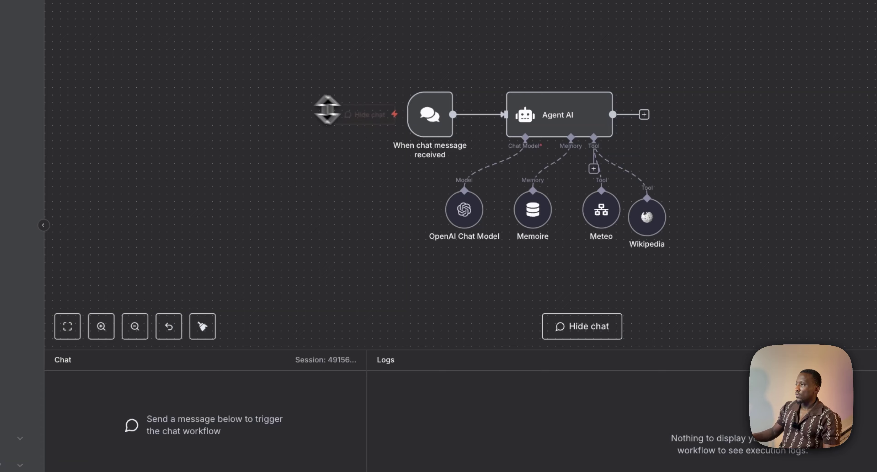
- Reposition the Wikipedia and Meteo tool nodes slightly beneath the Agent AI node
scroll(368, 121, "right", 3)
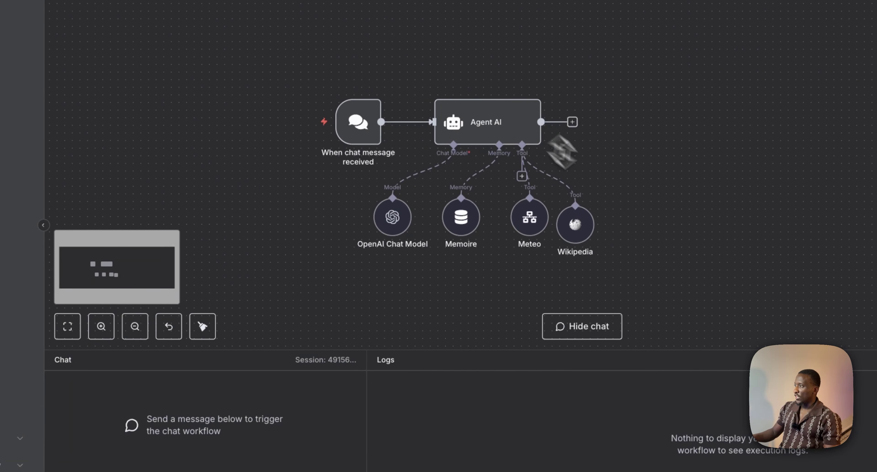
left_click_drag(585, 229, 592, 215)
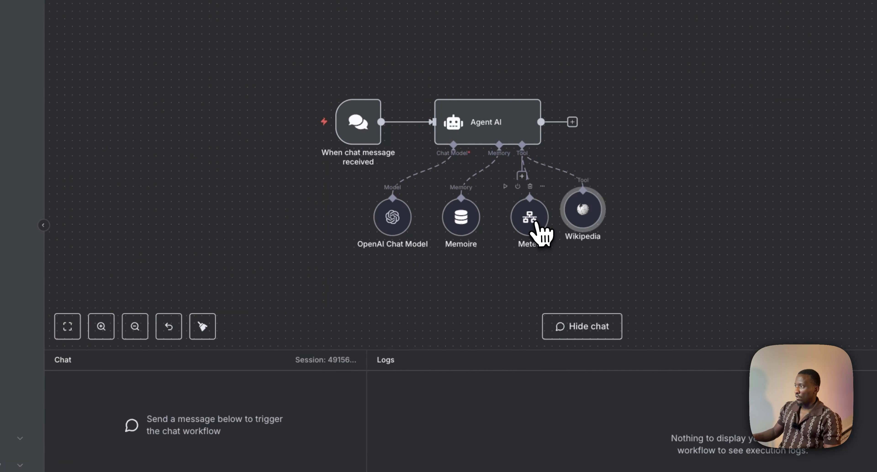
left_click_drag(535, 220, 533, 226)
- Send the chat message "Donne moi la météo de Paris" to the Agent AI workflow
left_click(235, 453)
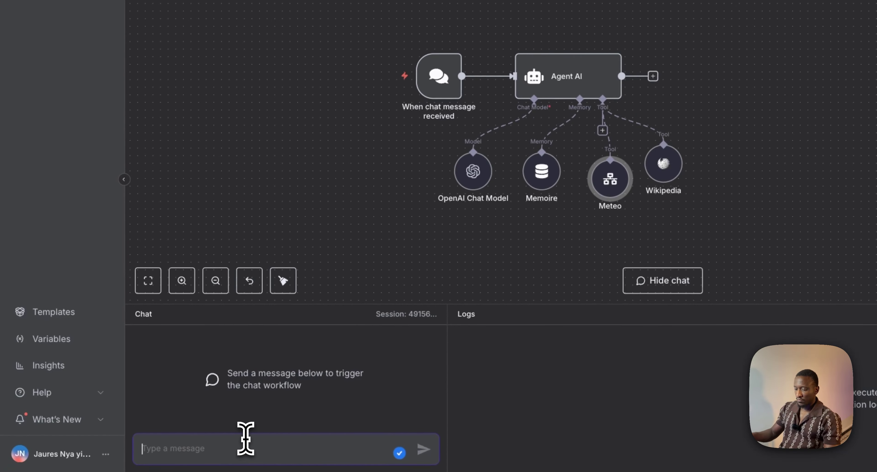
type("Donne ")
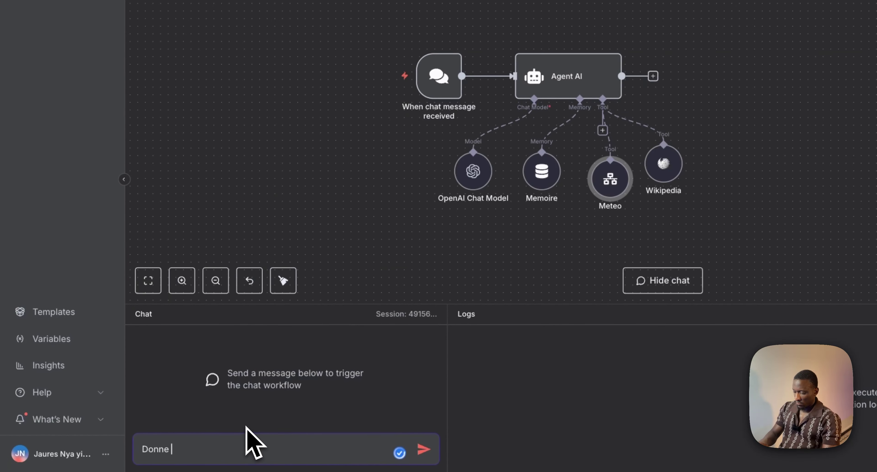
type("moi la météo de P")
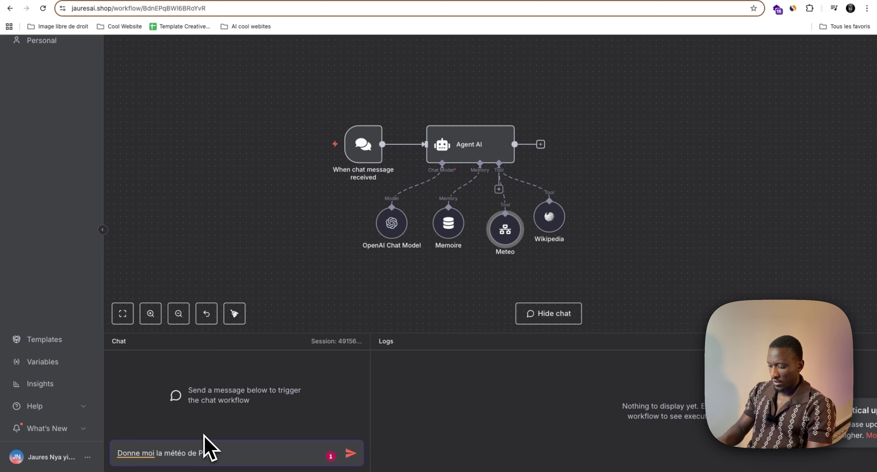
type("aris")
key("Return")
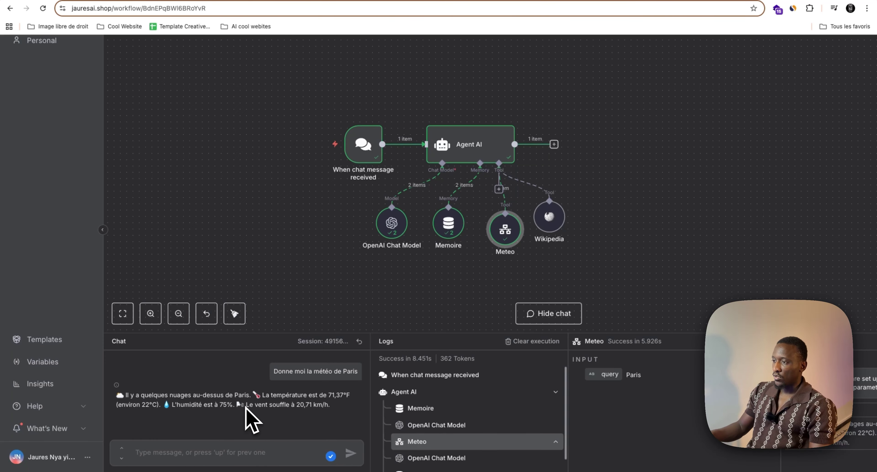
- Send the chat message "Quel est la capital de la France ?" to test the agent with a non-weather question
left_click(201, 452)
type("Quel e")
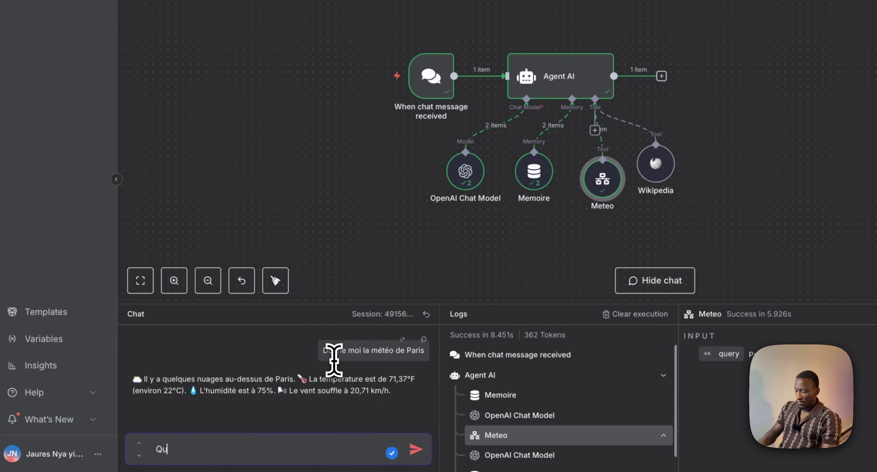
type("st")
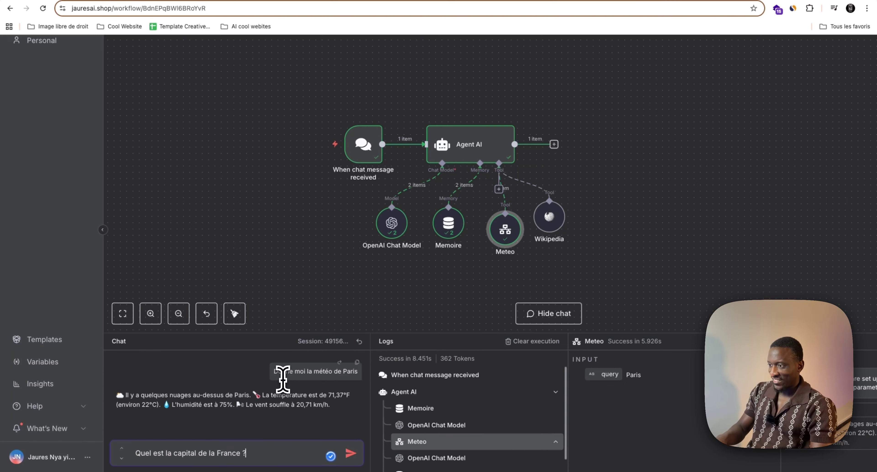
key("Return")
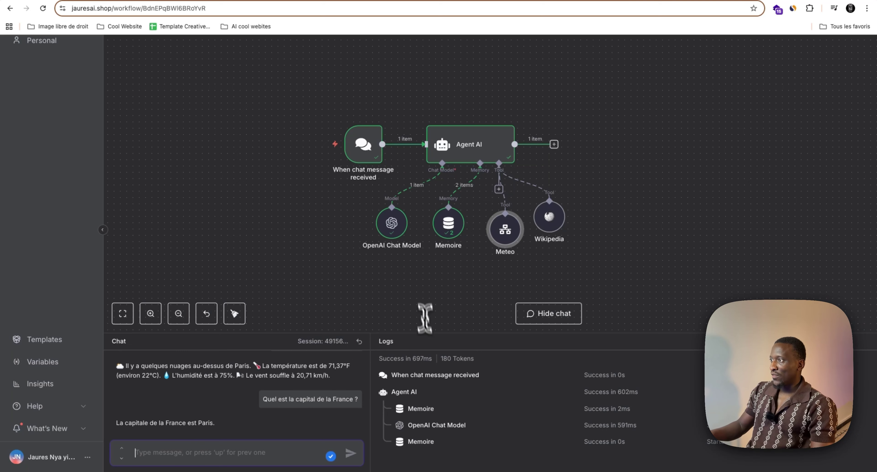
scroll(425, 318, "down", 2)
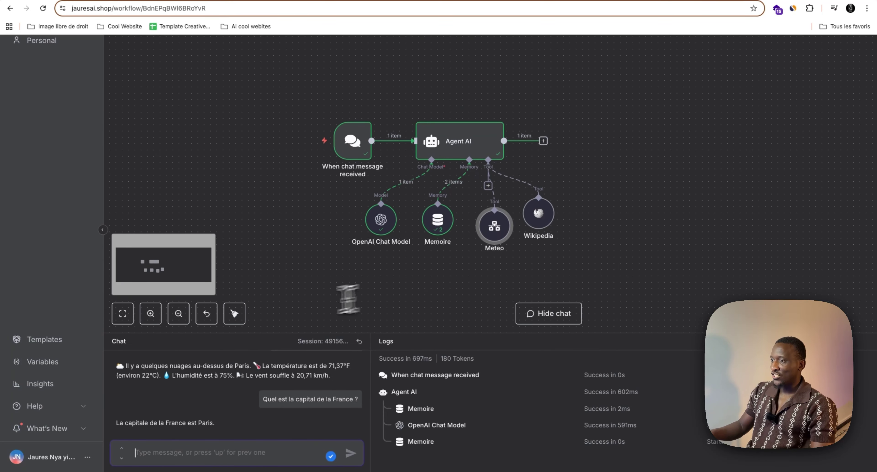
scroll(364, 313, "down", 1)
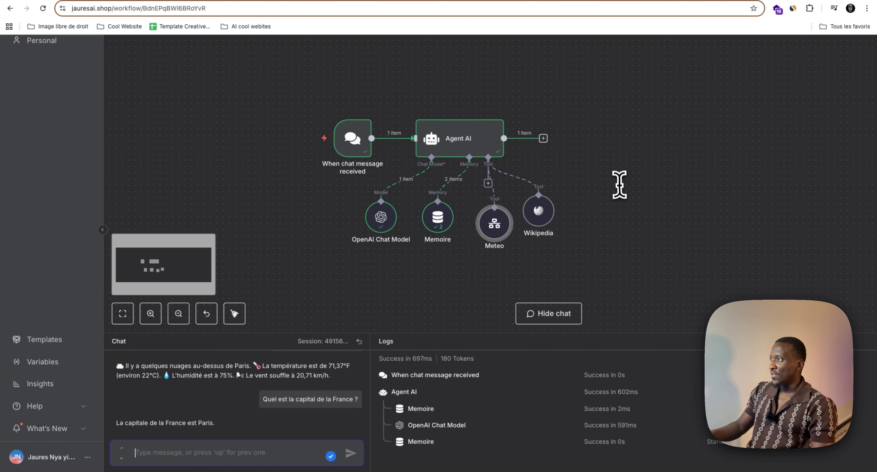
scroll(618, 185, "up", 1)
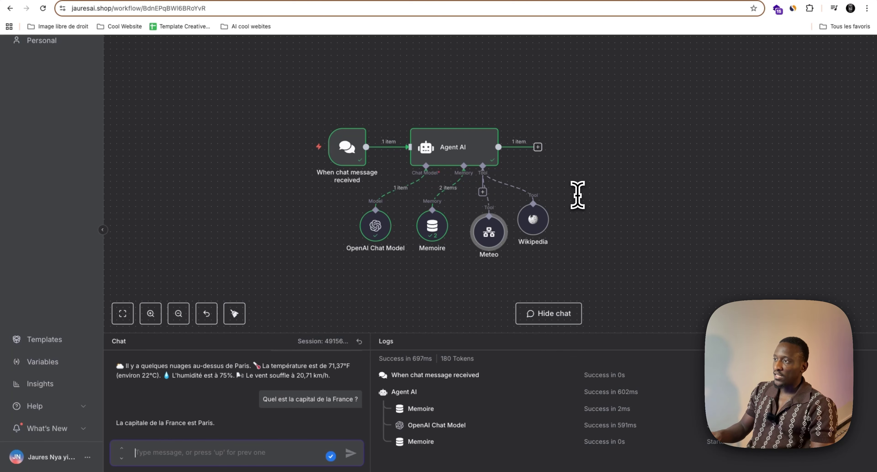
scroll(571, 193, "left", 1)
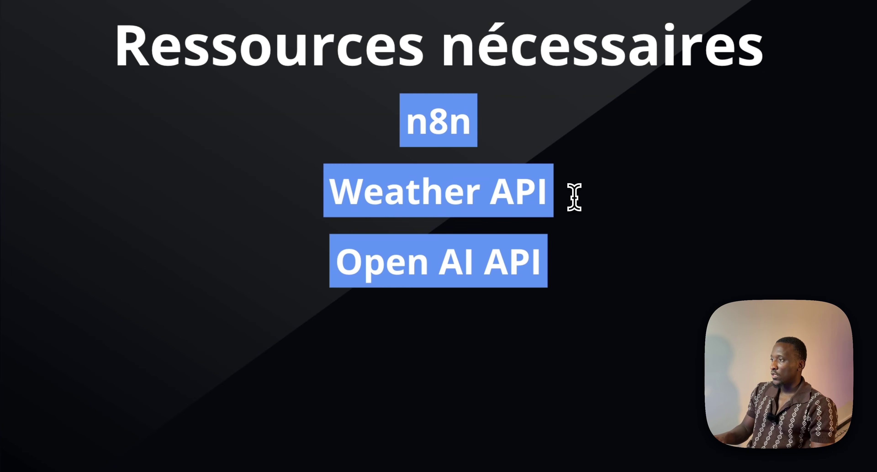
key("Right")
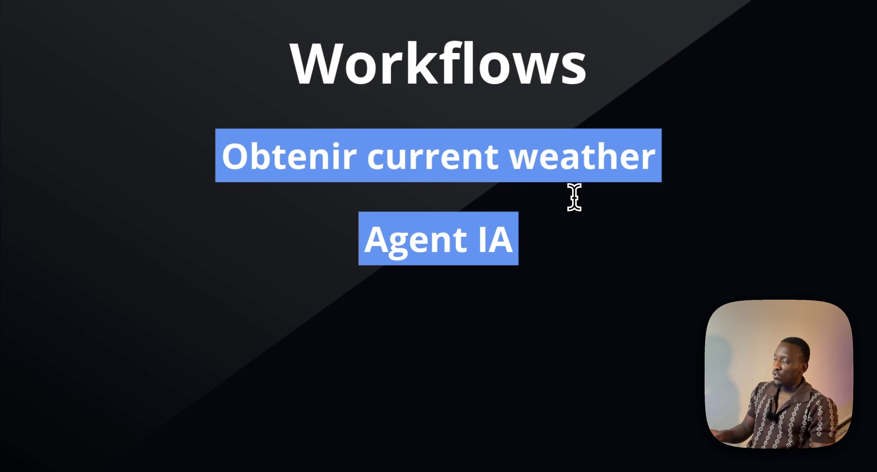
left_click(540, 234)
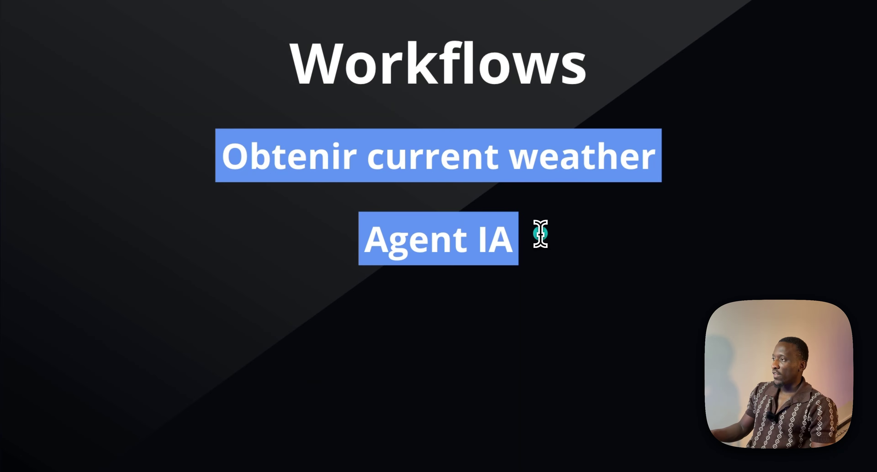
key("ctrl+Left")
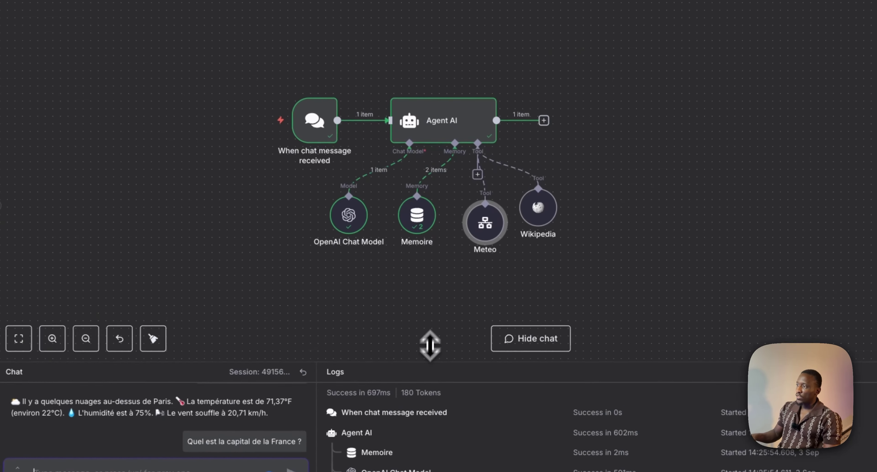
left_click_drag(430, 361, 428, 375)
scroll(479, 204, "down", 2)
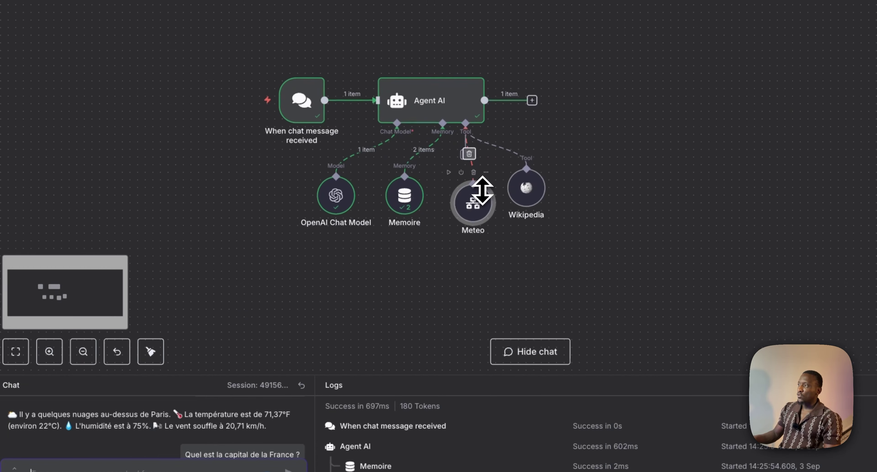
scroll(480, 194, "up", 1)
scroll(477, 199, "down", 3)
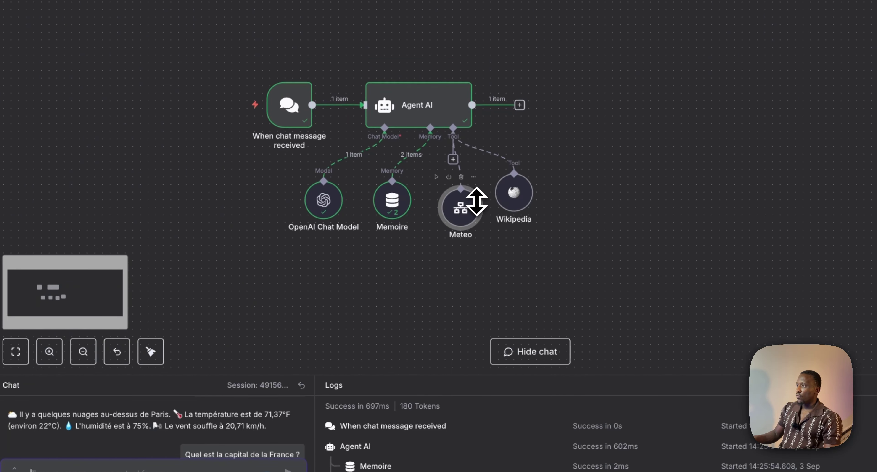
scroll(476, 201, "up", 4)
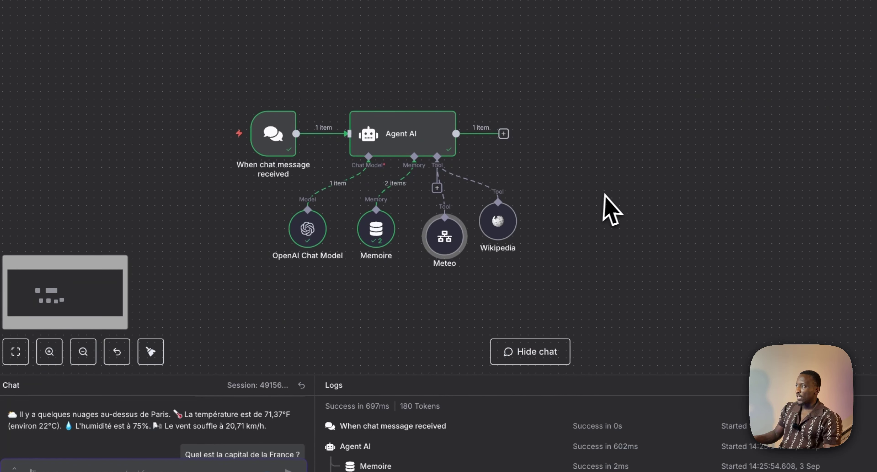
scroll(605, 211, "down", 2)
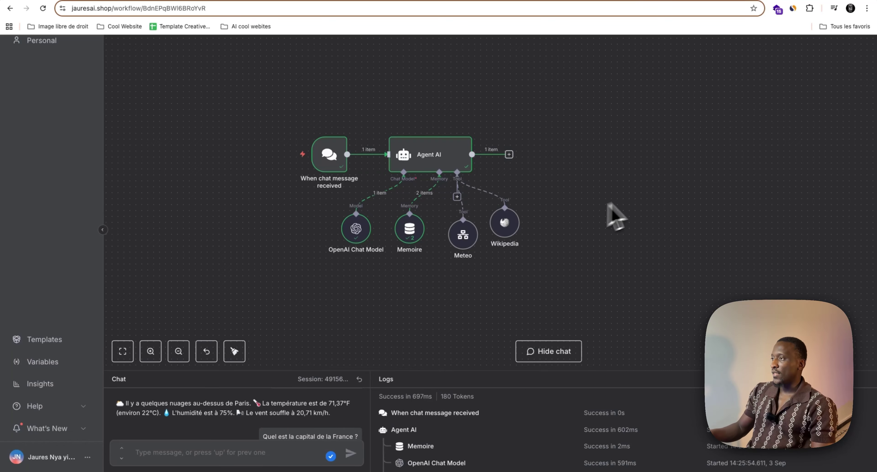
scroll(579, 209, "up", 2)
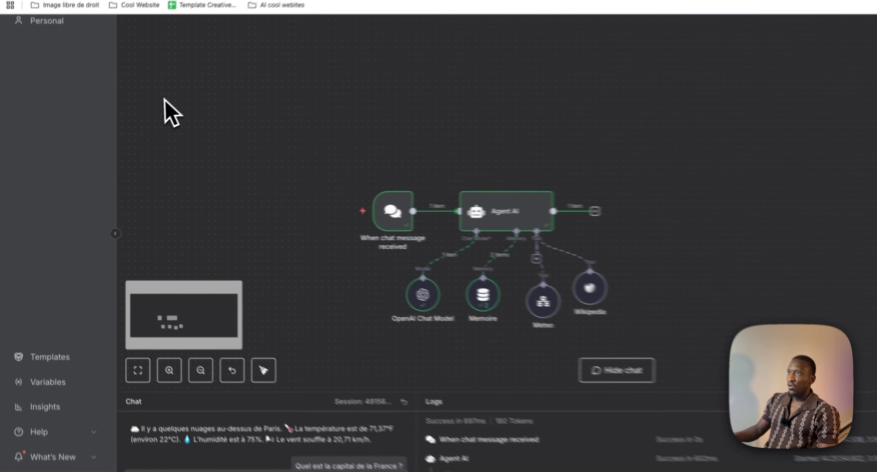
scroll(219, 117, "down", 1)
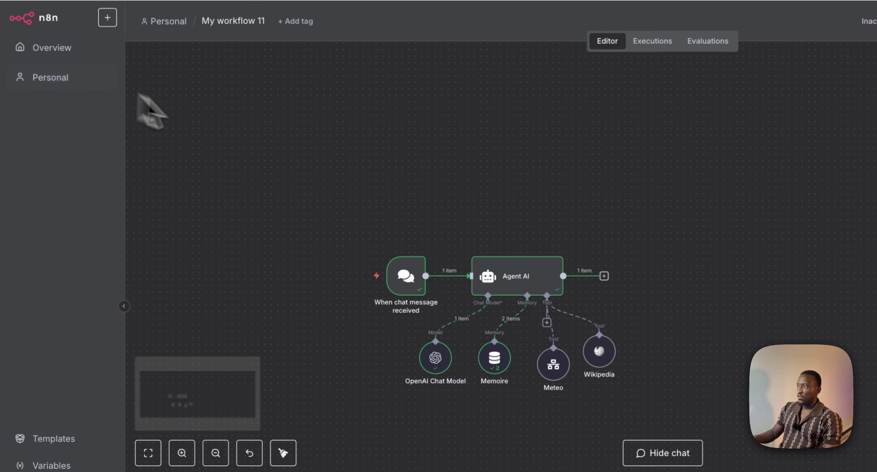
scroll(191, 79, "down", 2)
left_click_drag(347, 444, 348, 363)
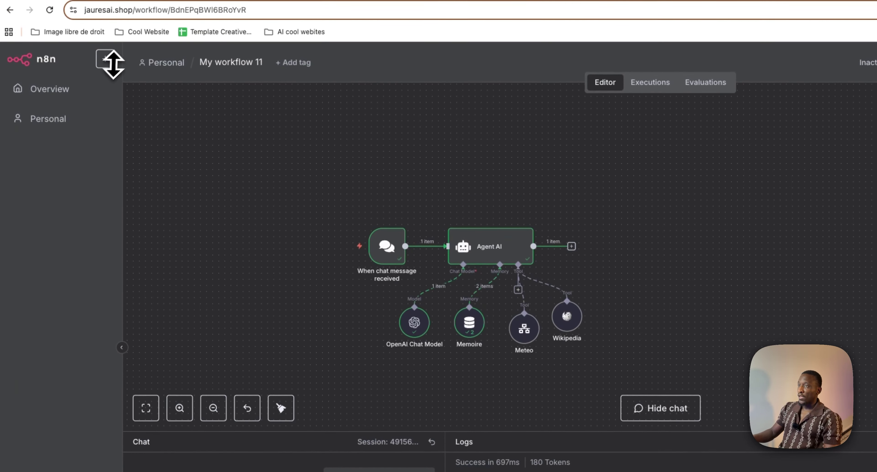
- Create a new workflow in a separate browser tab and switch to it
left_click(113, 63)
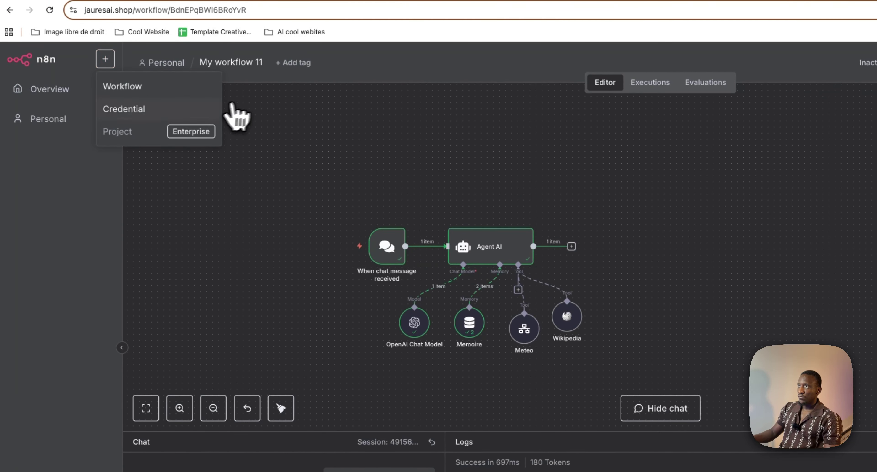
right_click(144, 90)
left_click(187, 94)
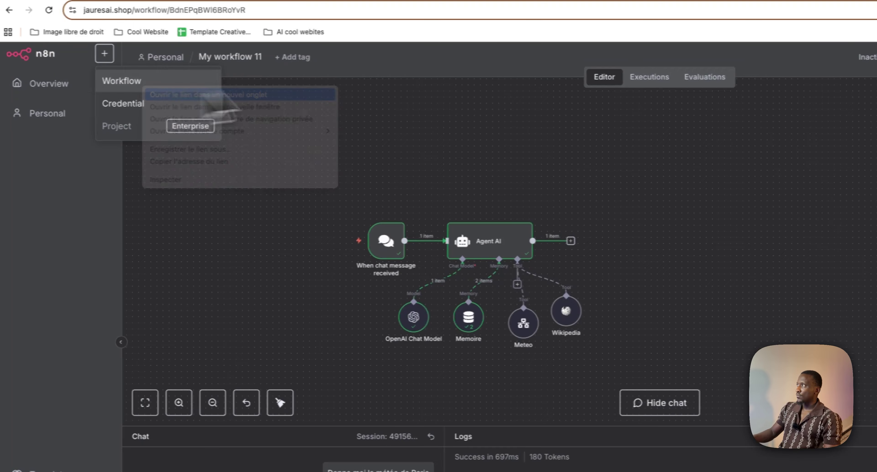
left_click(696, 1)
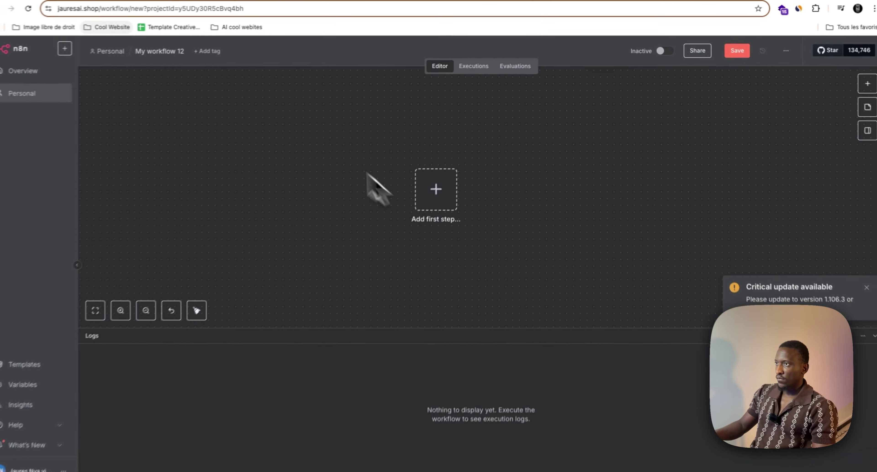
left_click(172, 51)
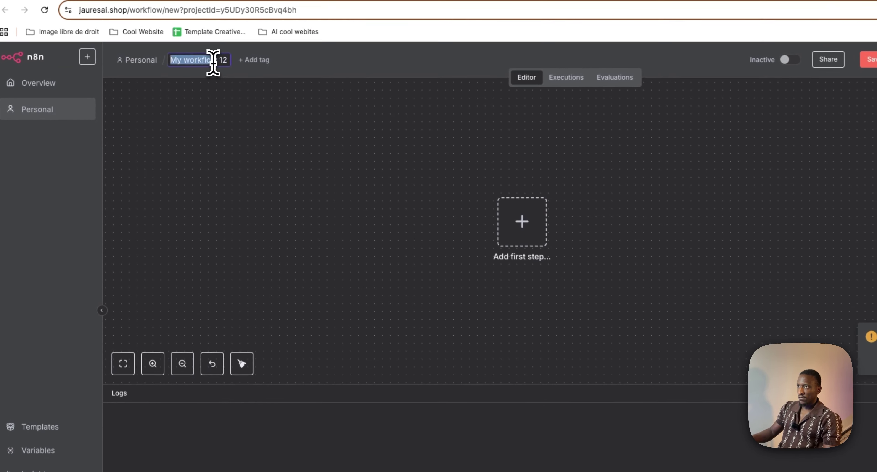
left_click(216, 62)
left_click(299, 179)
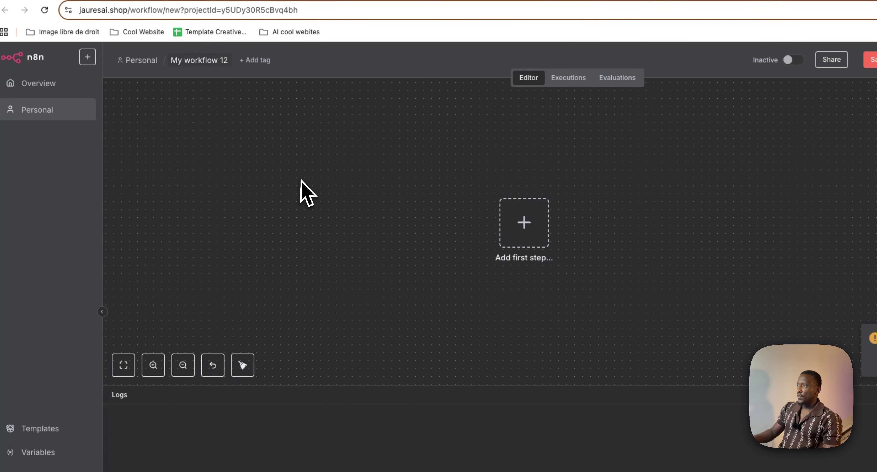
scroll(311, 209, "up", 1)
- Rename the new workflow to "Connecter weather API" and save it
left_click(202, 61)
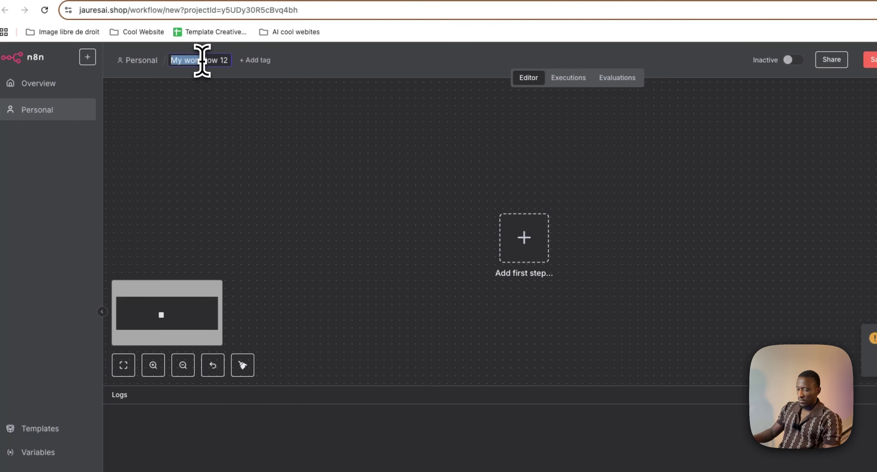
type("Connecter wea")
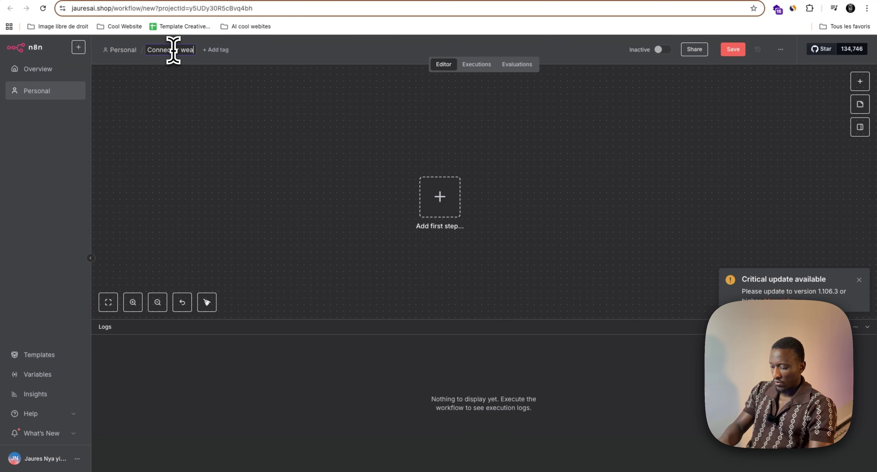
type("ther API")
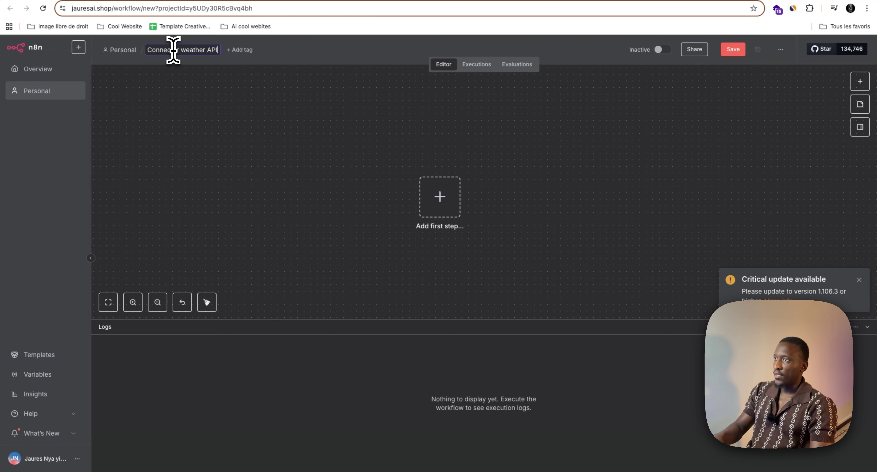
key("Return")
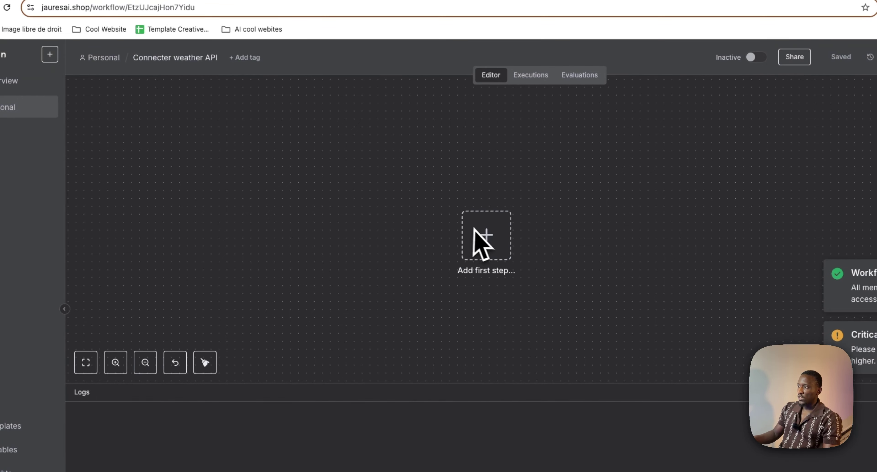
scroll(477, 228, "right", 1)
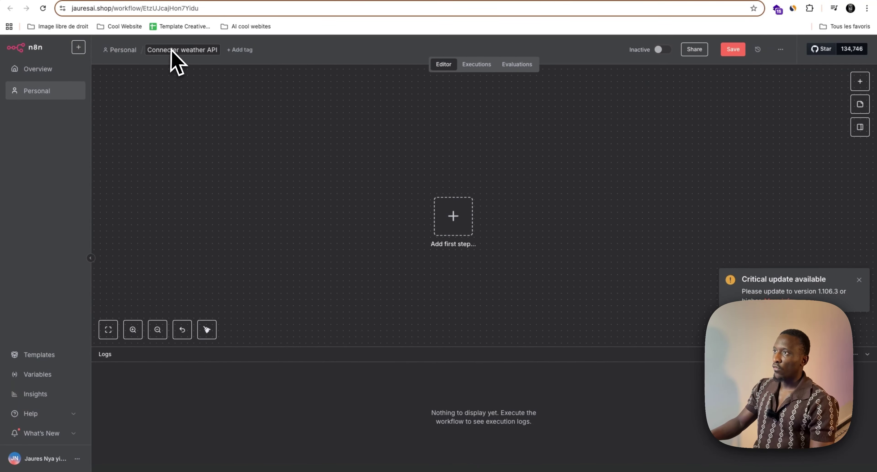
left_click(172, 50)
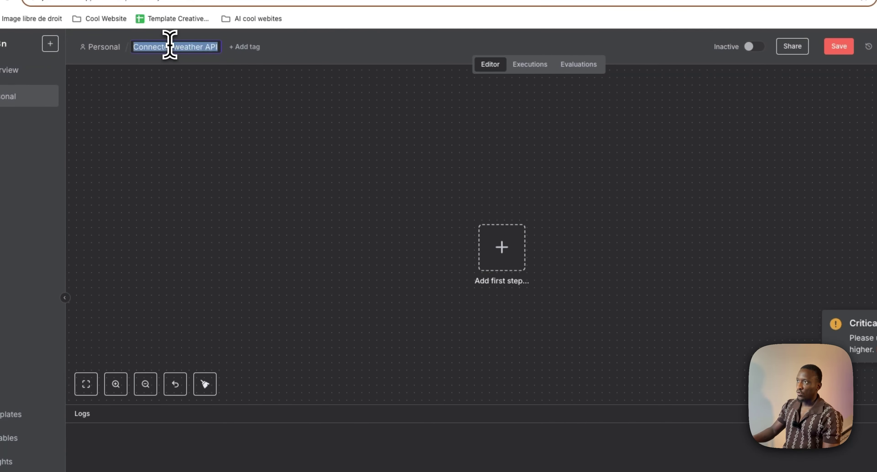
left_click(193, 49)
left_click_drag(139, 48, 211, 49)
left_click(331, 208)
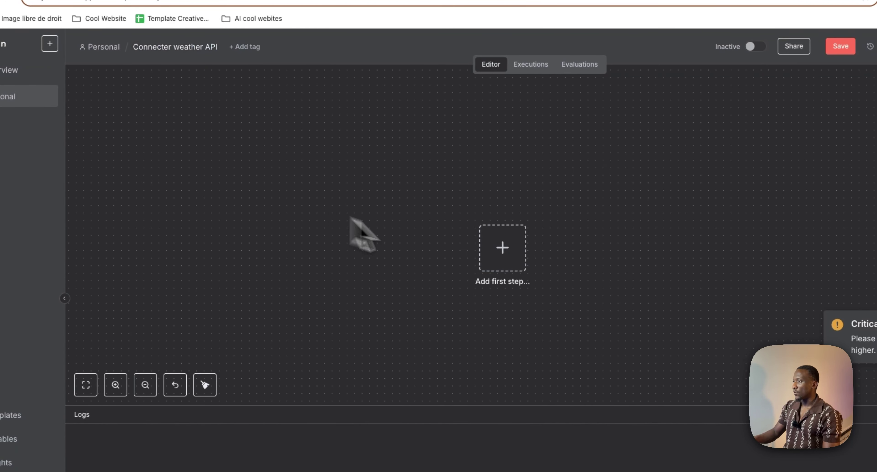
- Add a "When executed by another workflow" trigger as the first step of the Connecter weather API workflow
scroll(481, 278, "down", 1)
scroll(475, 278, "right", 1)
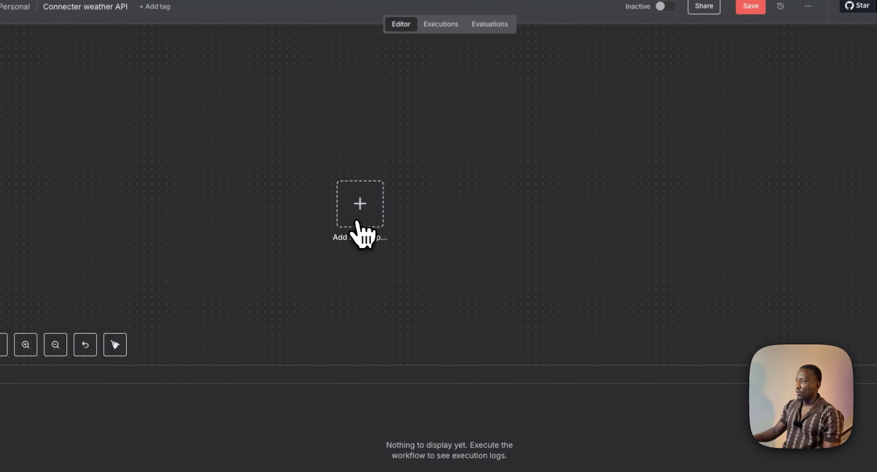
left_click(315, 204)
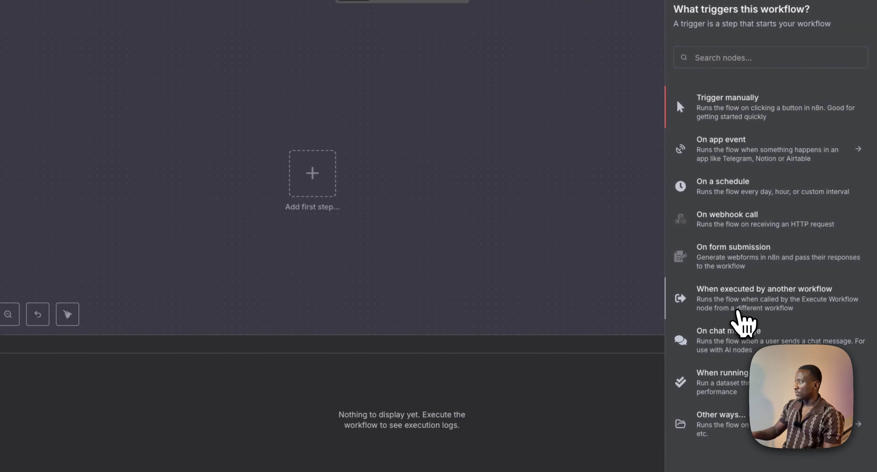
left_click(737, 306)
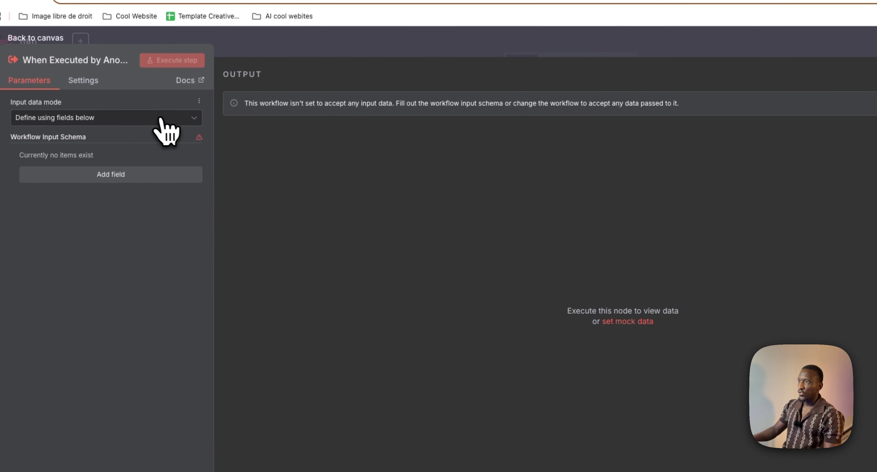
- Set the trigger's input data mode to "Accept all data" and return to the canvas
left_click(156, 119)
left_click(85, 213)
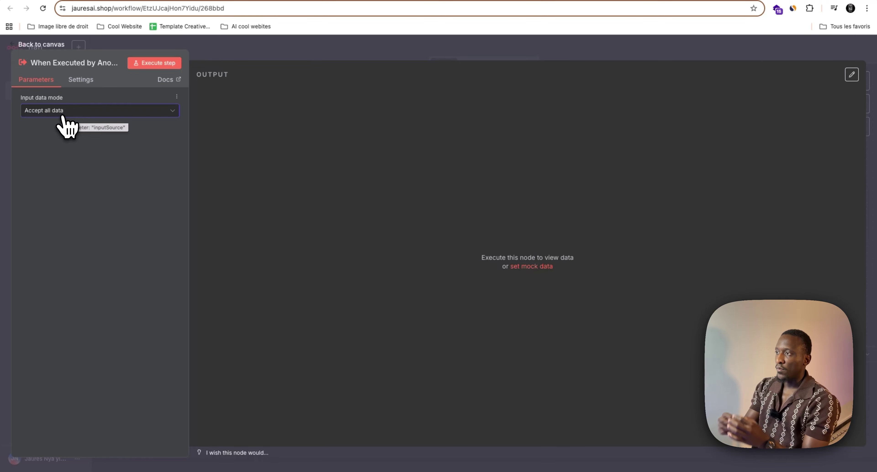
left_click(250, 53)
- Add an Edit Fields (Set) node after the "When Executed by Another Workflow" trigger
scroll(478, 258, "right", 1)
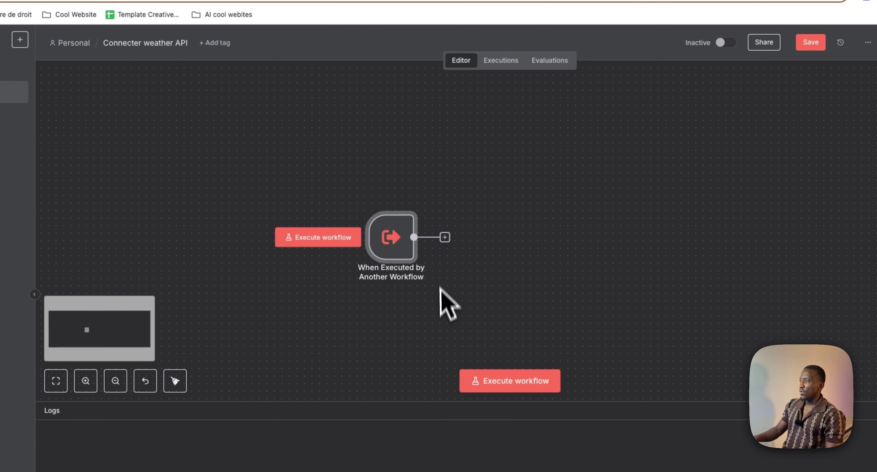
left_click(445, 237)
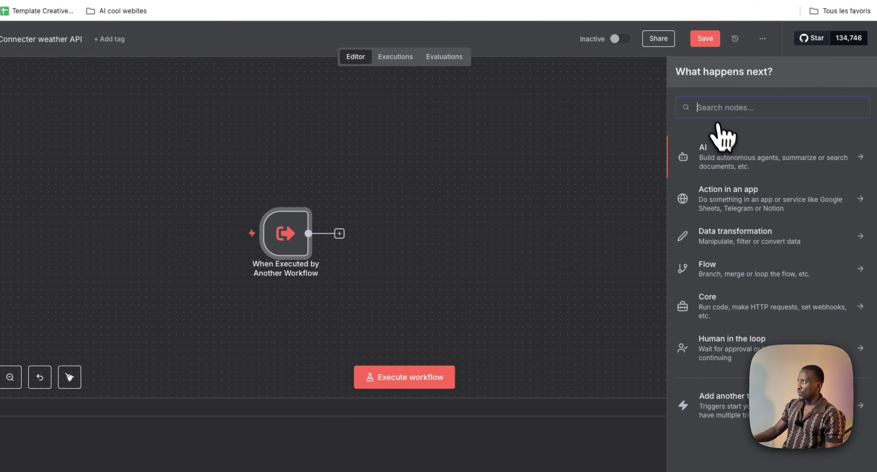
type("set")
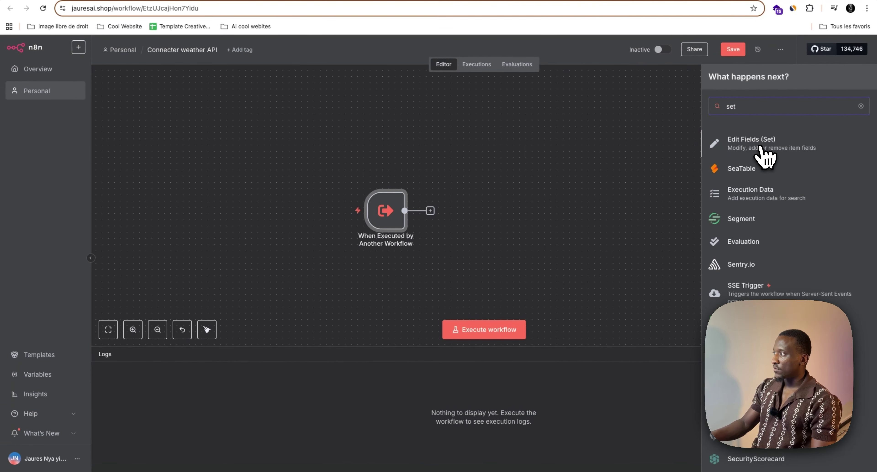
left_click(761, 150)
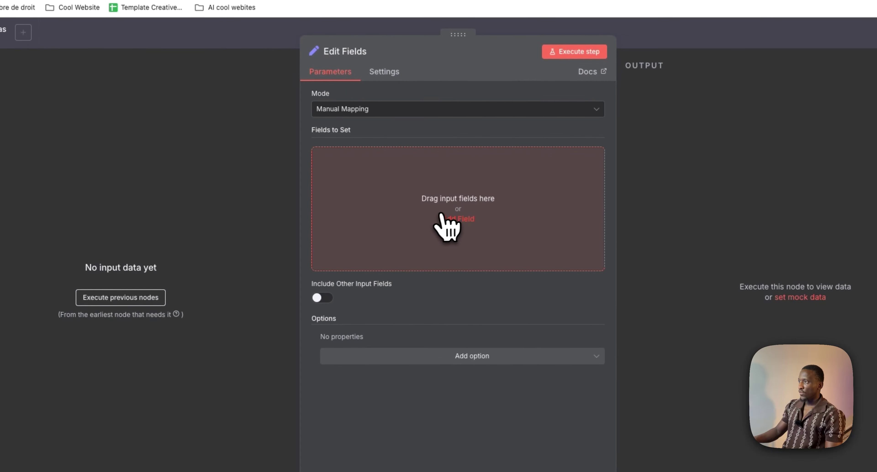
- Add a string field named "query", in lowercase, to the Edit Fields node
left_click(455, 204)
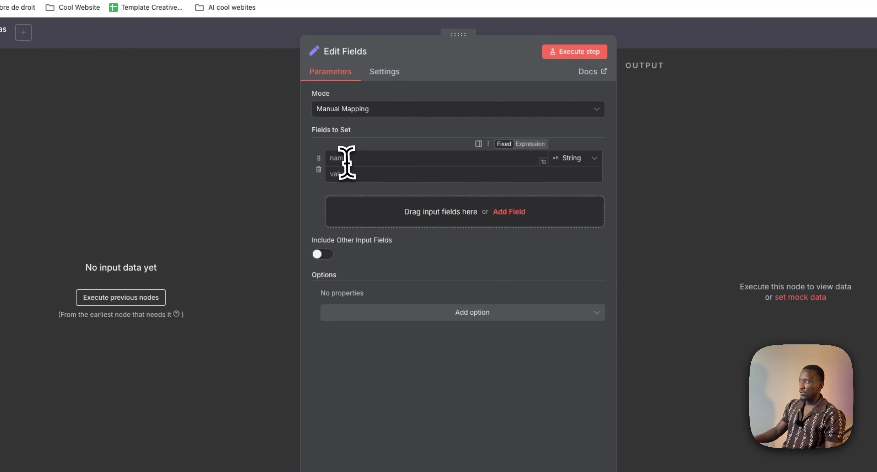
left_click(355, 159)
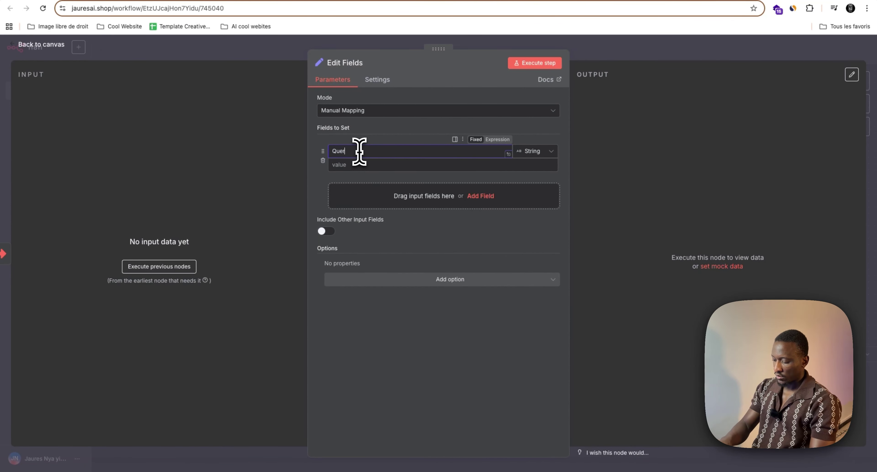
left_click(360, 168)
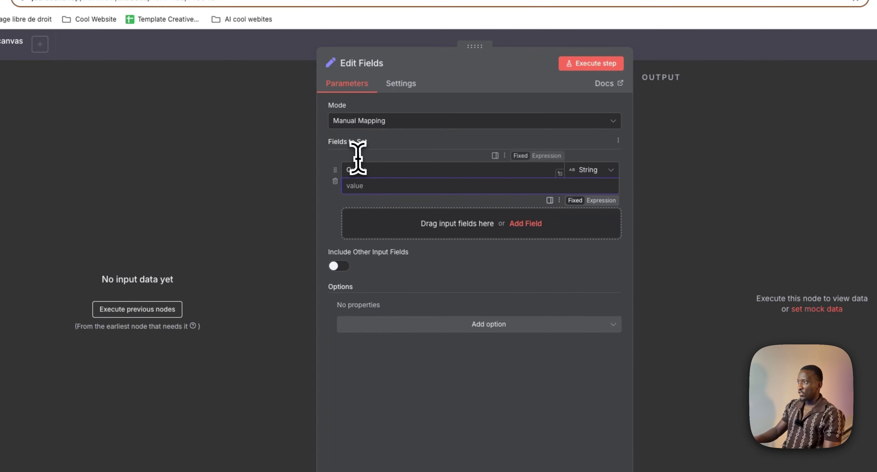
left_click_drag(381, 174, 341, 172)
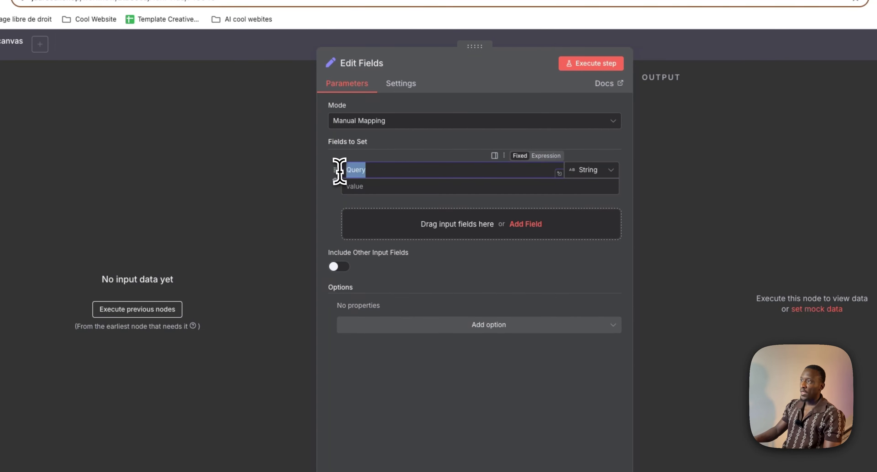
left_click(395, 187)
left_click(351, 170)
key("BackSpace")
type("q")
- Set the query field's value to the expression {{ $json.query }} and return to the canvas
left_click(369, 188)
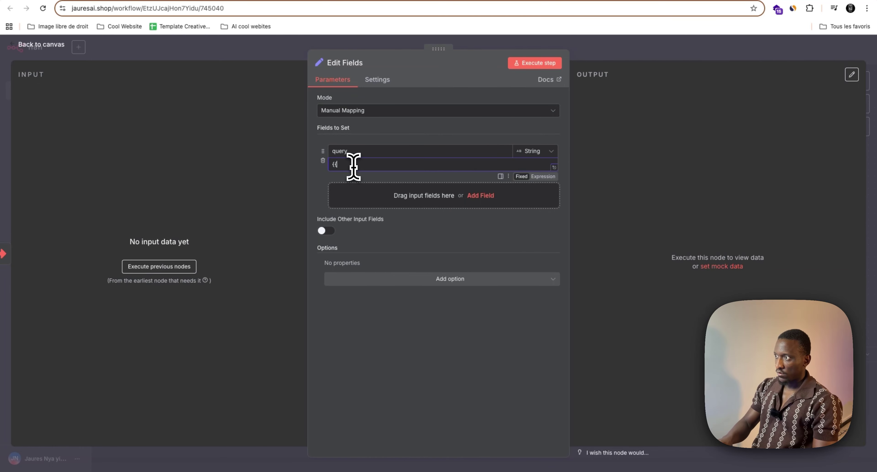
type("{ ")
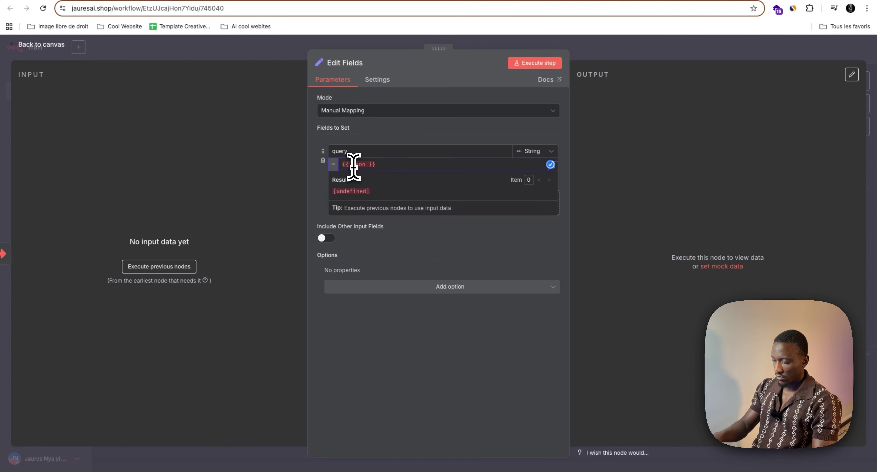
type("$js")
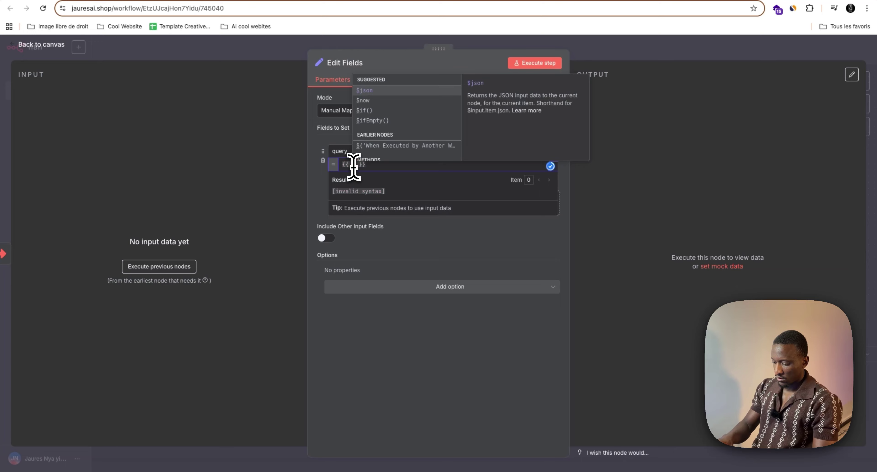
type("on")
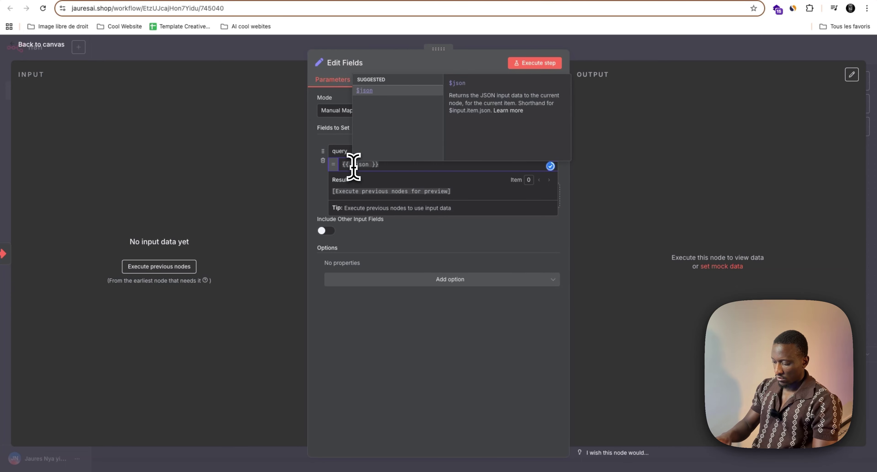
type(".query")
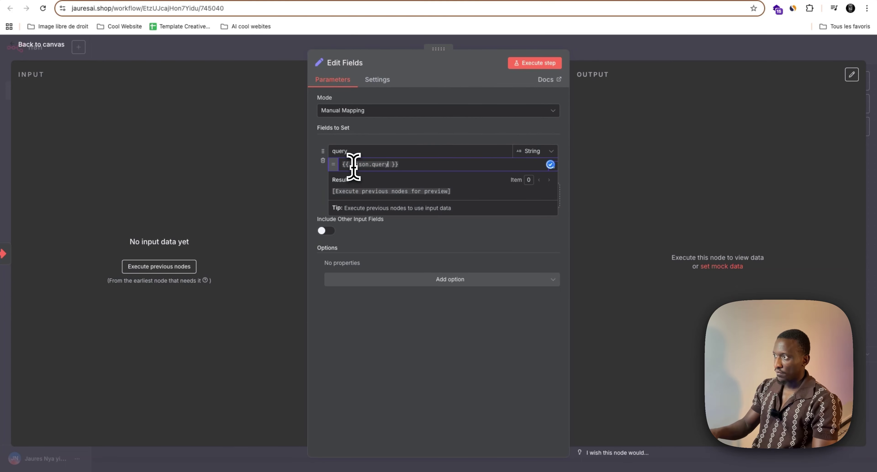
left_click(408, 148)
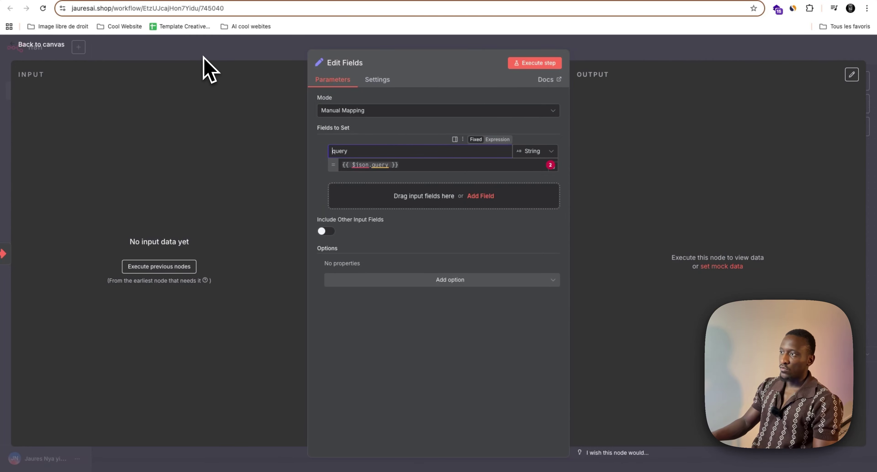
left_click(203, 57)
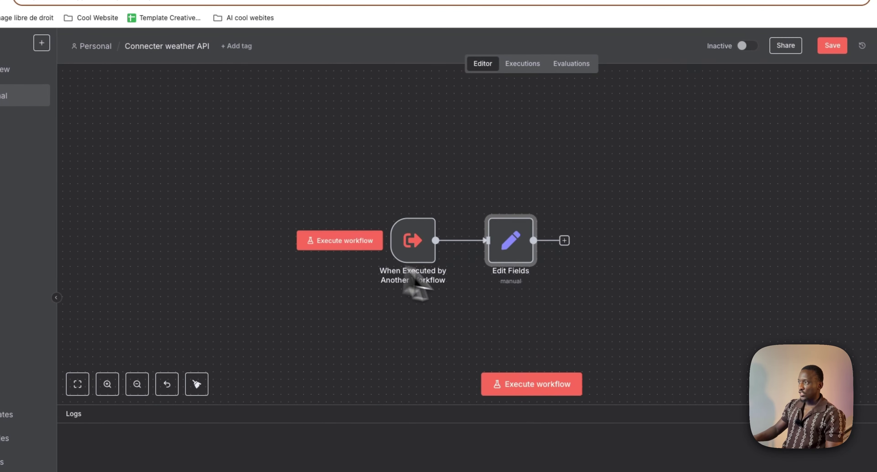
- Reopen the Edit Fields node to review its query mapping, and return to the canvas
scroll(409, 268, "right", 2)
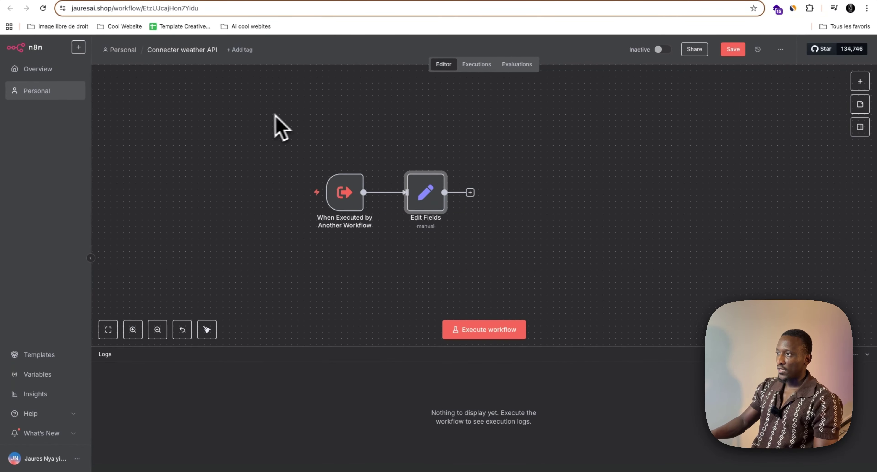
mouse_move(349, 200)
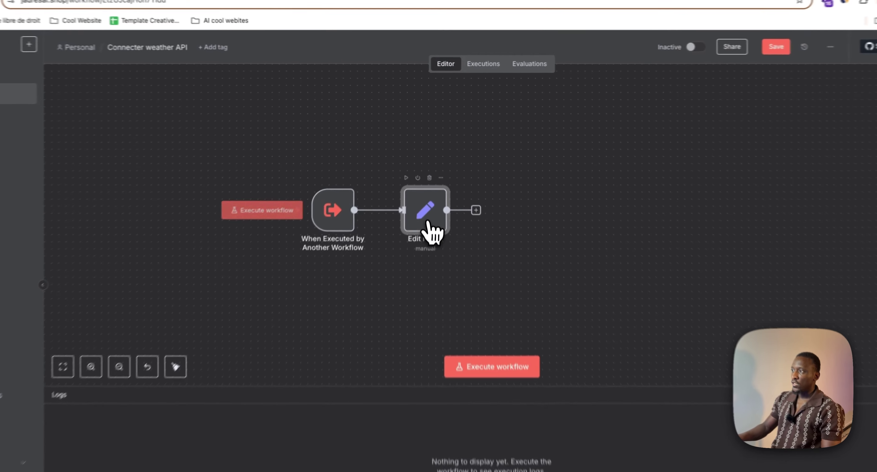
double_click(426, 193)
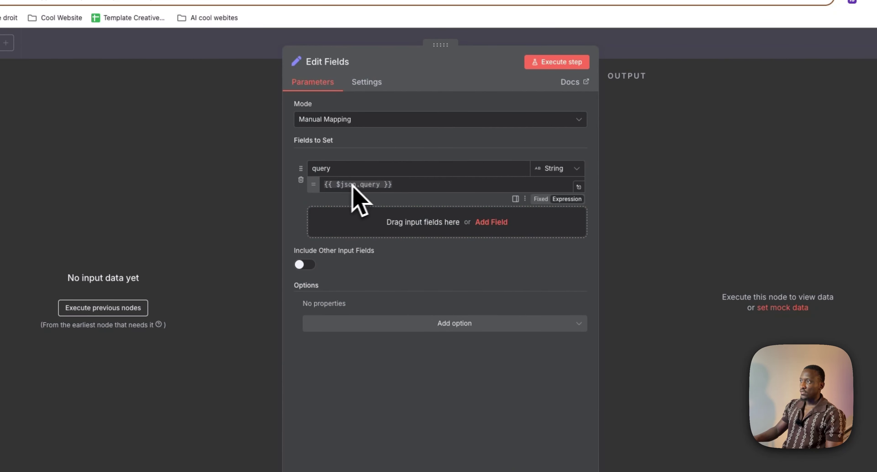
left_click(228, 56)
left_click_drag(278, 177, 407, 172)
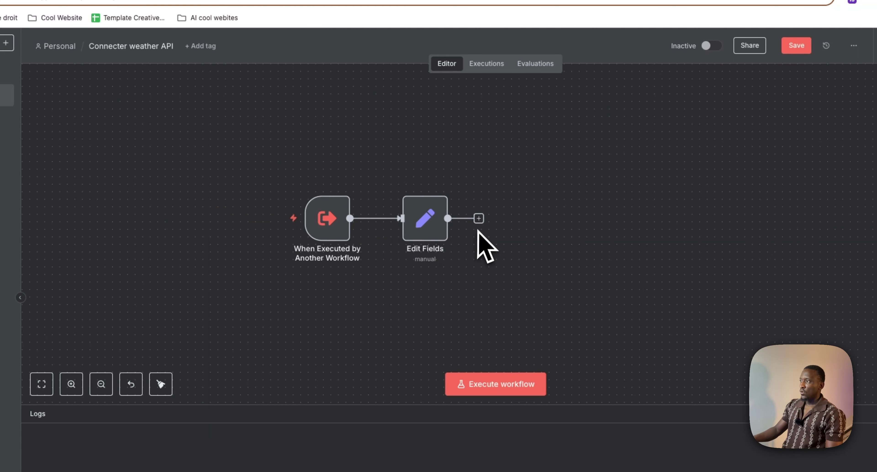
- Add an OpenWeatherMap node with the "Return current weather data" action after the Edit Fields node
left_click(479, 218)
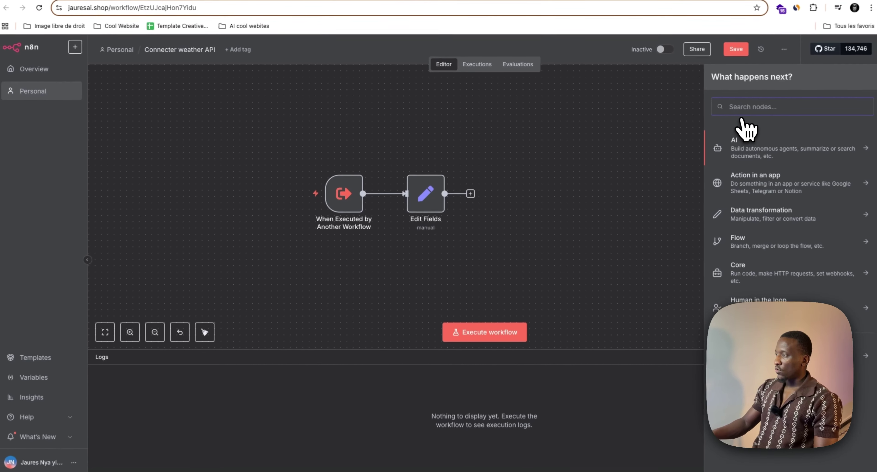
type("get")
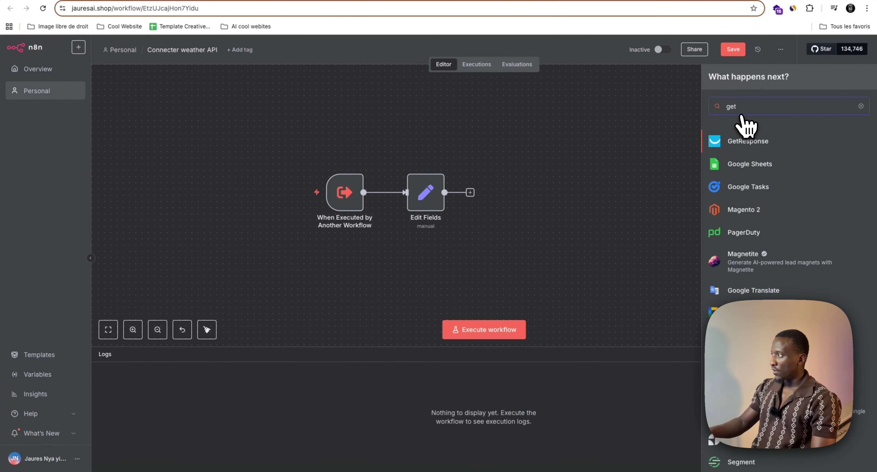
type(" w")
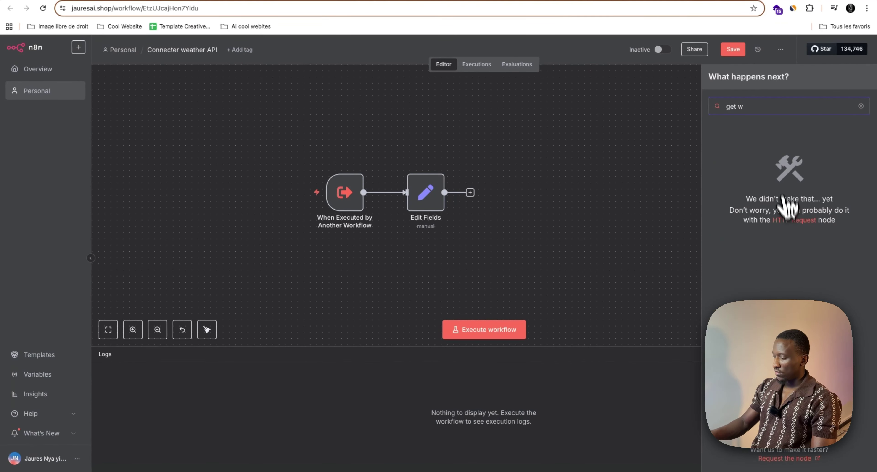
key("BackSpace")
key("BackSpace")
key("BackSpace")
key("BackSpace")
key("BackSpace")
type("weat")
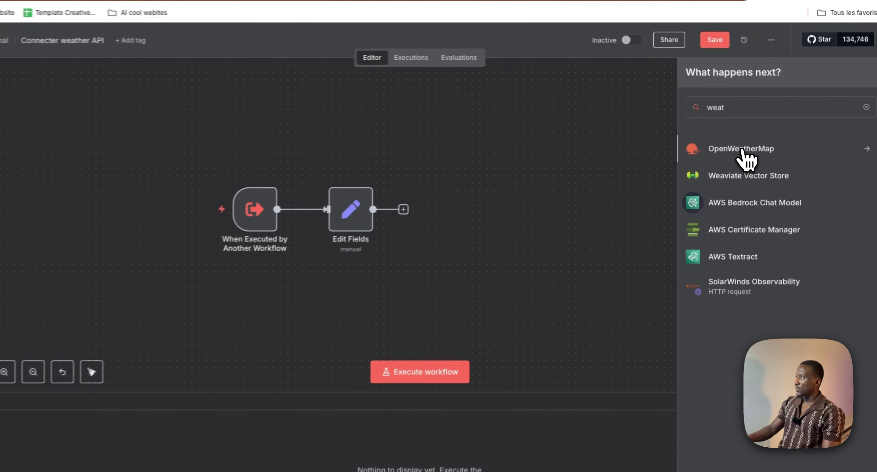
left_click(741, 150)
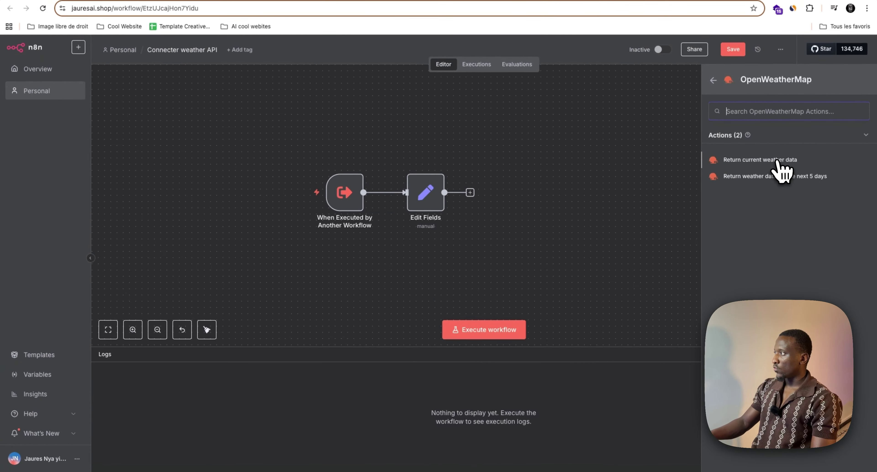
left_click(777, 160)
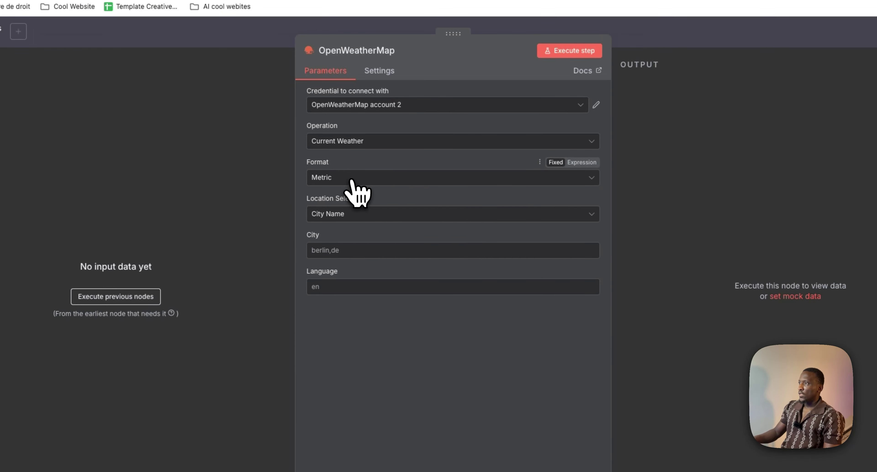
- Keep the OpenWeatherMap operation on Current Weather and set its format to Imperial
left_click(368, 147)
left_click(369, 144)
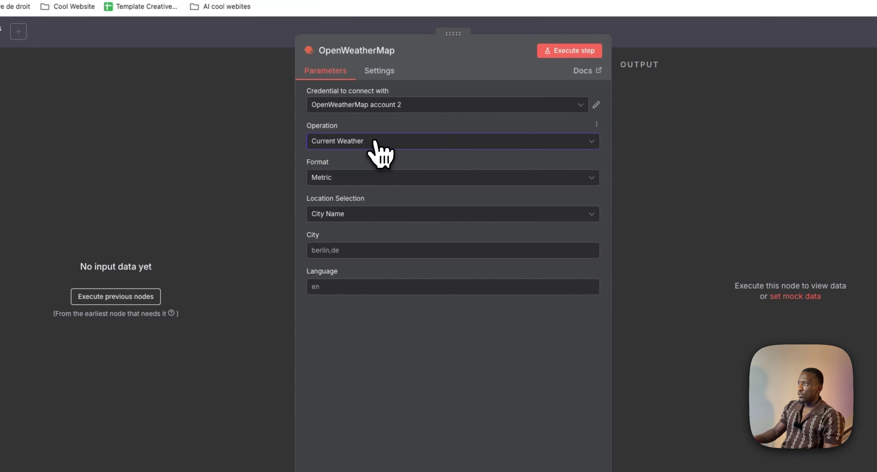
left_click(368, 178)
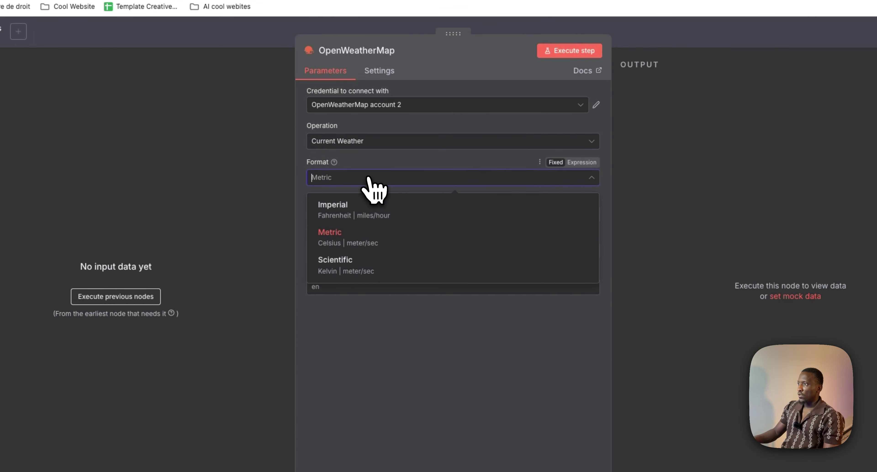
left_click(376, 219)
left_click(358, 177)
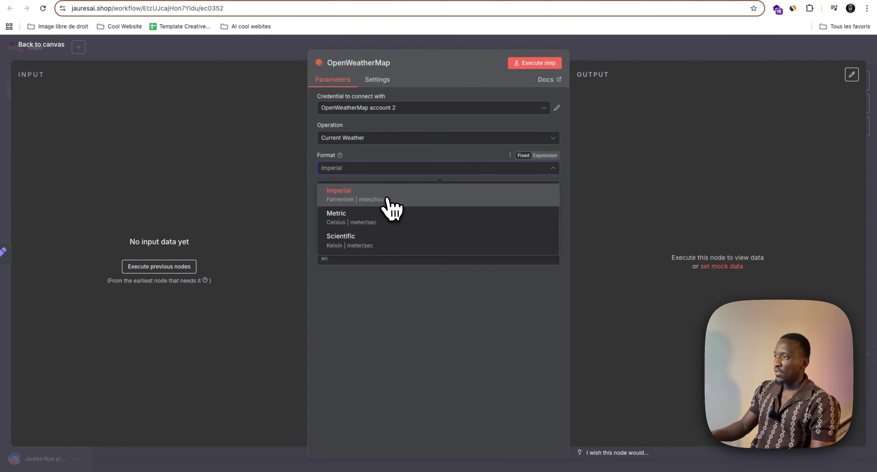
left_click(387, 199)
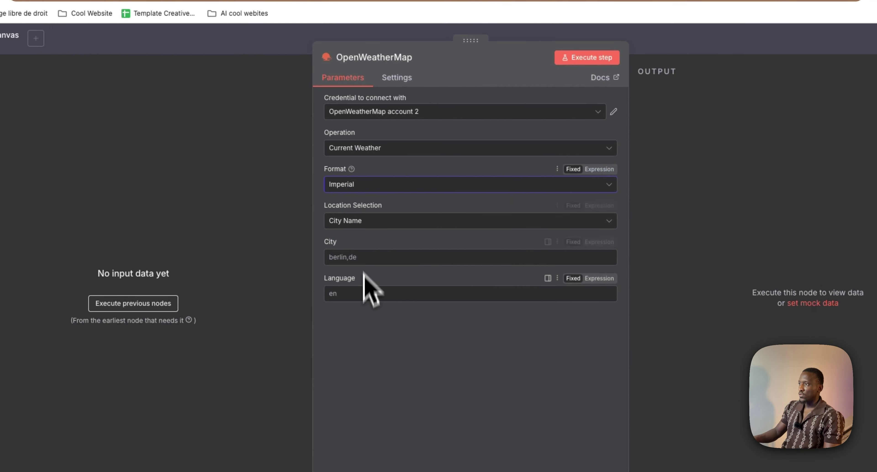
- Set the OpenWeatherMap node's language to fr
left_click(385, 261)
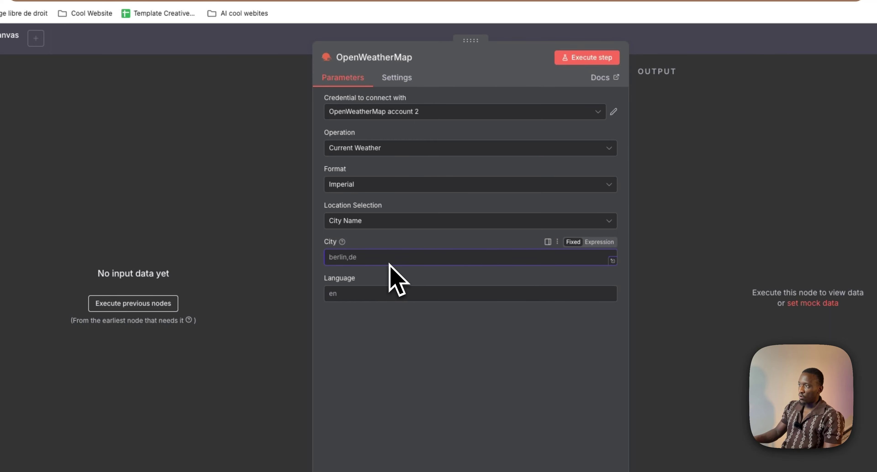
left_click(398, 293)
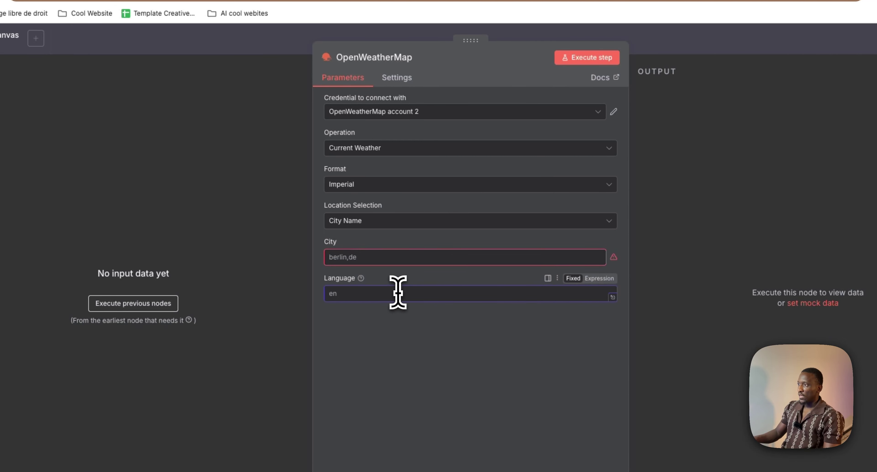
type("fr")
left_click(417, 338)
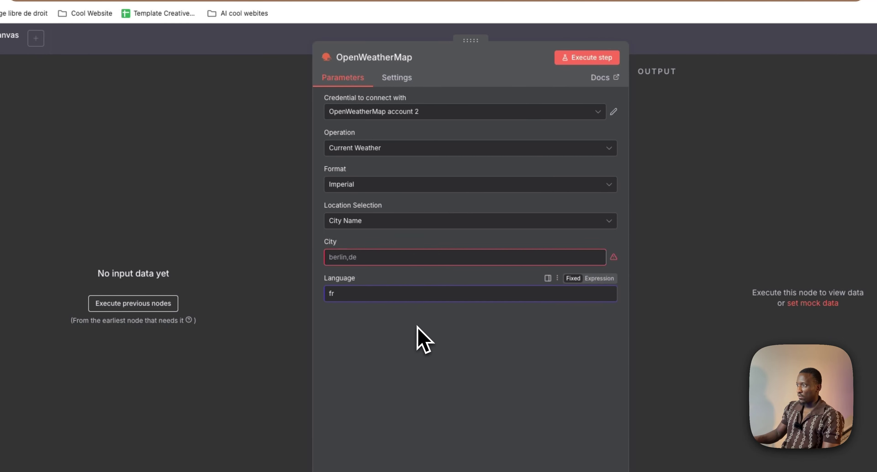
- Try to execute the previous nodes to get input data for the city, and return to the canvas
left_click(424, 257)
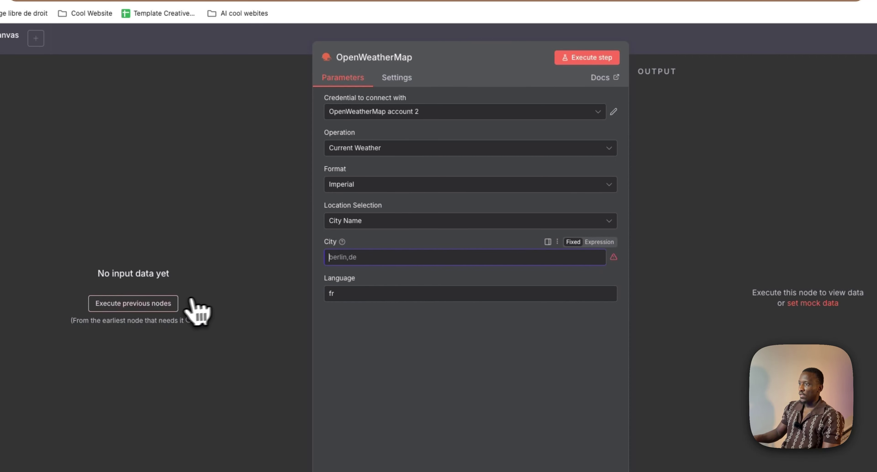
left_click(163, 304)
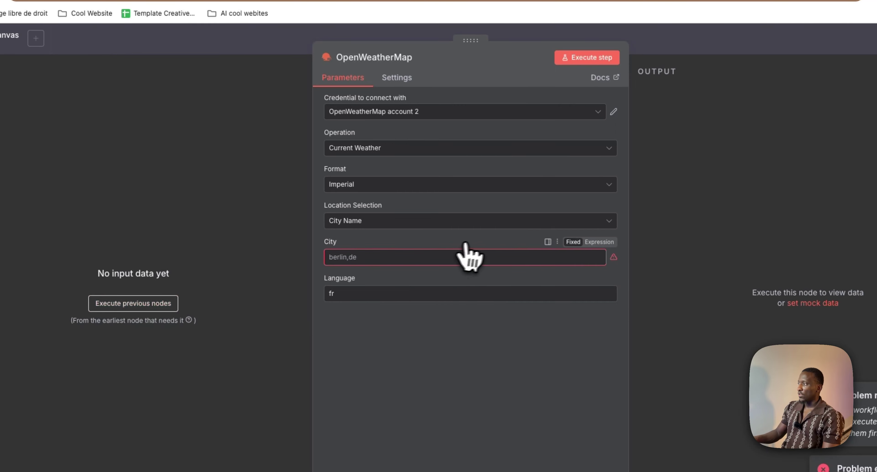
left_click(516, 33)
scroll(585, 224, "right", 3)
double_click(514, 229)
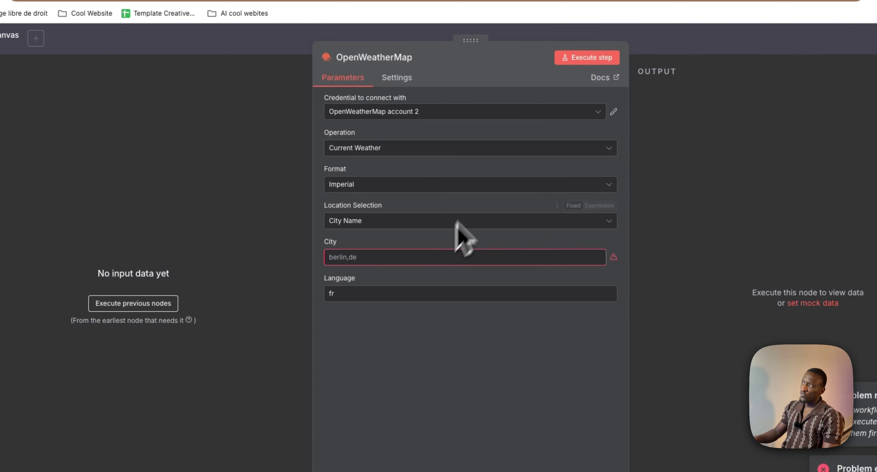
key("Escape")
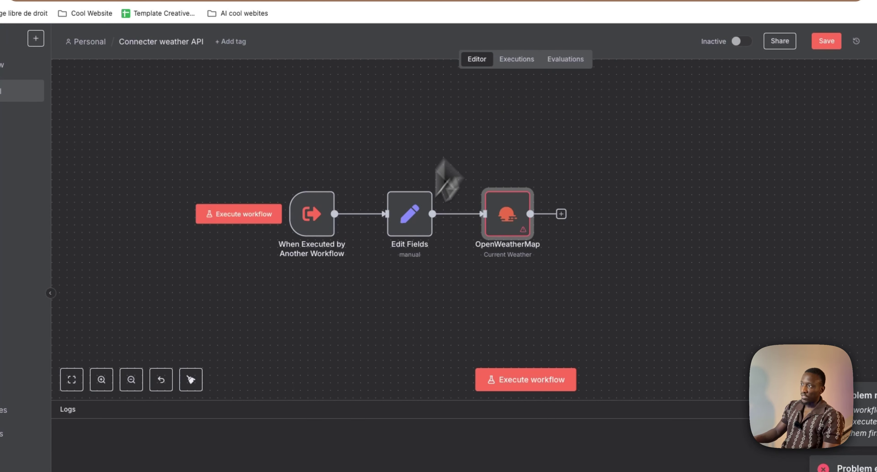
- Open the Edit Fields node and execute it with its {{ $json.query }} mapping
double_click(399, 231)
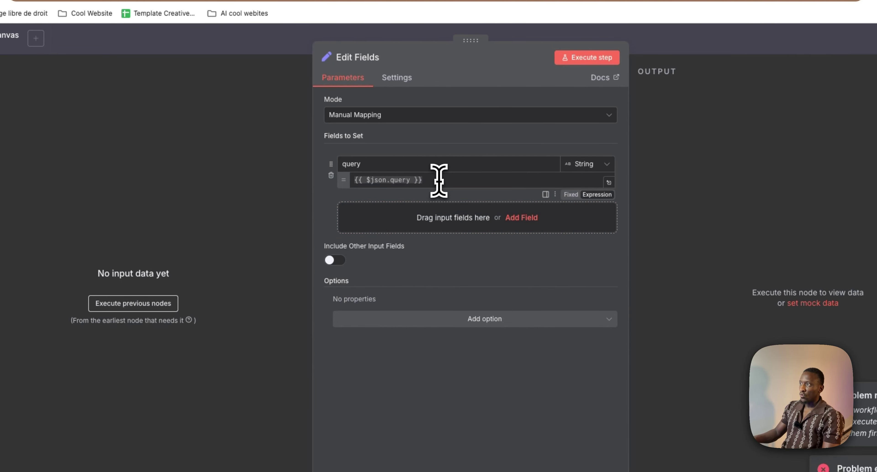
left_click_drag(437, 179, 352, 179)
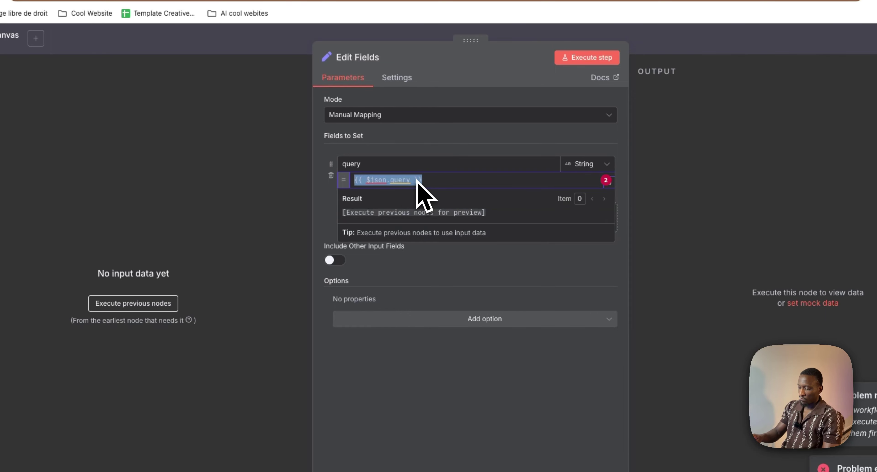
left_click(588, 59)
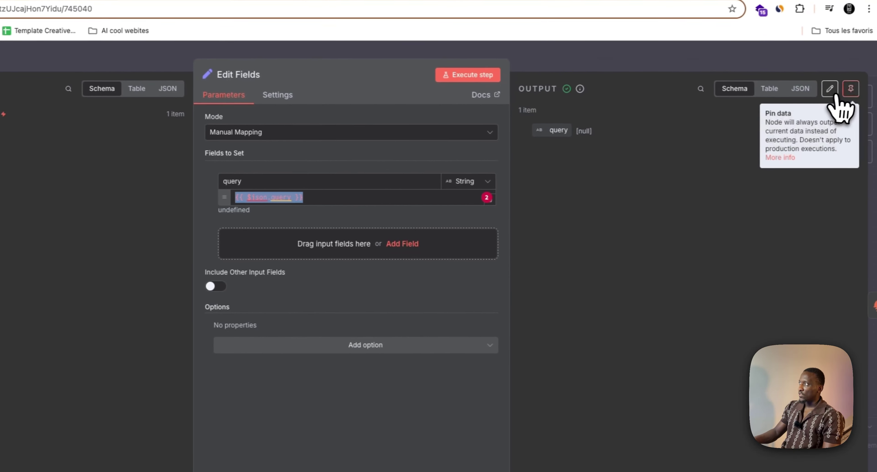
- Edit the Edit Fields output so that query is "Paris", save it as pinned test data, and return to the canvas
left_click(825, 90)
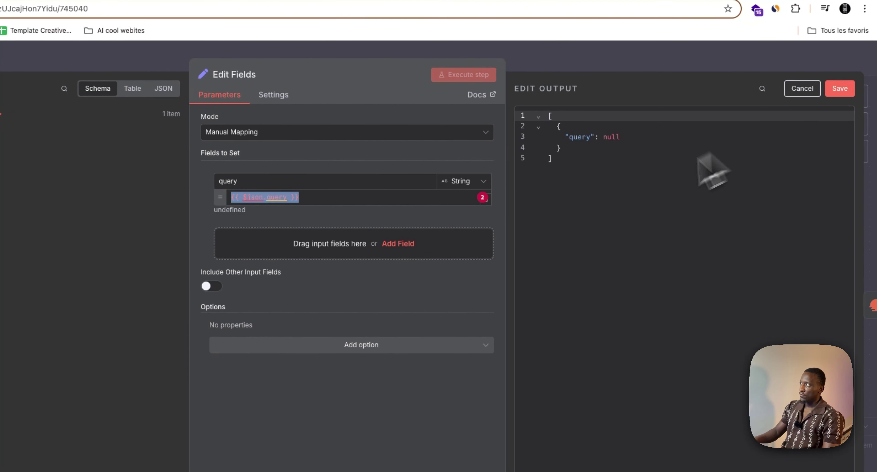
double_click(611, 136)
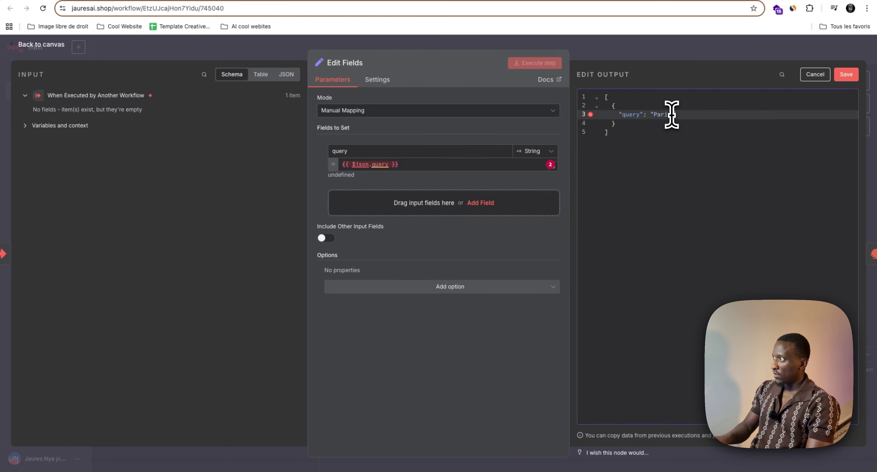
left_click(731, 147)
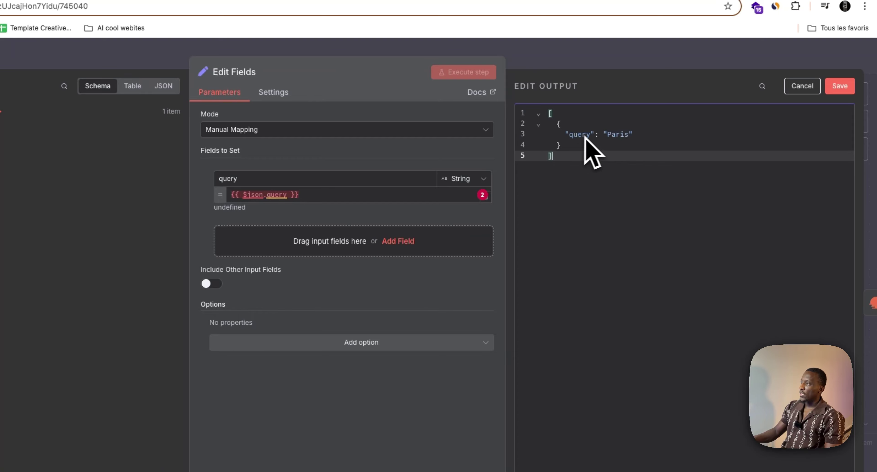
left_click(839, 86)
left_click(590, 64)
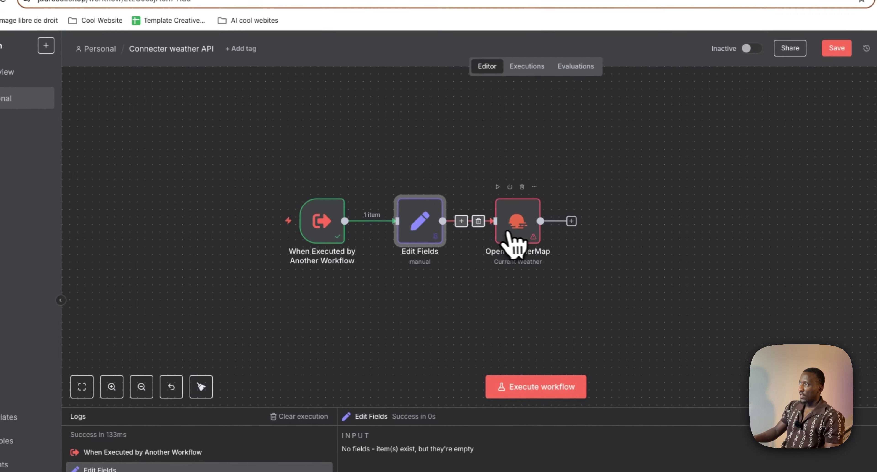
- Map the Edit Fields query value to the OpenWeatherMap City field as {{ $json.query }}, and execute the node
double_click(417, 235)
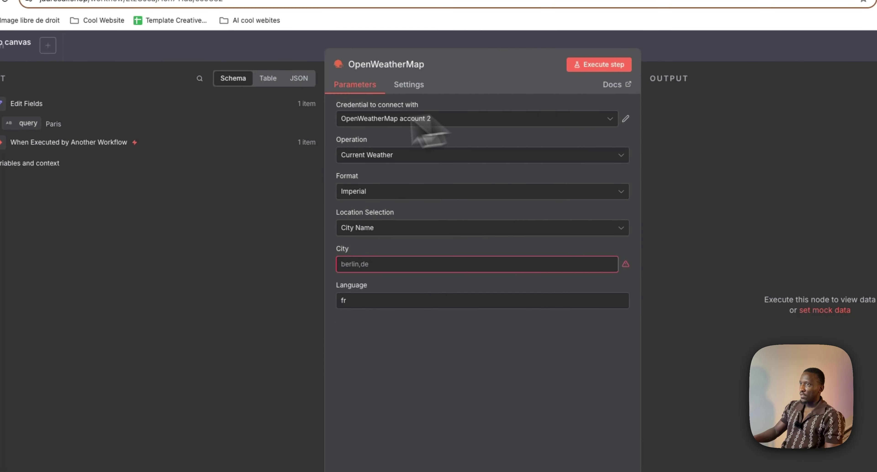
left_click_drag(32, 124, 405, 253)
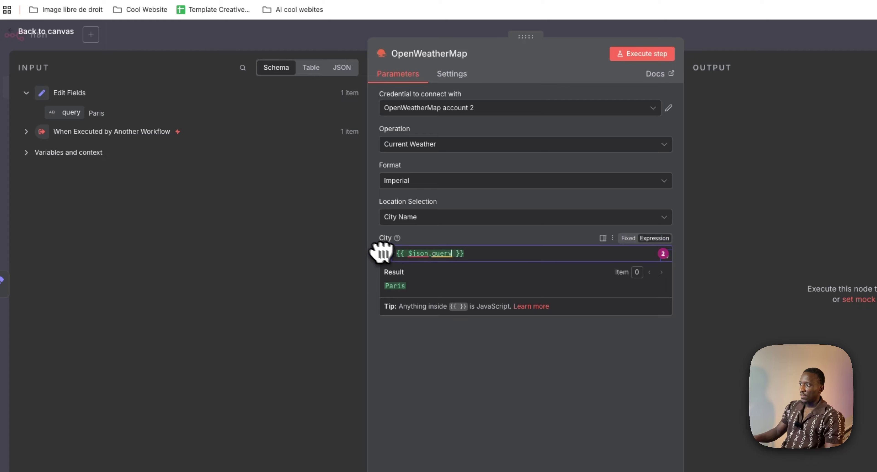
left_click(340, 235)
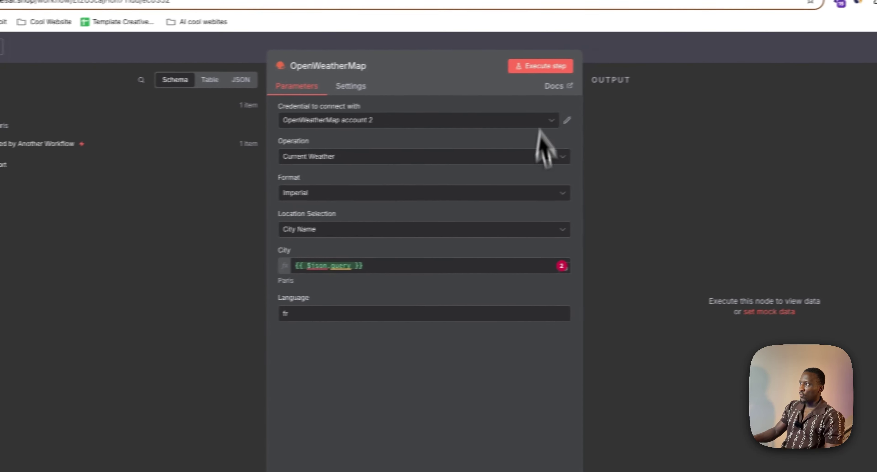
left_click(635, 55)
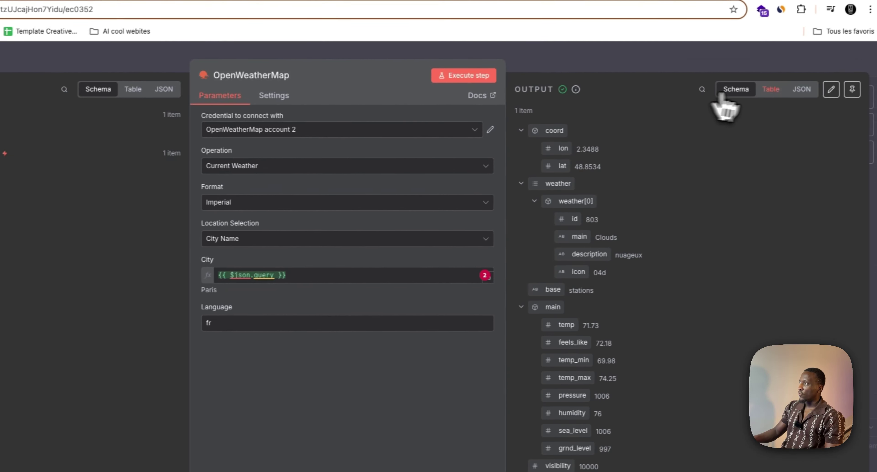
- Examine the OpenWeatherMap output in schema and table views across all its columns, and return to the canvas
scroll(667, 190, "down", 3)
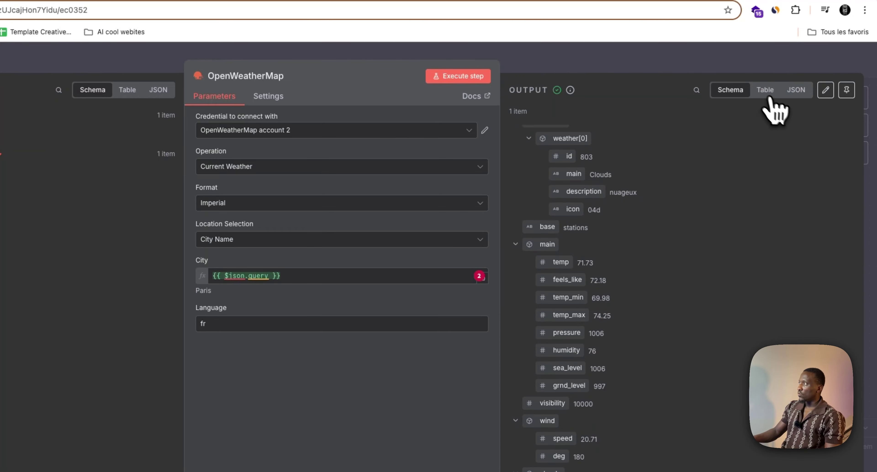
left_click(765, 90)
scroll(647, 184, "right", 5)
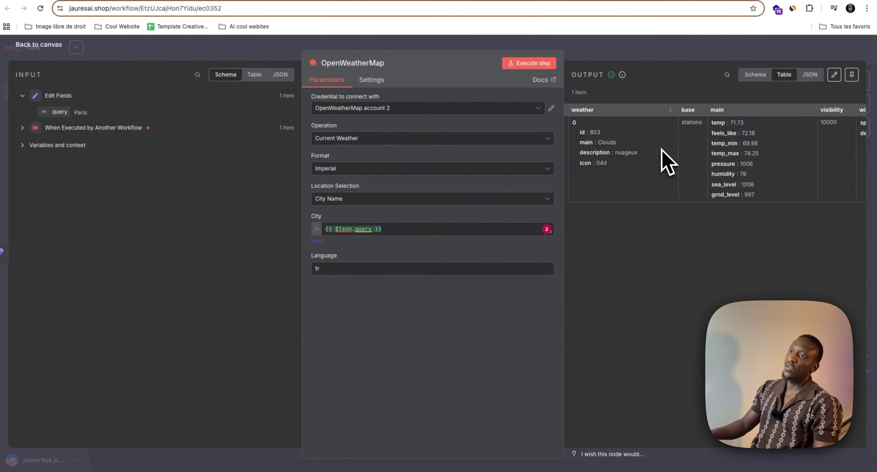
scroll(632, 183, "right", 5)
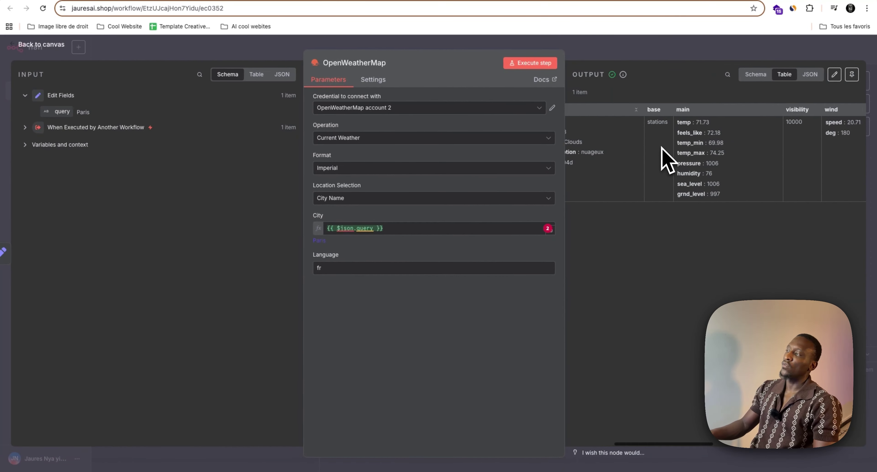
scroll(668, 160, "left", 5)
scroll(668, 160, "right", 10)
scroll(664, 153, "right", 1)
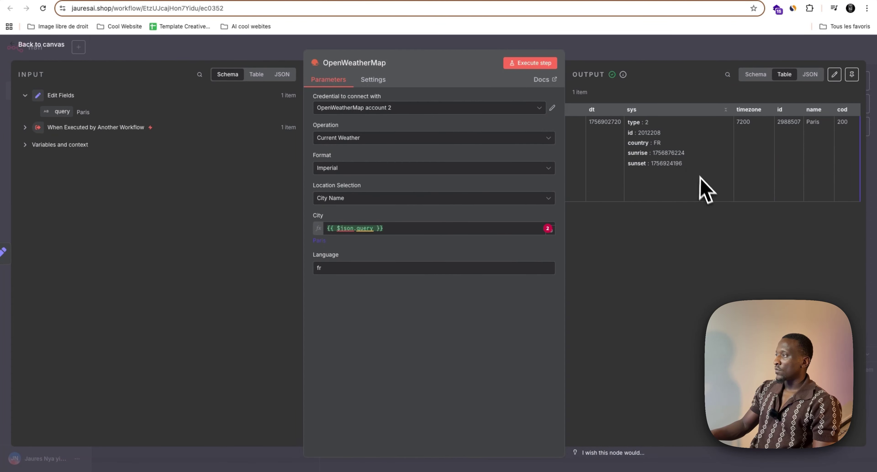
left_click(646, 53)
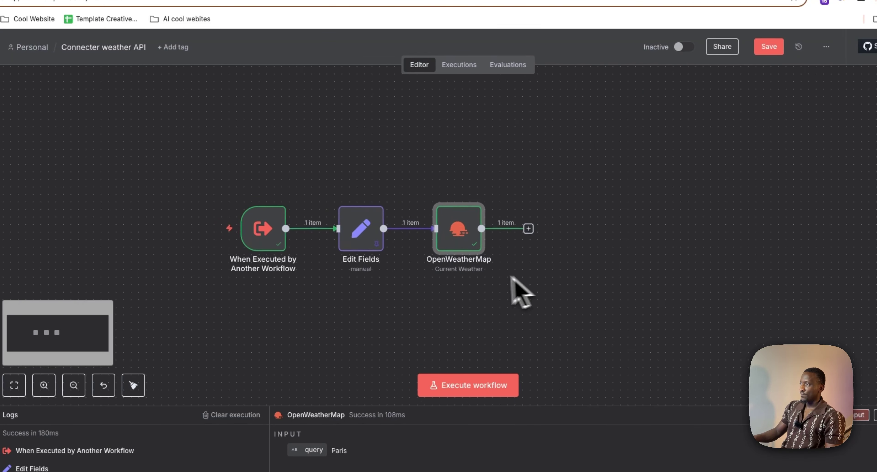
- Unpin the test data from the Edit Fields node's output, and return to the canvas
scroll(356, 235, "right", 1)
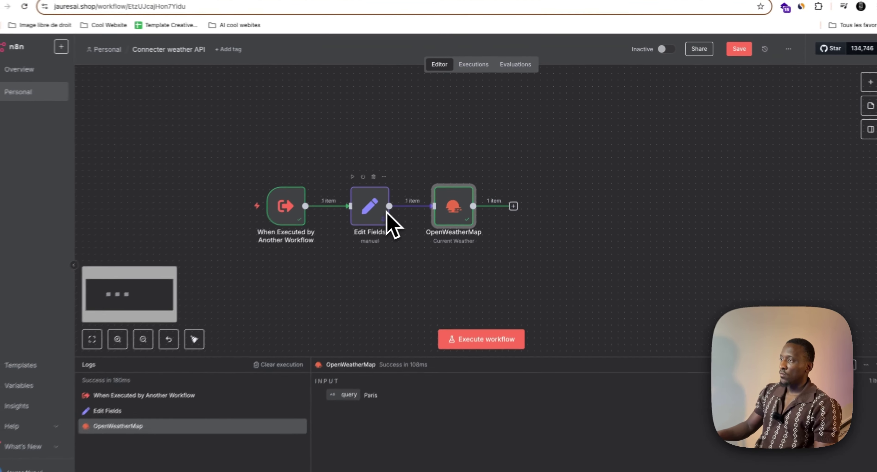
scroll(359, 240, "right", 2)
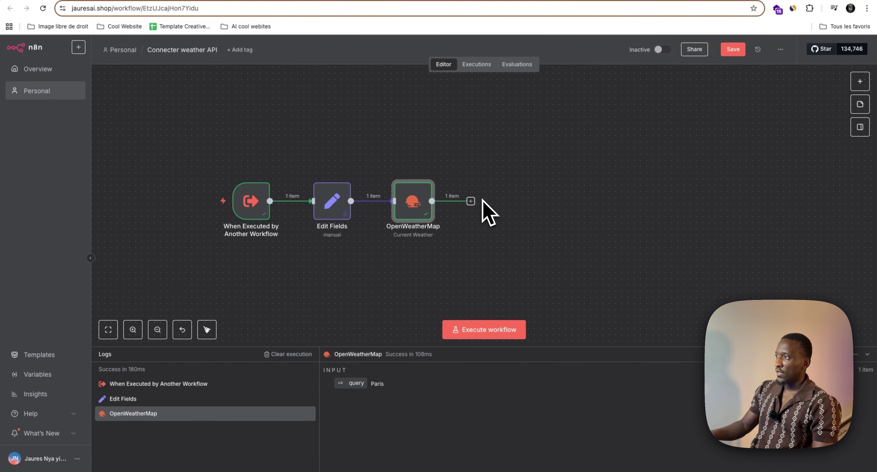
double_click(334, 204)
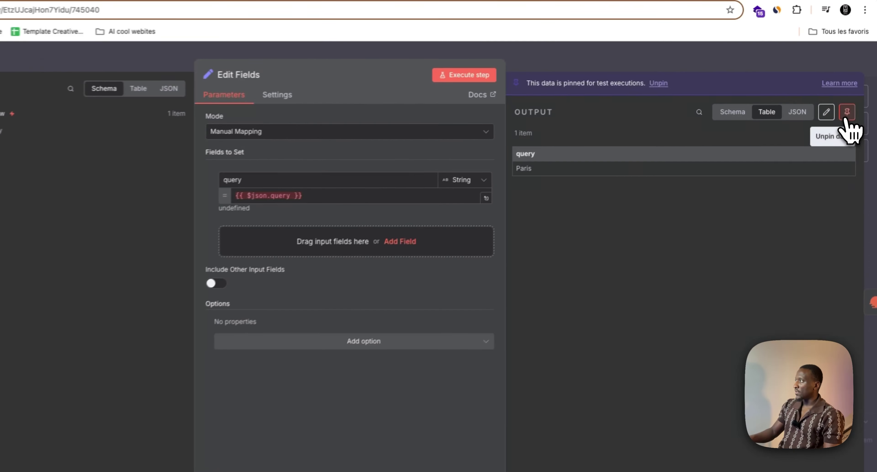
left_click(851, 95)
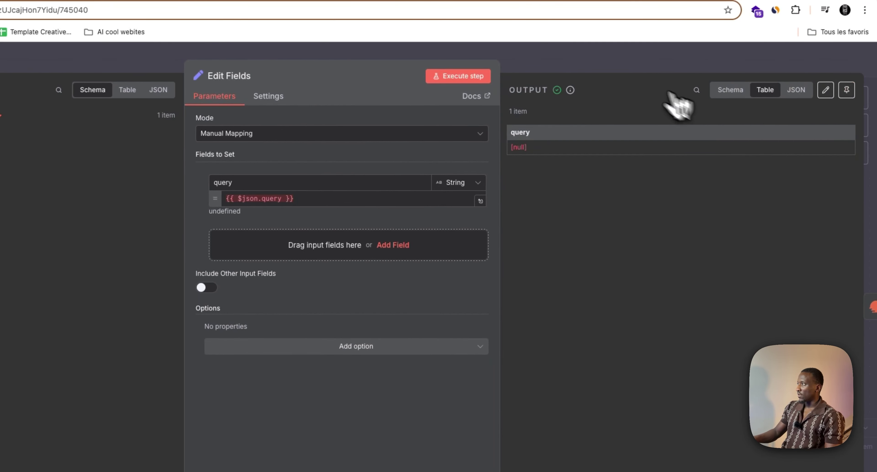
left_click(597, 68)
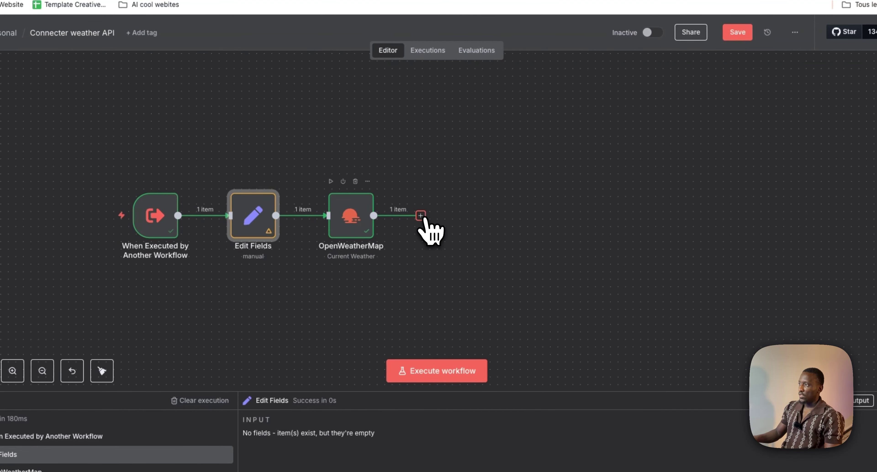
- Add an OpenAI node with the "Message a model" action after the OpenWeatherMap node
left_click(421, 216)
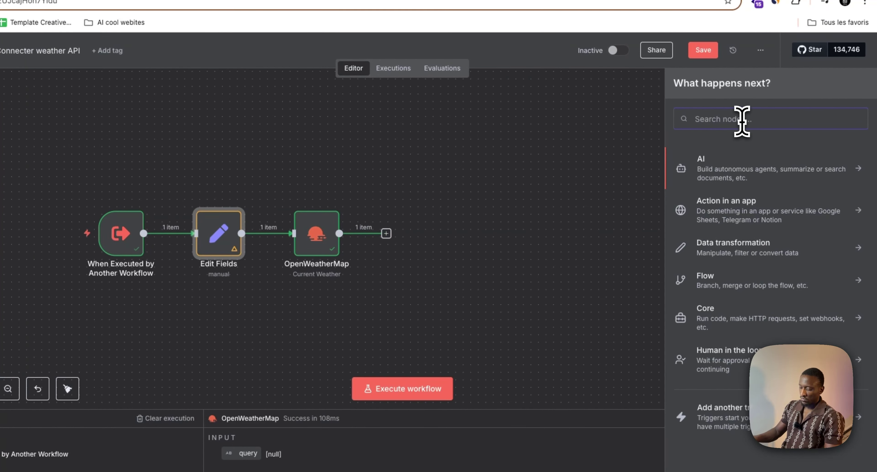
type("open ai")
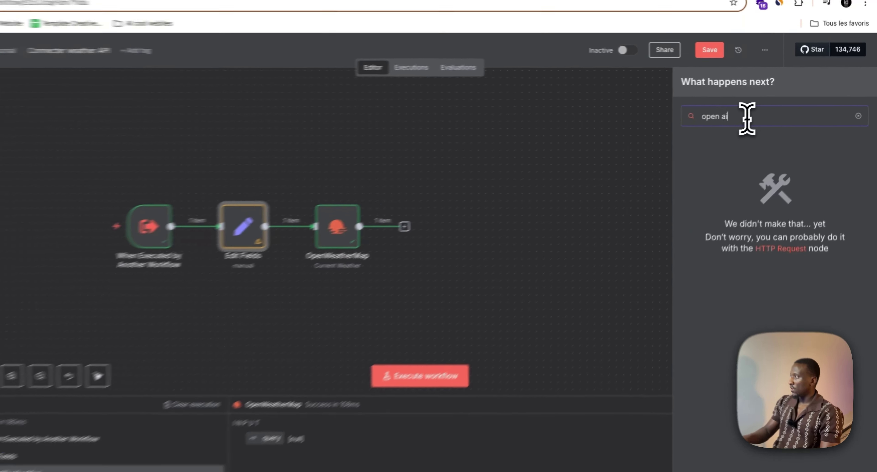
key("BackSpace")
key("BackSpace")
key("BackSpace")
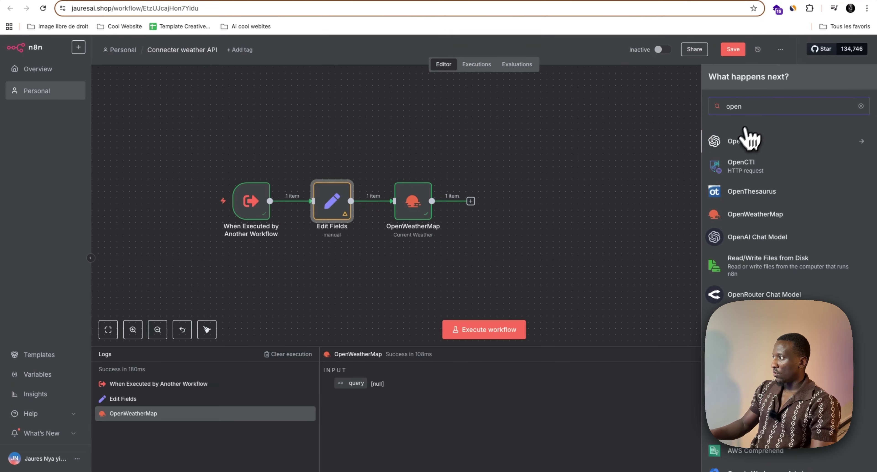
key("BackSpace")
key("BackSpace")
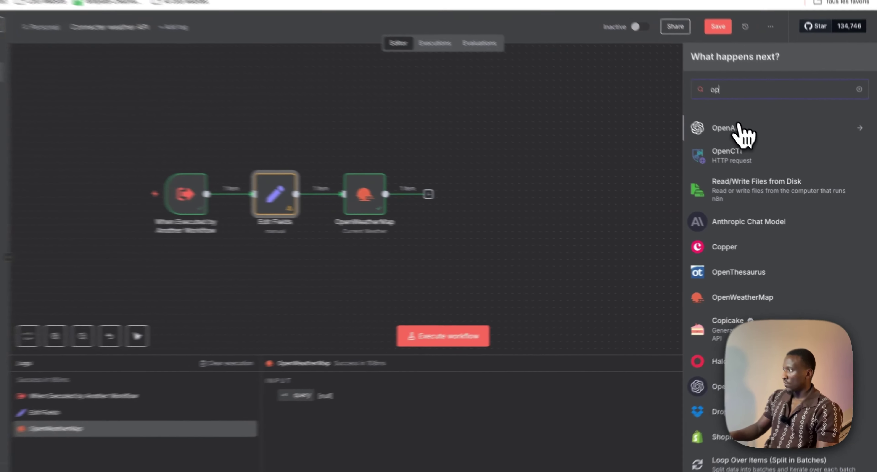
left_click(737, 143)
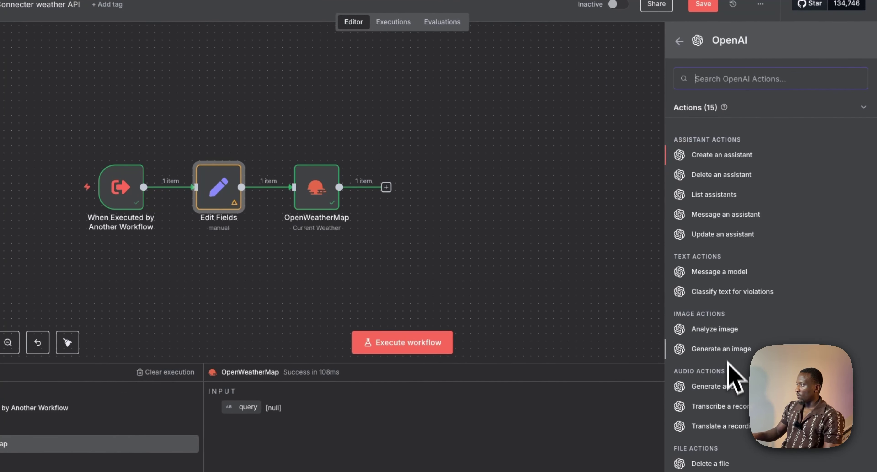
scroll(729, 362, "down", 1)
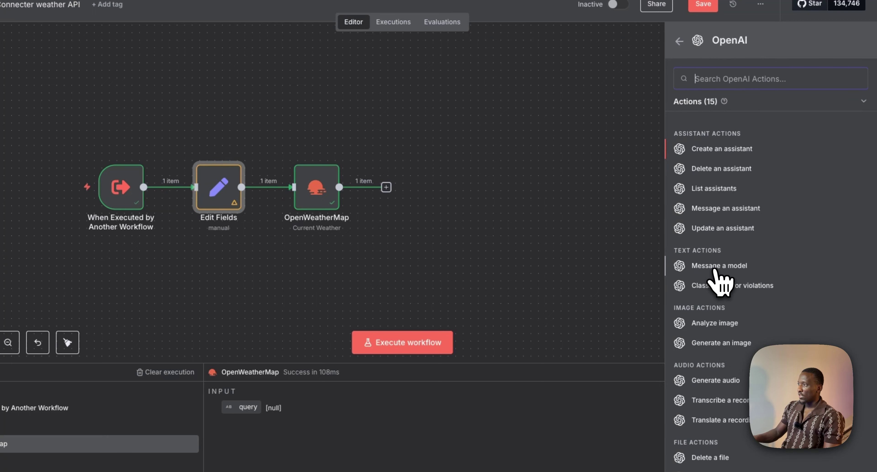
left_click(714, 269)
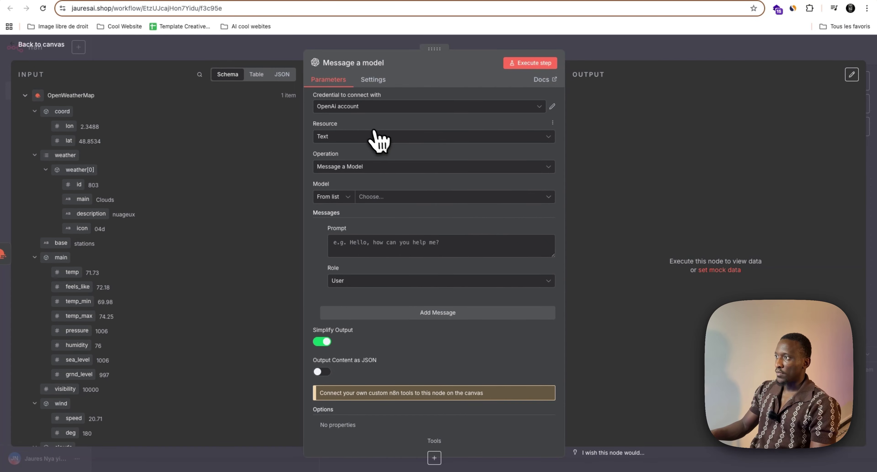
- Set the Message a model node's model to GPT-4O and its message role to System
left_click(442, 195)
scroll(368, 278, "down", 5)
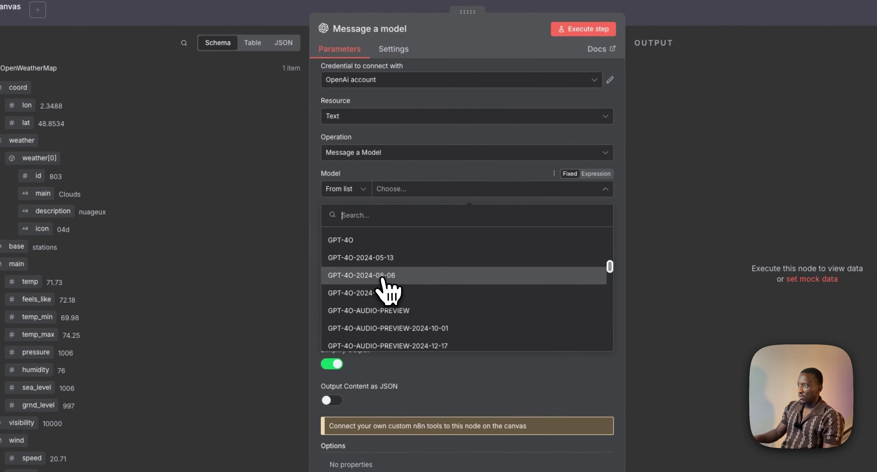
left_click(354, 242)
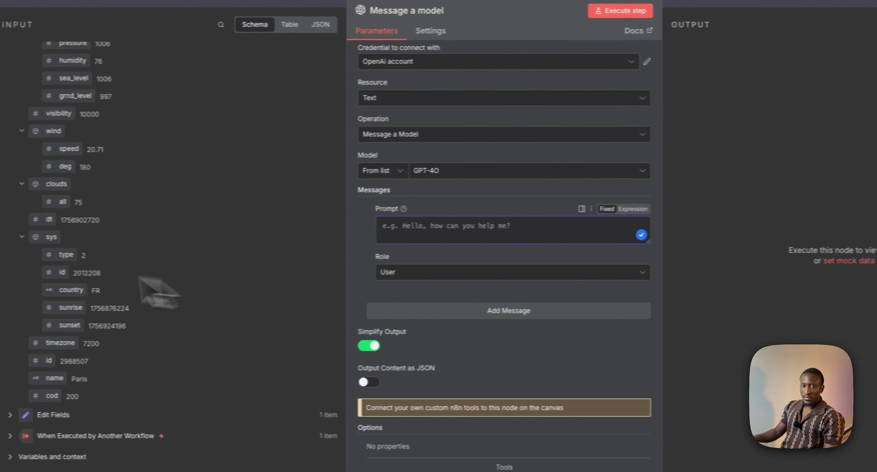
left_click(374, 282)
left_click(374, 372)
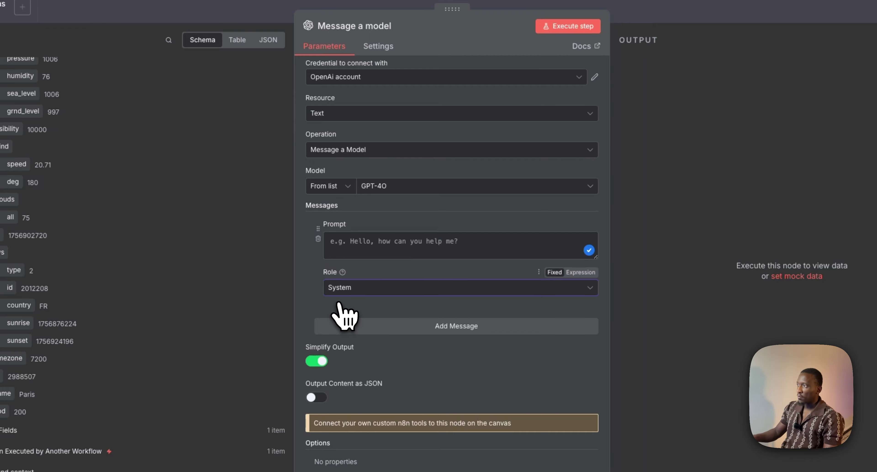
- Make the prompt an expression asking to put the weather parameters into one 'query' string field, with labelled lines for description, temperature, humidity, wind speed and city
left_click(358, 285)
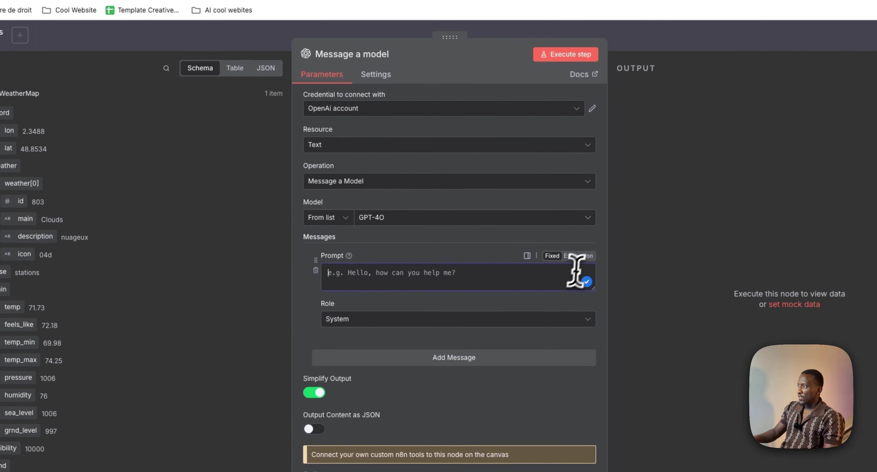
left_click(582, 252)
left_click(591, 274)
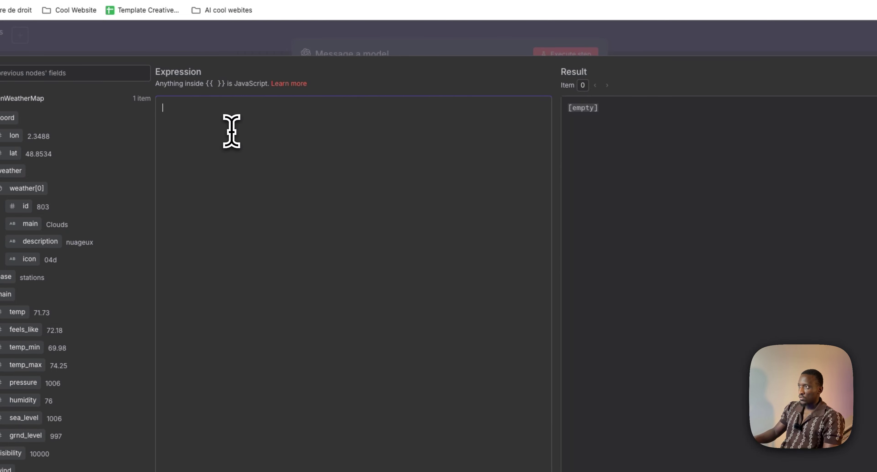
type("Mets les paramètres ci-dessous dans un seul champ 'query'. Assure-toi que ce soit une chaîne de caractères.  Description des conditions météorologiques : {{ $json.weather[0].description }}  Température : {{ $json.main.temp }} Humidité : {{ $json.main.humidity }} La vitesse du vent : {{ $json.wind.speed }} Ville : {{ $json.name }}")
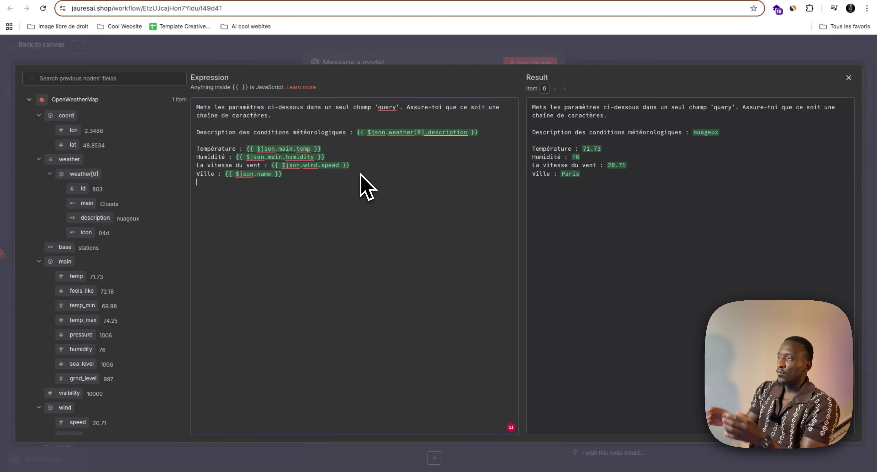
- Delete the five {{ $json }} expressions from the prompt, keeping only the French labels for conditions, temperature, humidity, wind speed and city
left_click_drag(357, 132, 477, 131)
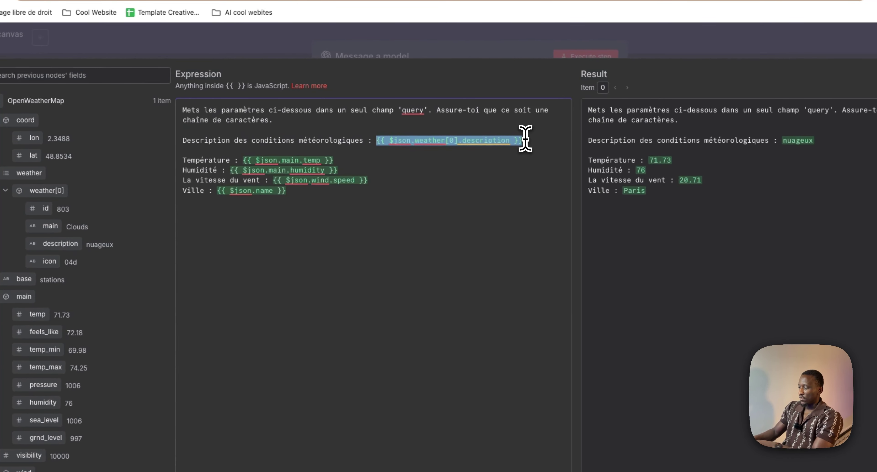
key("BackSpace")
left_click_drag(243, 165, 344, 165)
key("BackSpace")
left_click_drag(229, 170, 354, 171)
key("BackSpace")
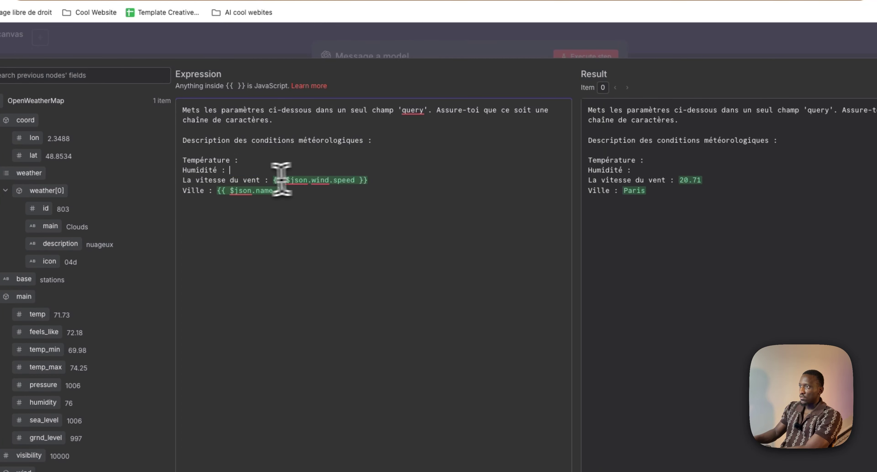
left_click_drag(272, 180, 368, 179)
key("BackSpace")
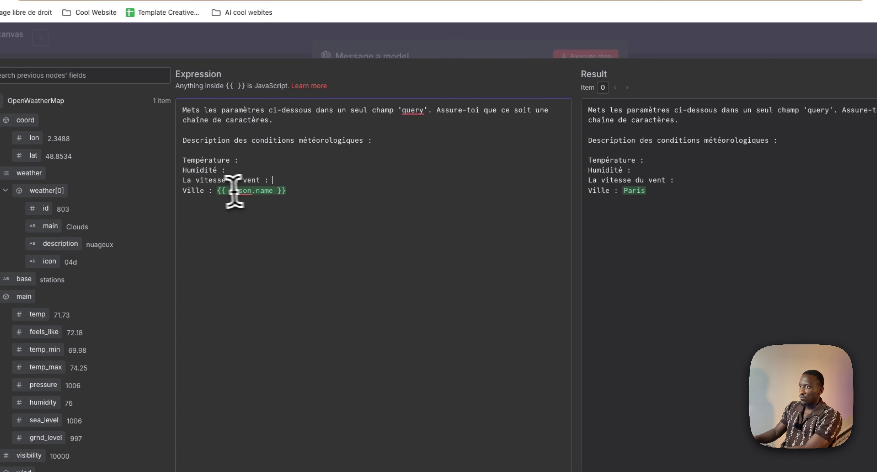
left_click_drag(216, 190, 297, 190)
key("BackSpace")
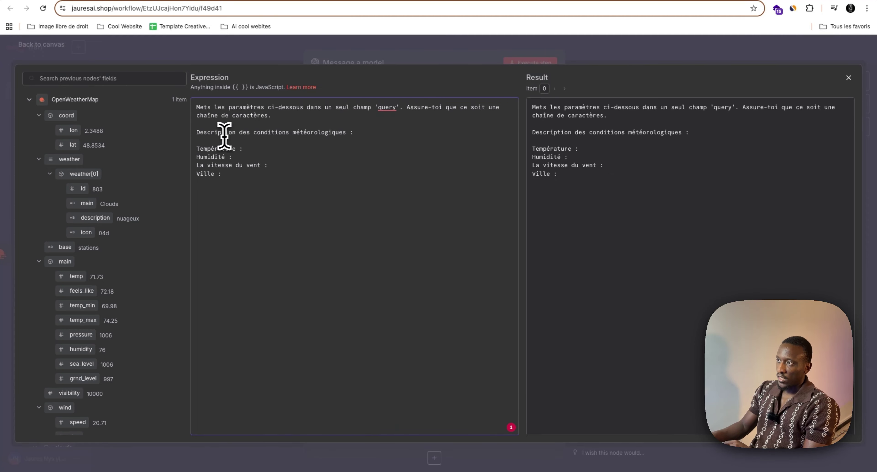
- Review the prompt's instruction and labels, and look through the OpenWeatherMap fields available for mapping
left_click_drag(197, 132, 373, 145)
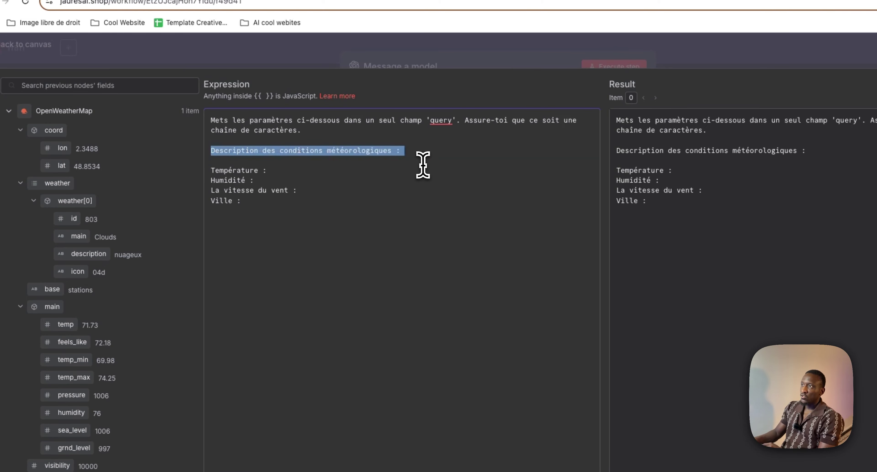
left_click(231, 164)
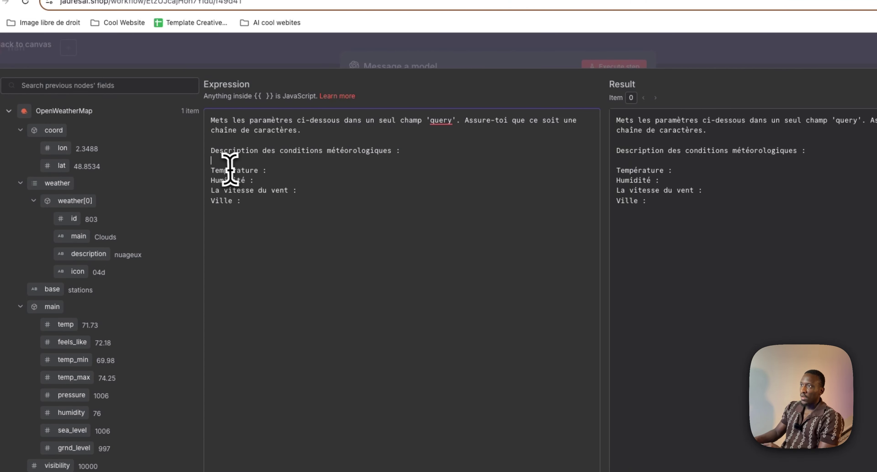
left_click_drag(223, 191, 284, 191)
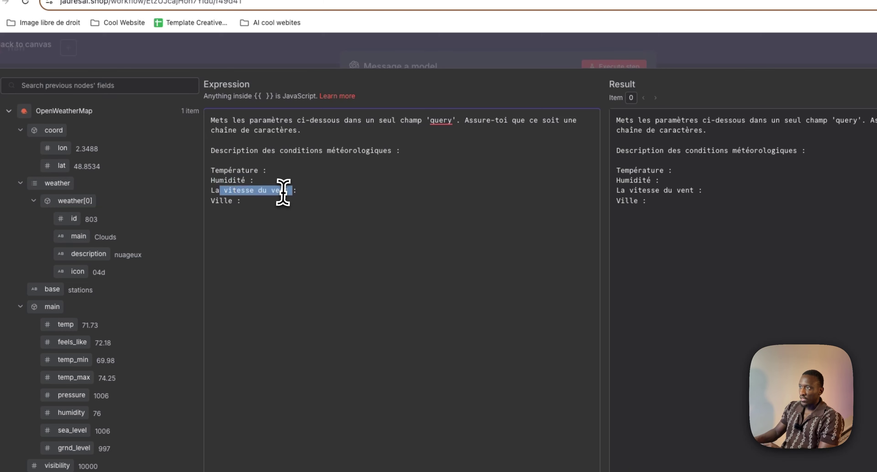
left_click_drag(216, 201, 252, 201)
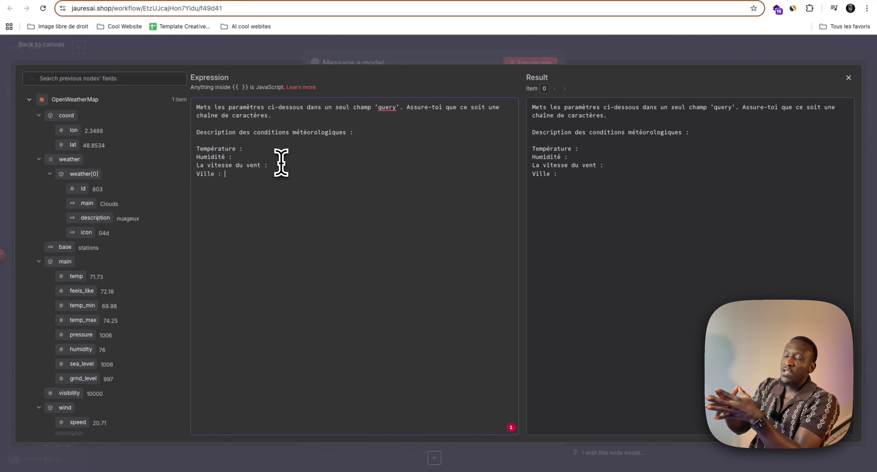
left_click_drag(279, 196, 199, 107)
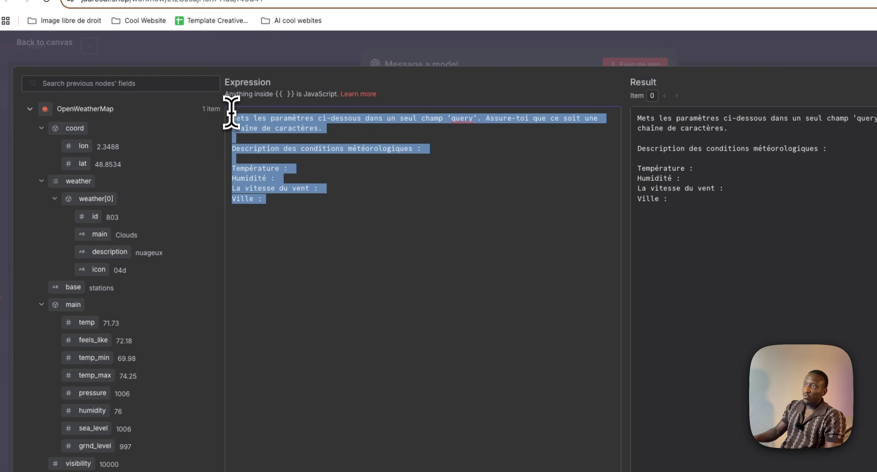
left_click_drag(264, 202, 218, 113)
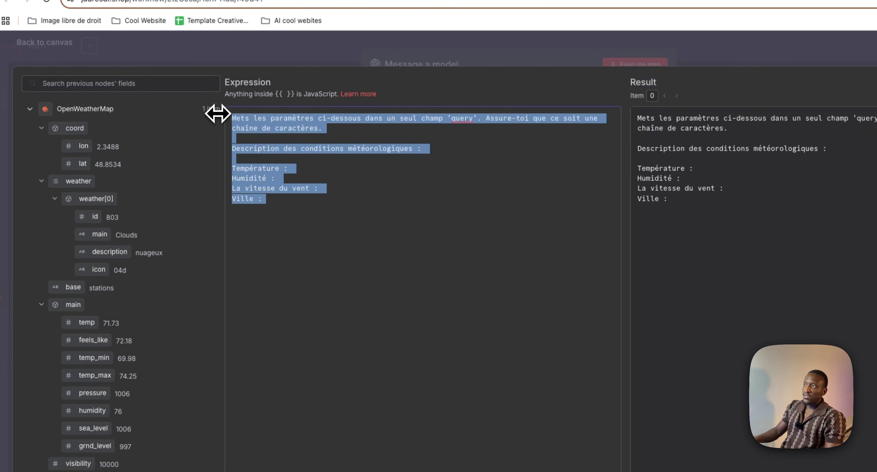
left_click(282, 200)
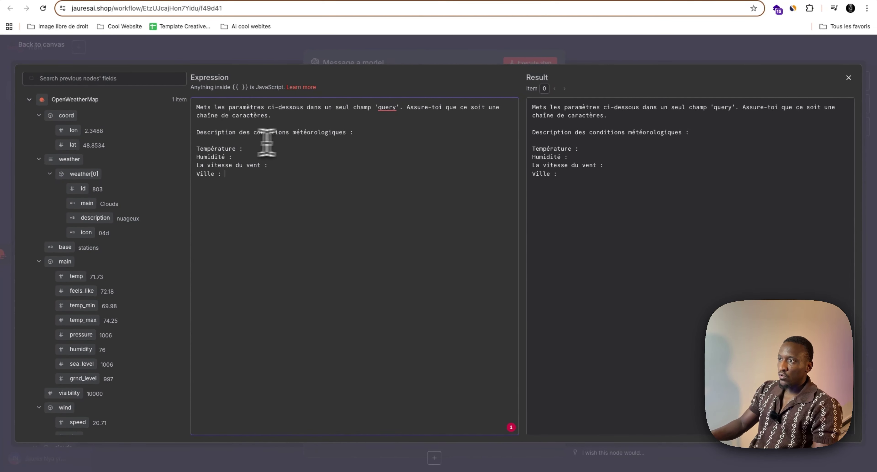
scroll(85, 221, "down", 4)
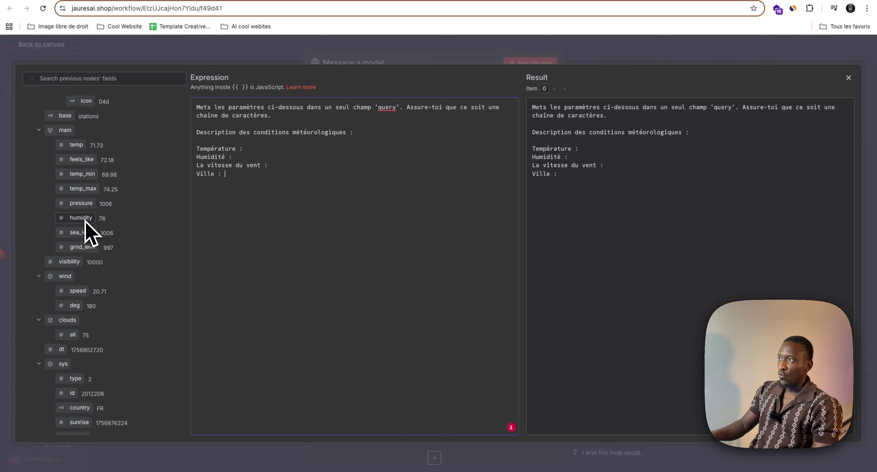
scroll(85, 235, "down", 4)
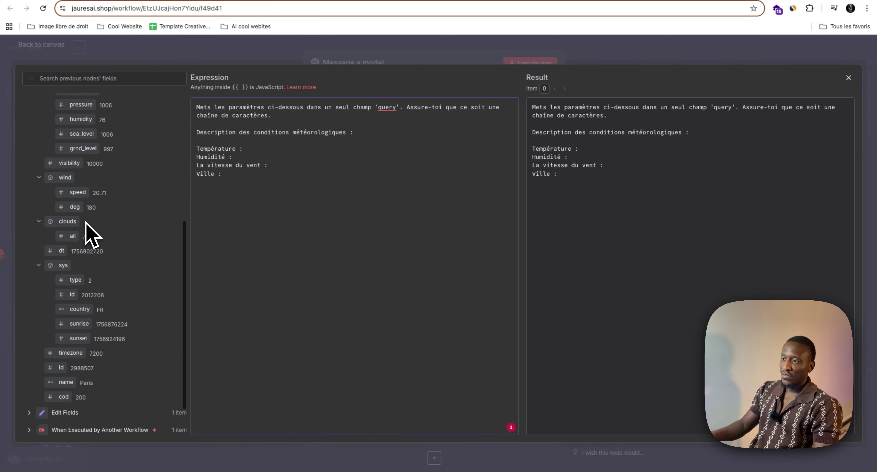
scroll(85, 235, "up", 3)
scroll(90, 233, "up", 5)
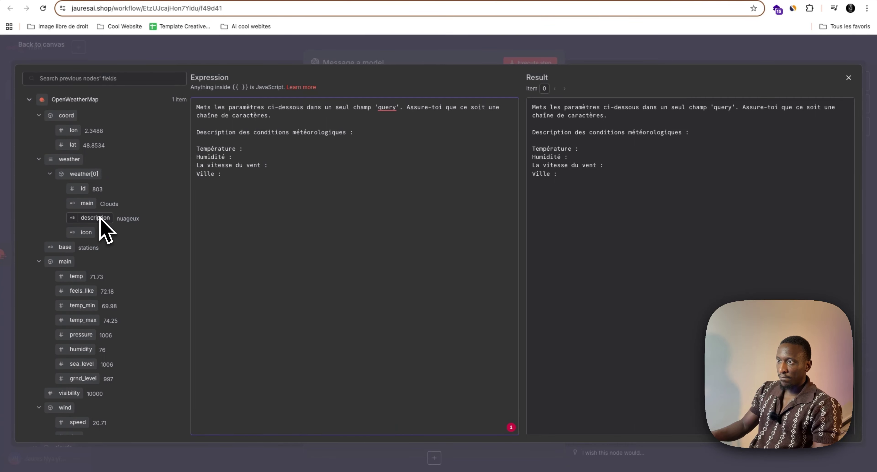
- Map weather[0].description to the "Description des conditions météorologiques" line and main.temp to the "Température" line
left_click_drag(106, 218, 361, 122)
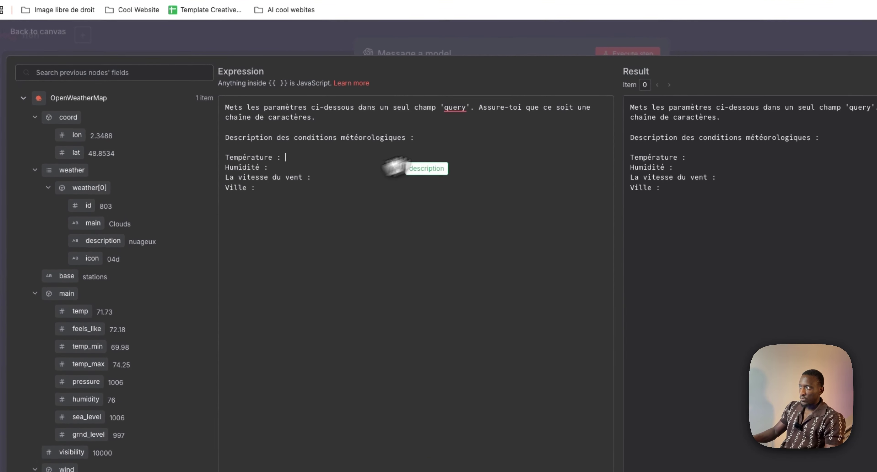
left_click_drag(426, 128, 425, 137)
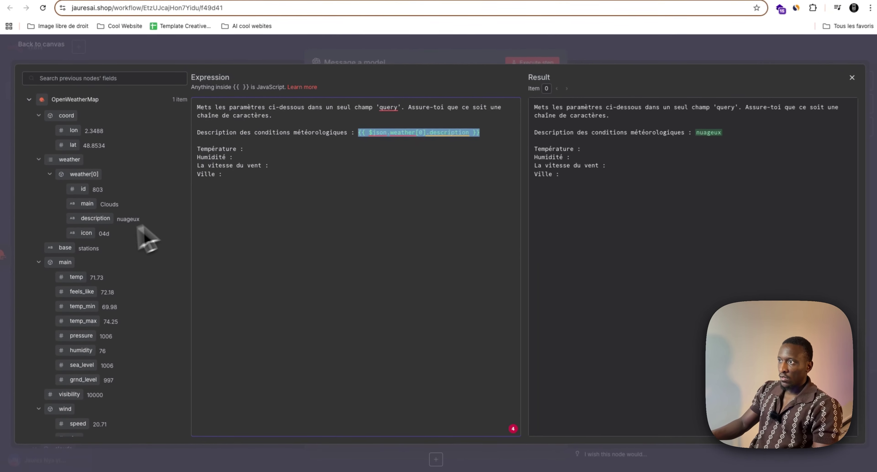
scroll(98, 292, "down", 2)
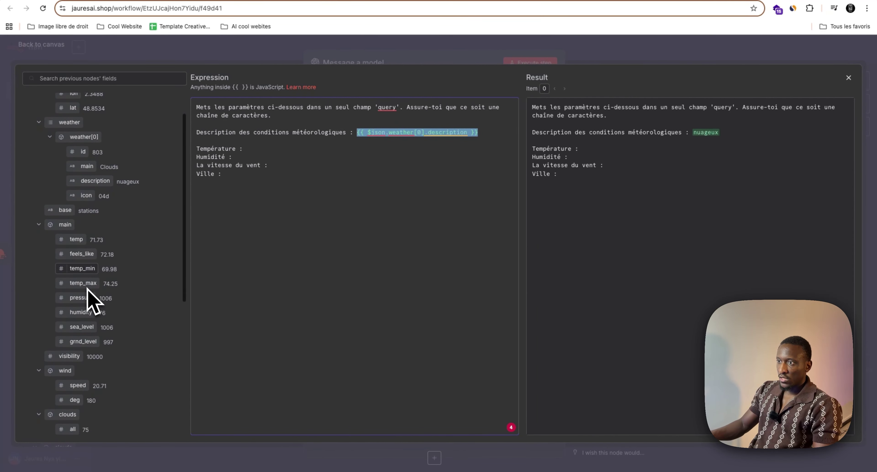
left_click_drag(77, 239, 252, 148)
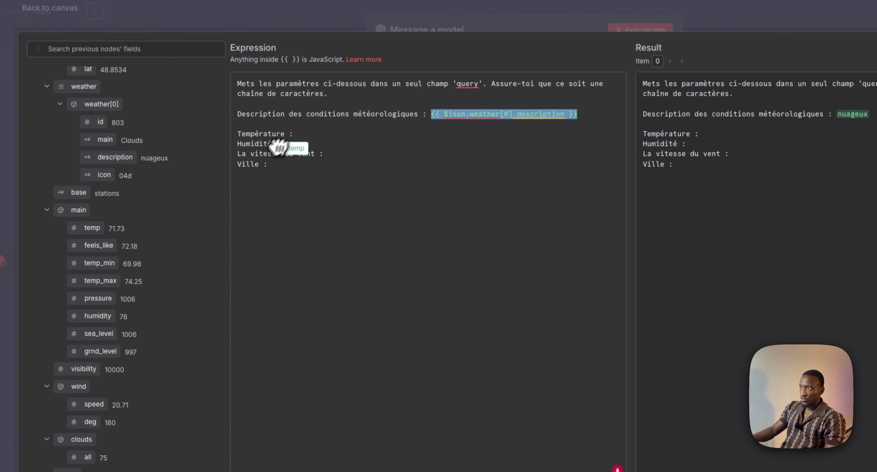
left_click_drag(305, 133, 304, 133)
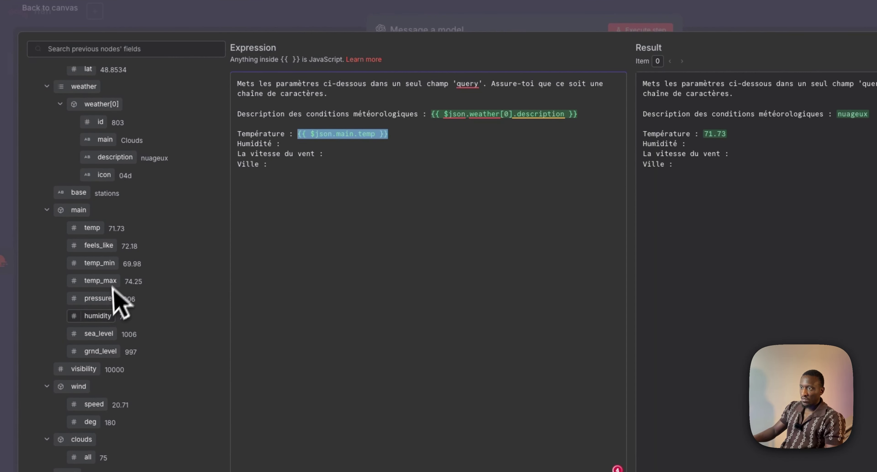
- Map main.humidity, wind.speed and name to the prompt's "Humidité", "La vitesse du vent" and "Ville" lines
scroll(114, 315, "down", 1)
left_click_drag(96, 295, 289, 141)
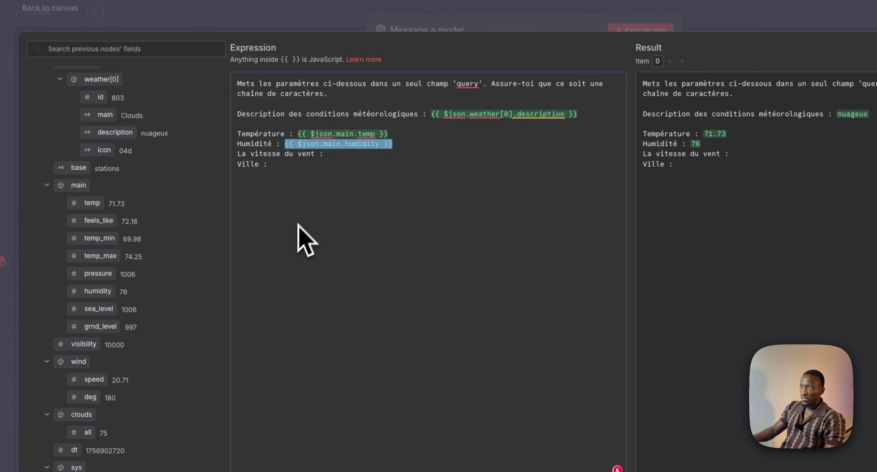
scroll(79, 352, "down", 5)
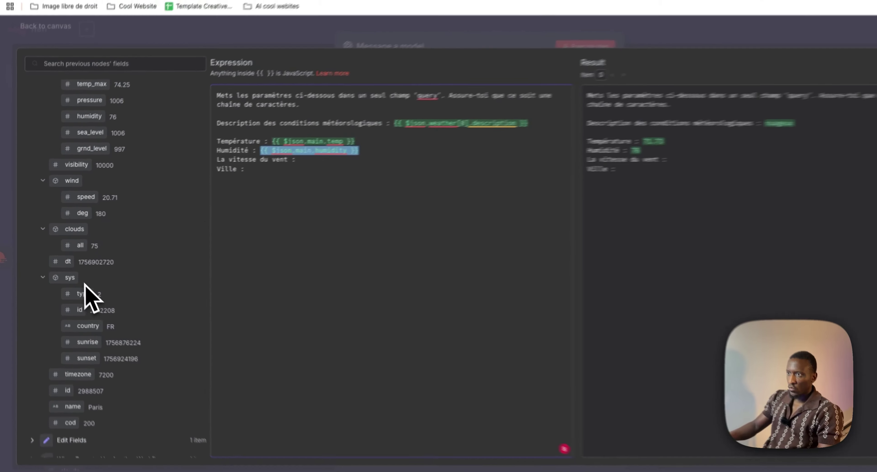
left_click_drag(86, 196, 340, 166)
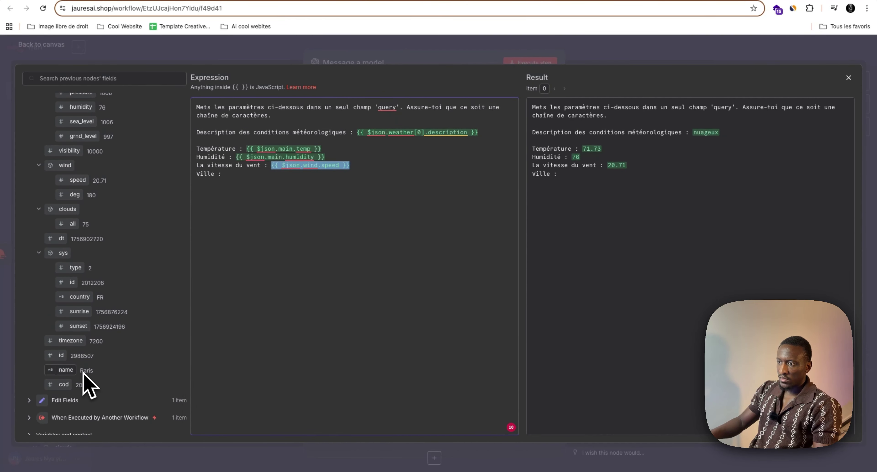
left_click_drag(78, 374, 237, 170)
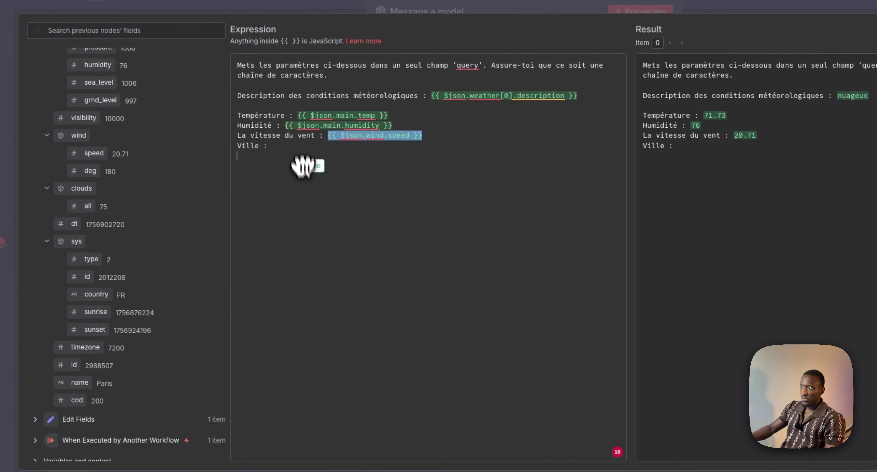
left_click_drag(288, 143, 288, 144)
- Check the OpenWeatherMap fields against the mapped prompt, close the expression editor, and return to the canvas
scroll(119, 201, "up", 8)
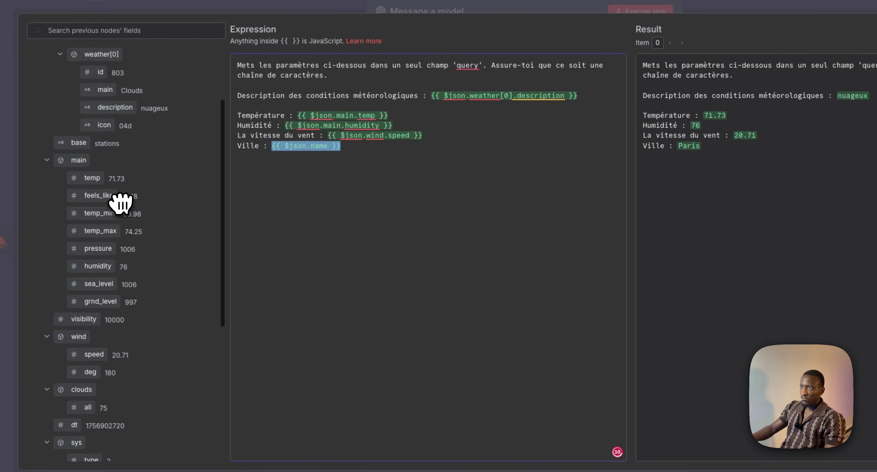
scroll(121, 204, "up", 2)
scroll(121, 204, "down", 10)
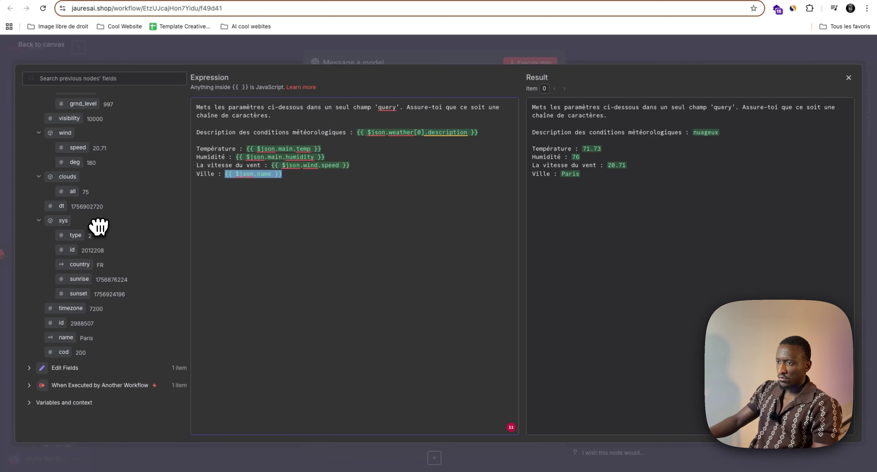
scroll(99, 226, "up", 10)
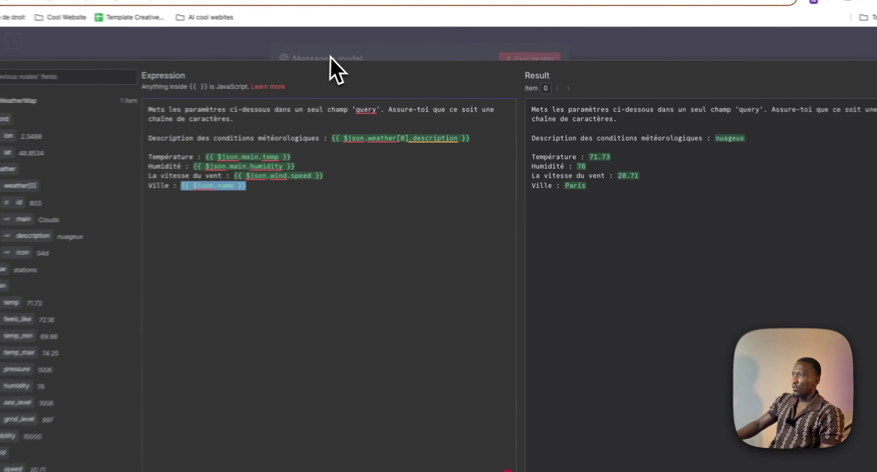
left_click(330, 57)
scroll(386, 306, "down", 5)
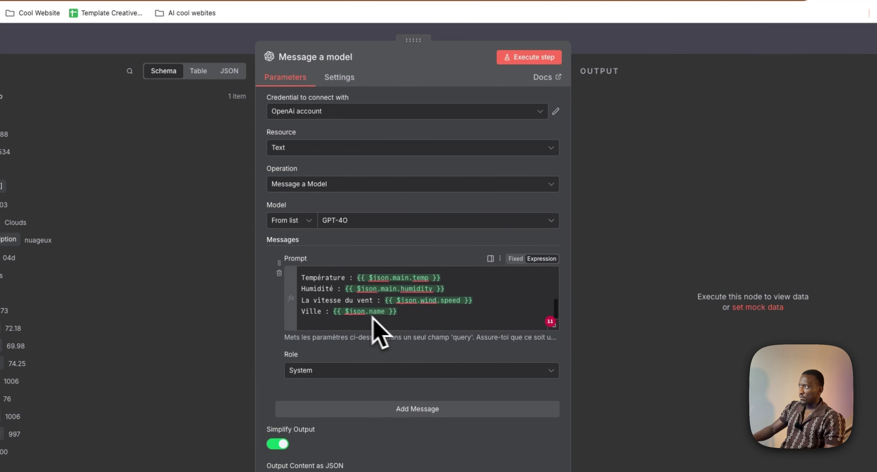
scroll(372, 317, "up", 5)
left_click(588, 46)
scroll(456, 273, "right", 2)
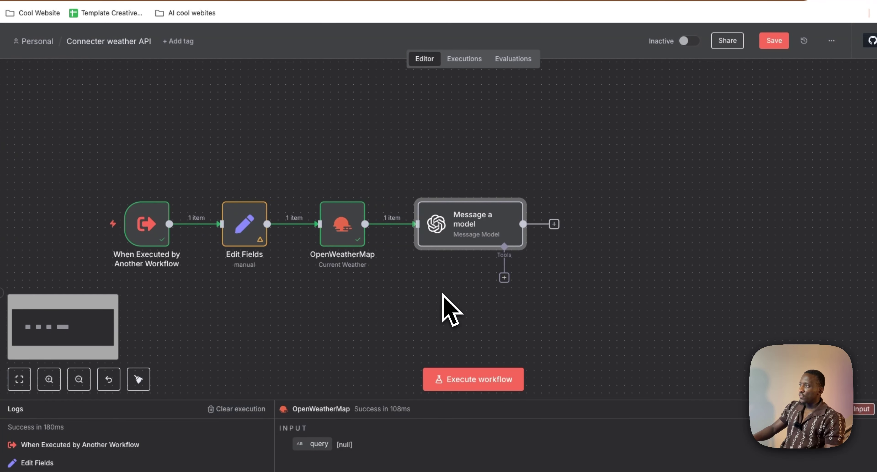
scroll(443, 295, "right", 3)
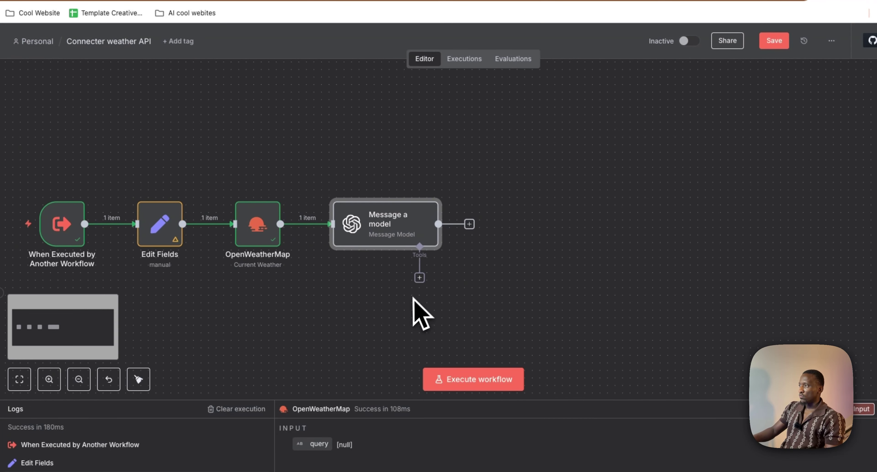
- Add a second OpenAI node with the Message a Model action after the existing Message a model node
left_click(469, 224)
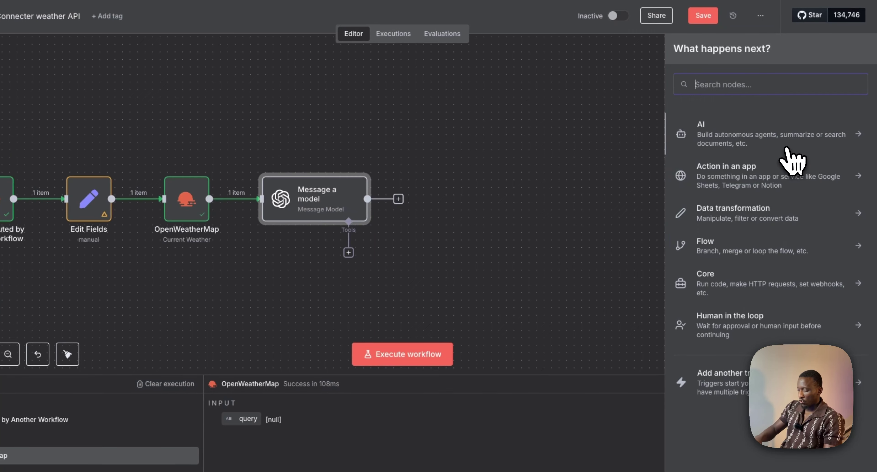
type("open")
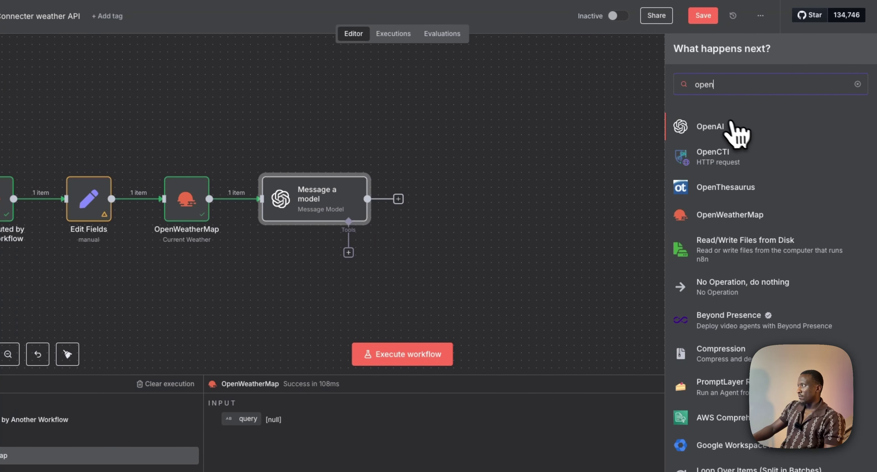
left_click(728, 128)
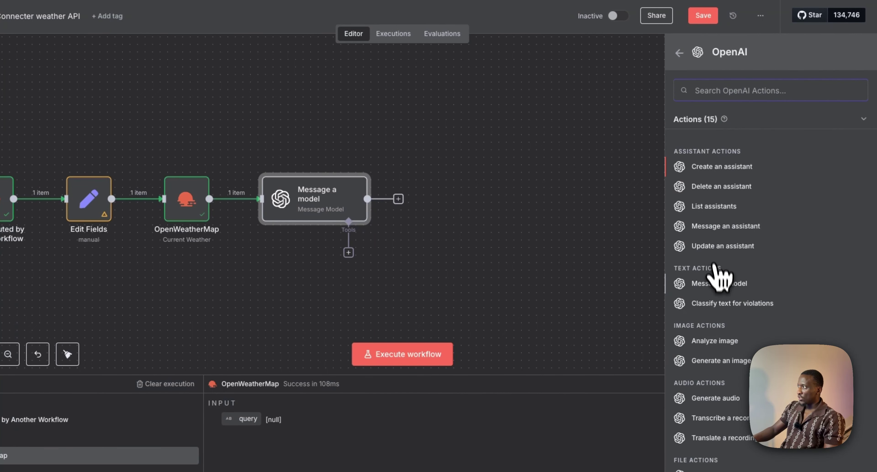
left_click(707, 286)
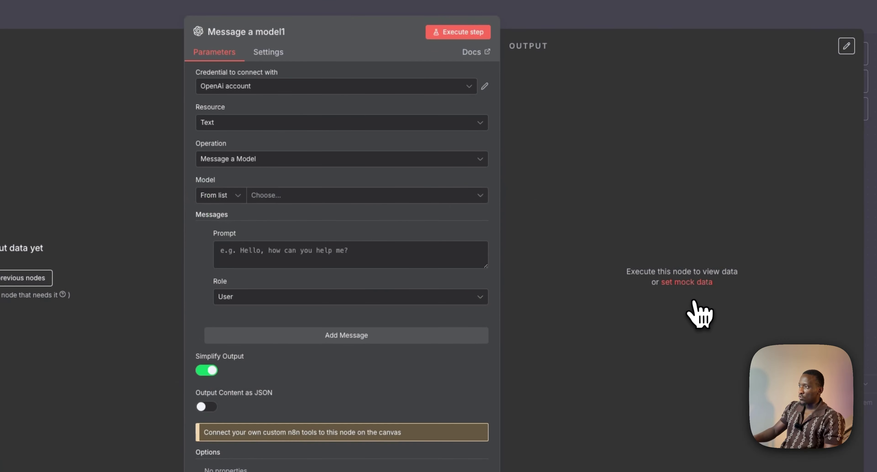
- Set the second OpenAI node's model to GPT-4O and its message role to System
left_click(369, 181)
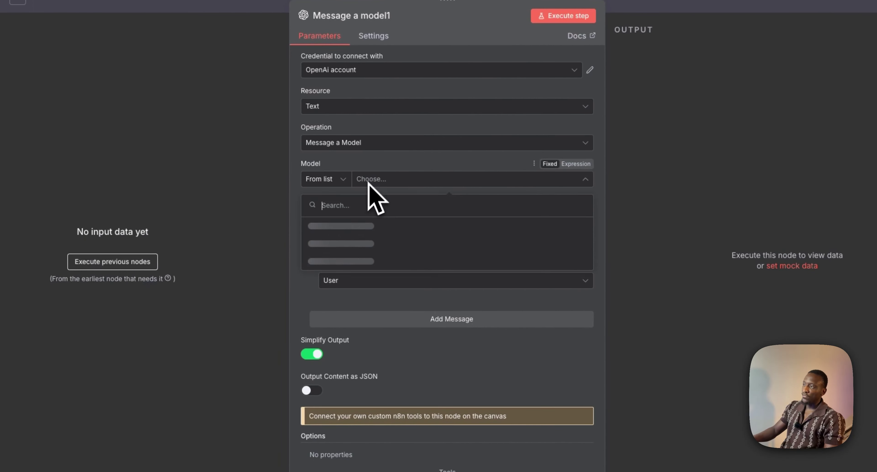
scroll(357, 280, "down", 2)
scroll(357, 280, "down", 8)
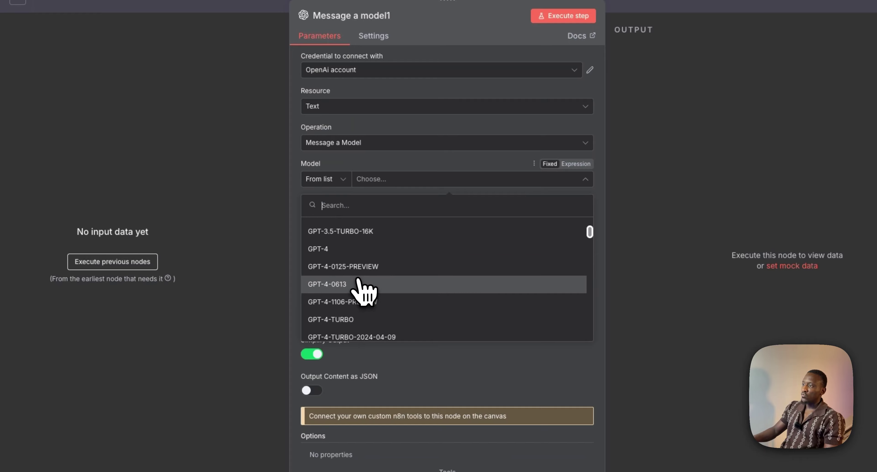
left_click(354, 281)
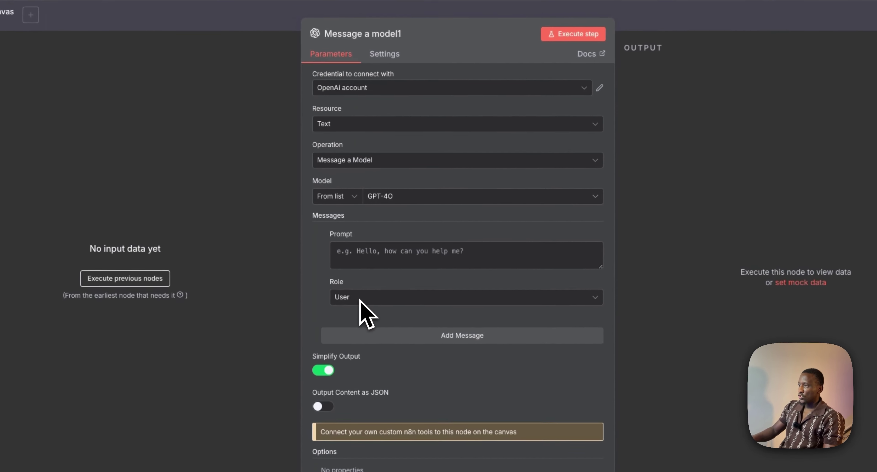
left_click(353, 283)
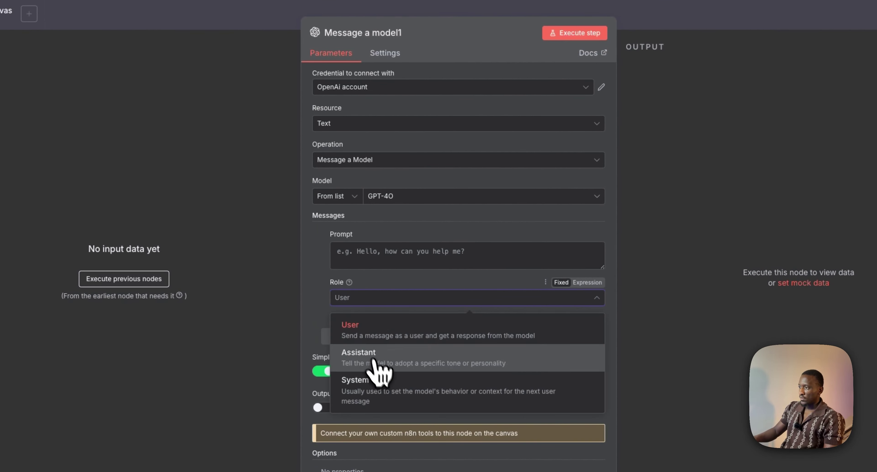
left_click(388, 386)
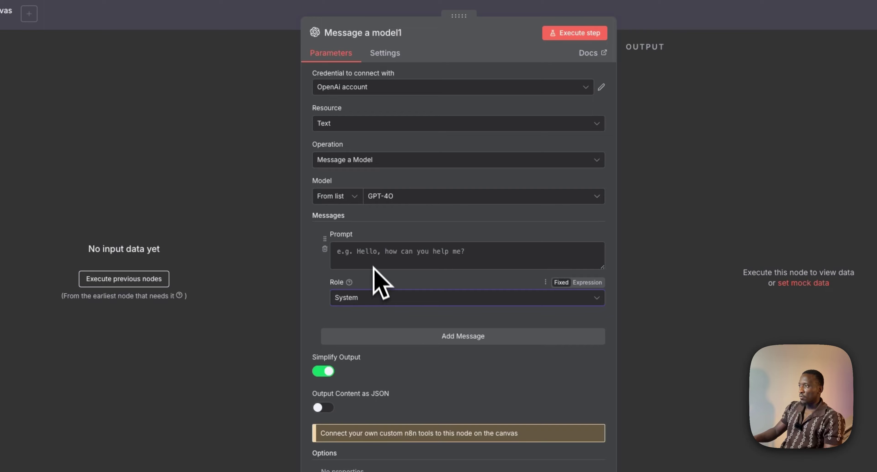
- Write the system prompt as an expression: "Convertis 'content' en un français simple et amical. Utilise des émojis pour décrire la météo", and return to the canvas
left_click(371, 251)
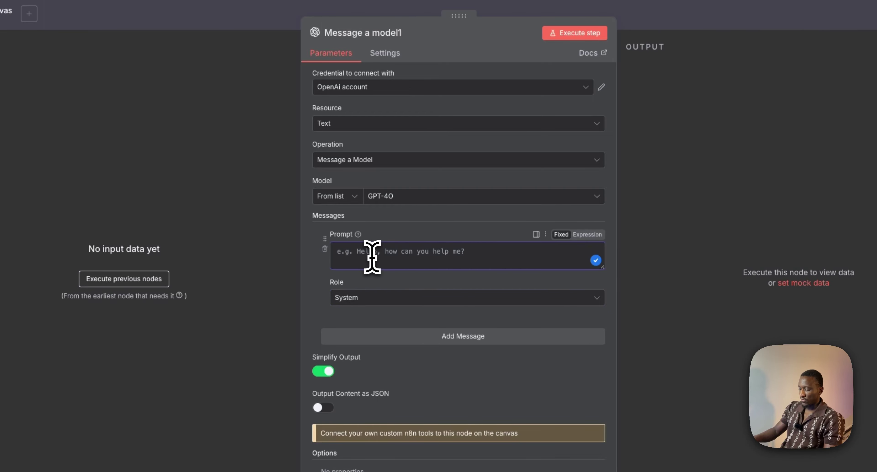
left_click(588, 235)
left_click(602, 256)
left_click(268, 136)
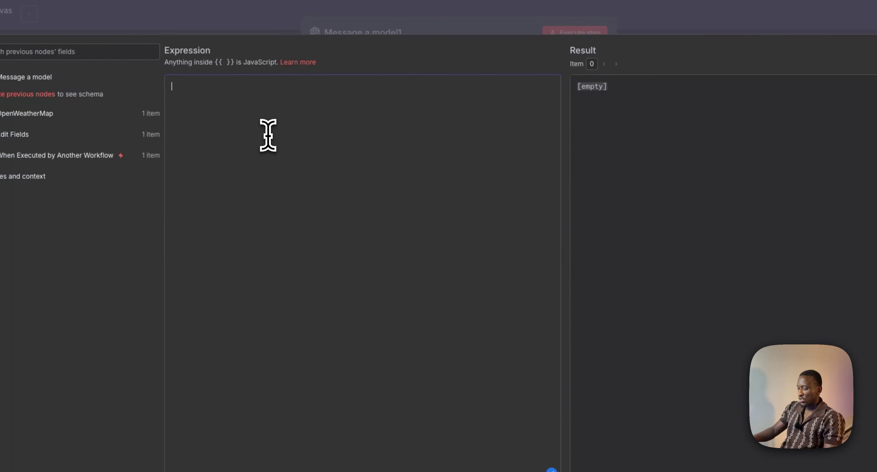
type("Convertis 'content' en un français simple et amical. Utilise des émojis pour décrire la météo")
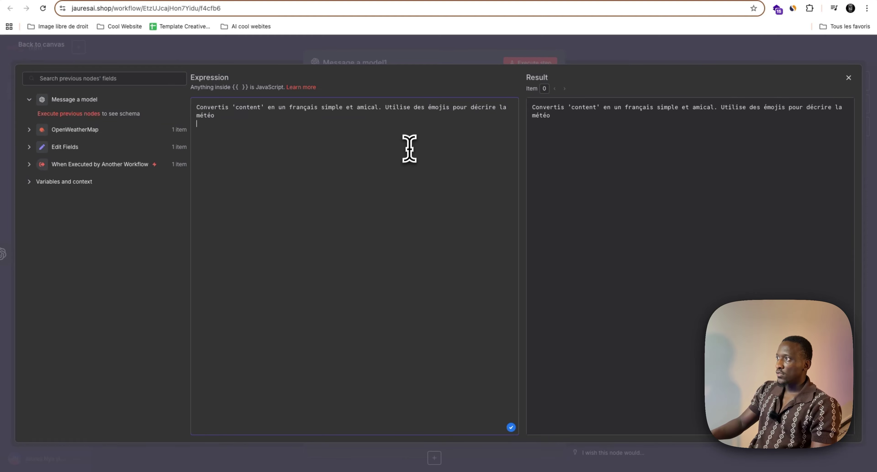
left_click(310, 57)
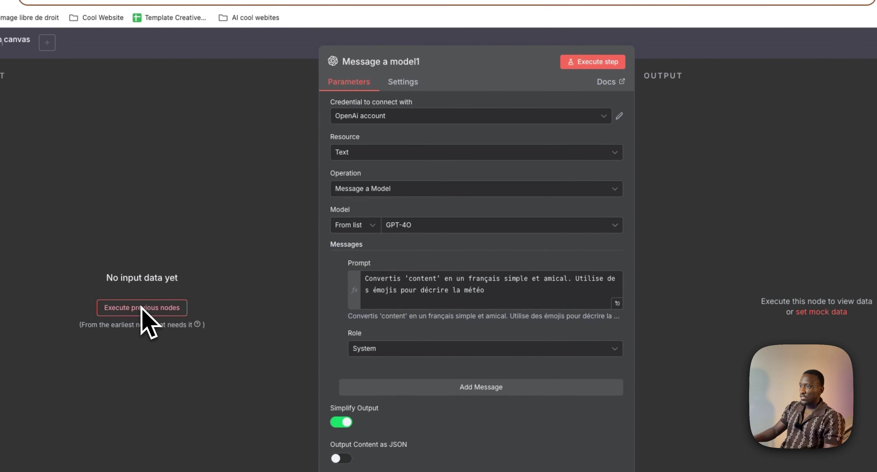
left_click(303, 44)
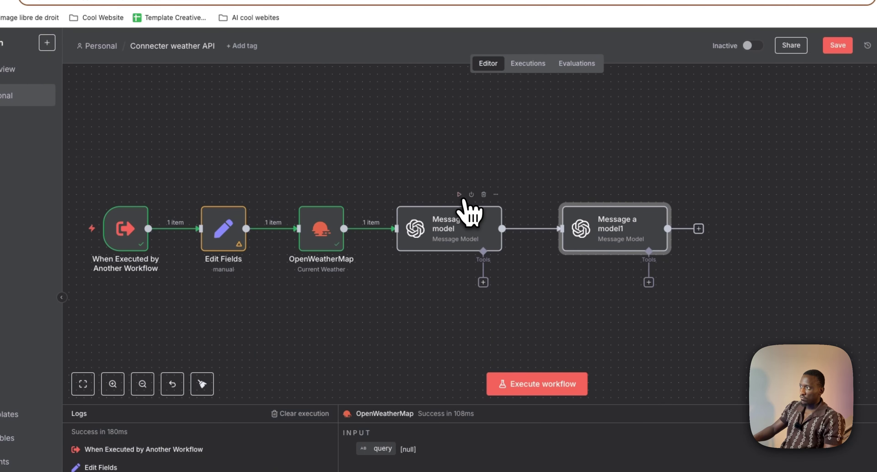
- Execute the workflow up to the first Message a model node and check the OpenWeatherMap node's parameters and error
left_click(458, 194)
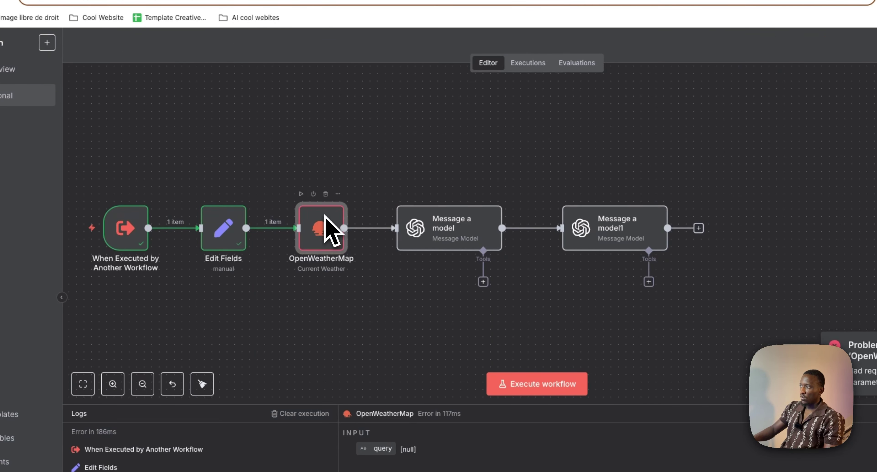
double_click(332, 228)
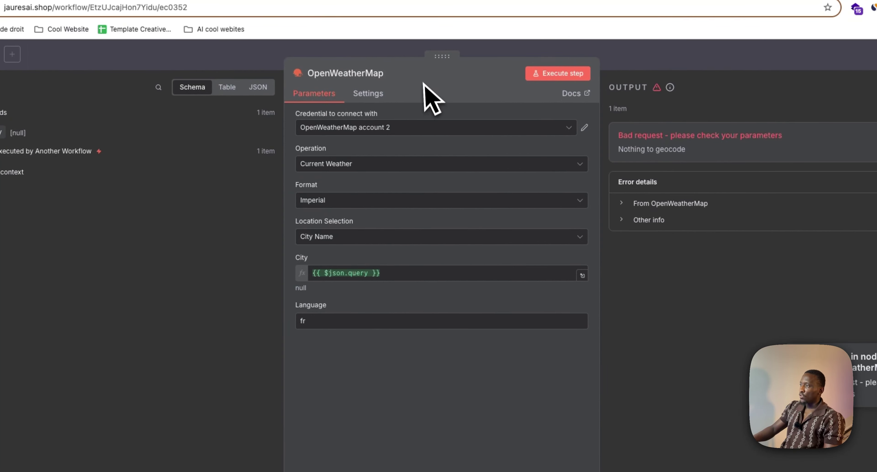
left_click(419, 52)
- Replace the null query value in the Edit Fields node's output with "Lyon", save it, and return to the canvas
double_click(219, 221)
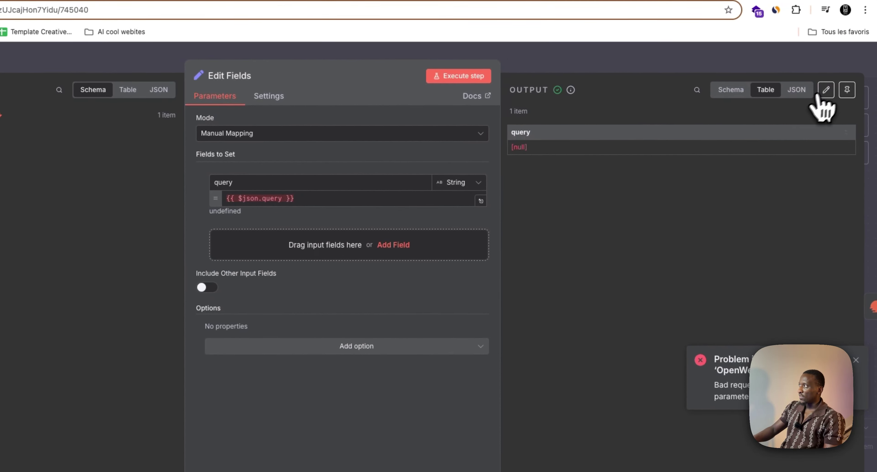
left_click(872, 75)
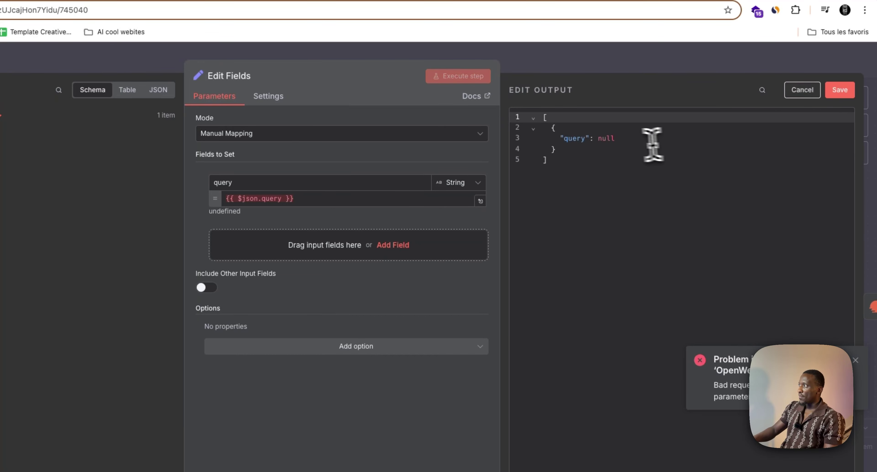
left_click_drag(599, 139, 621, 139)
type("\"")
type("Lye")
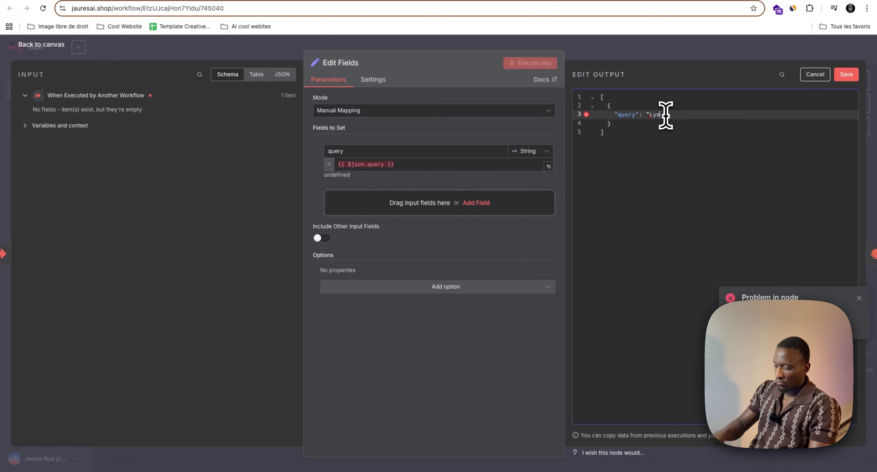
key("BackSpace")
type("on")
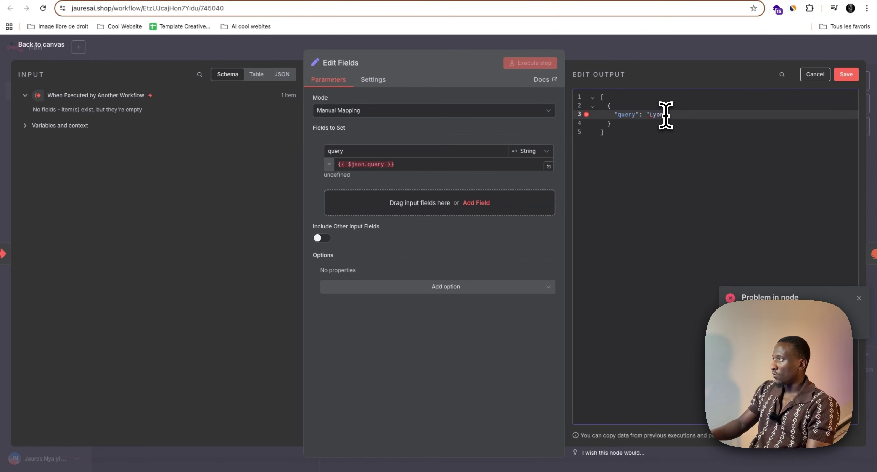
left_click(845, 75)
key("Escape")
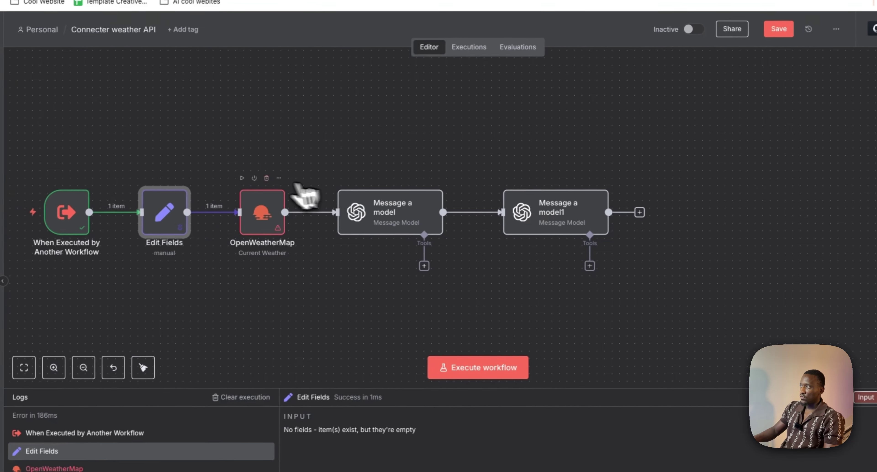
- Execute the OpenWeatherMap node and the first Message a model node, and review the model's output against its prompt
left_click(242, 178)
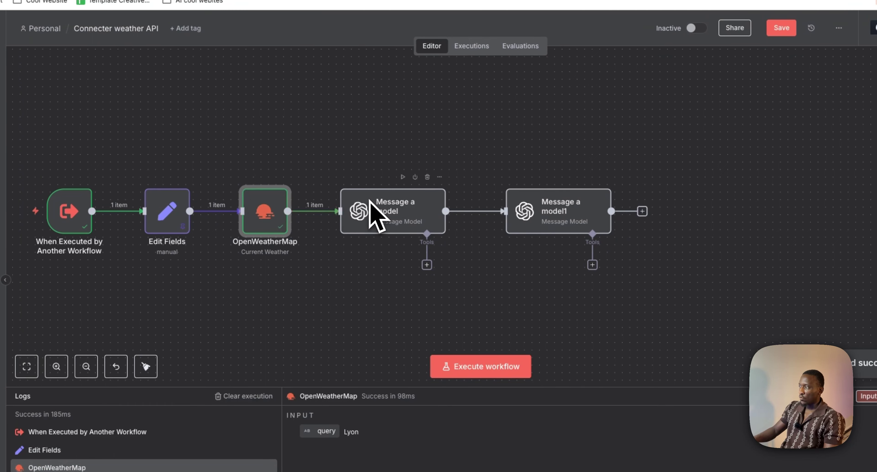
left_click(405, 192)
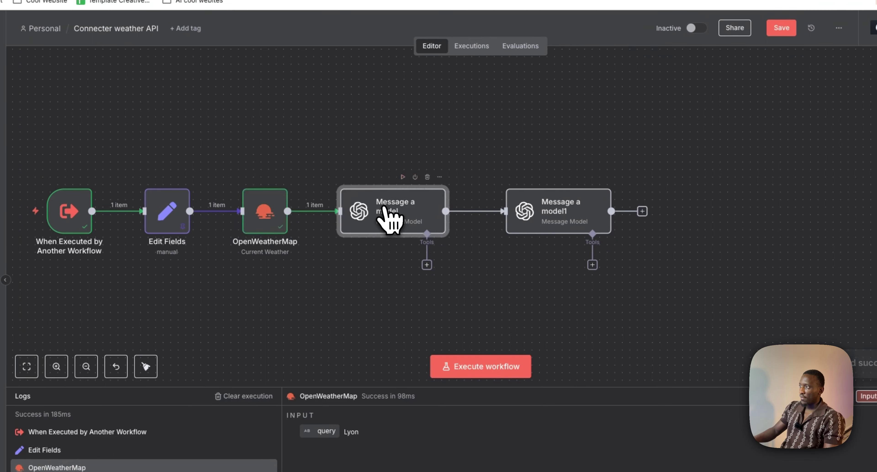
left_click(402, 177)
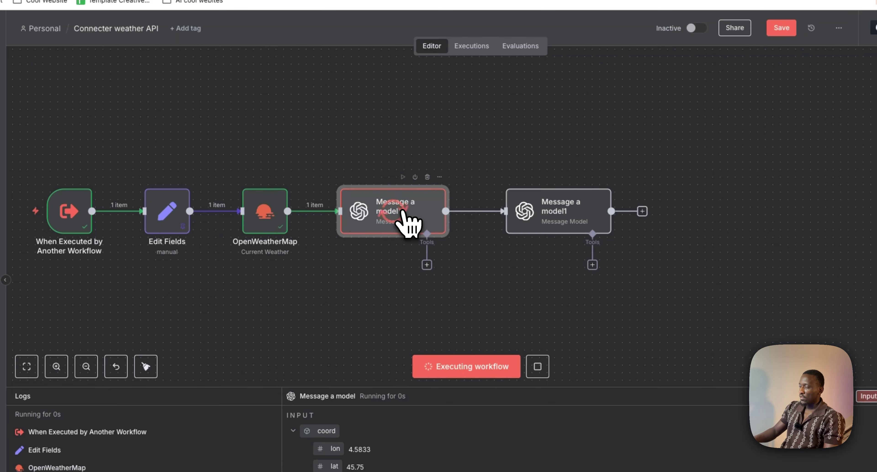
double_click(403, 219)
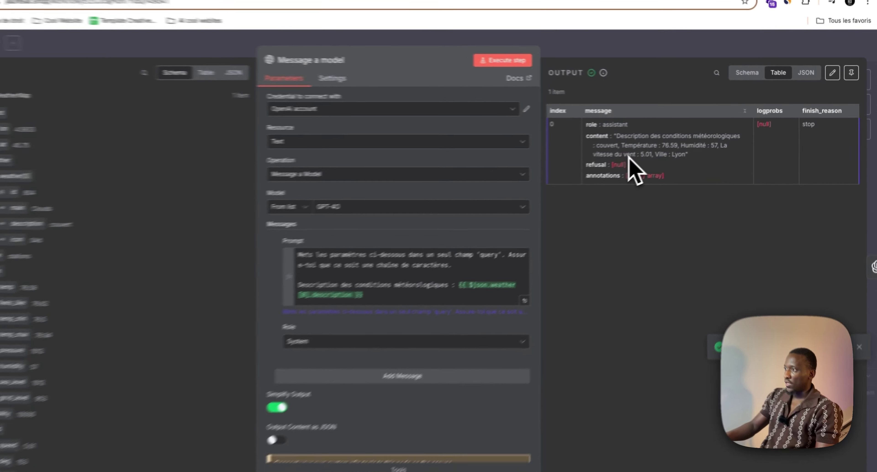
scroll(512, 264, "down", 3)
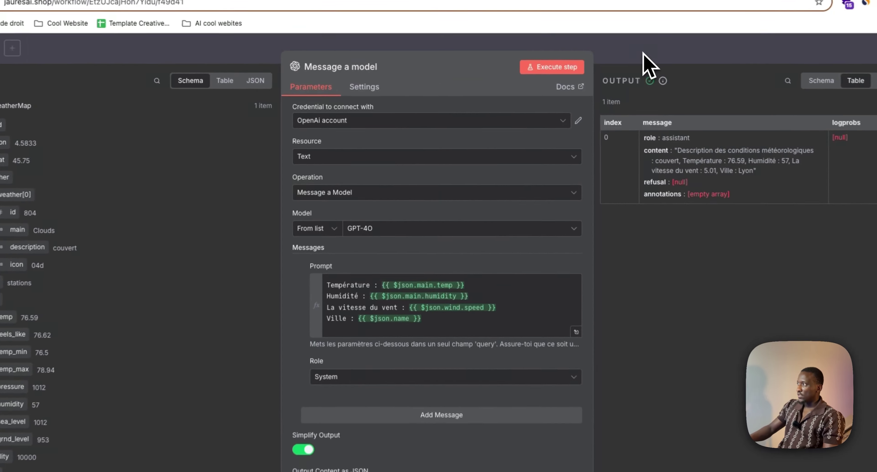
key("Escape")
- Open the second Message a model node and examine the message content it receives from the first model
double_click(572, 247)
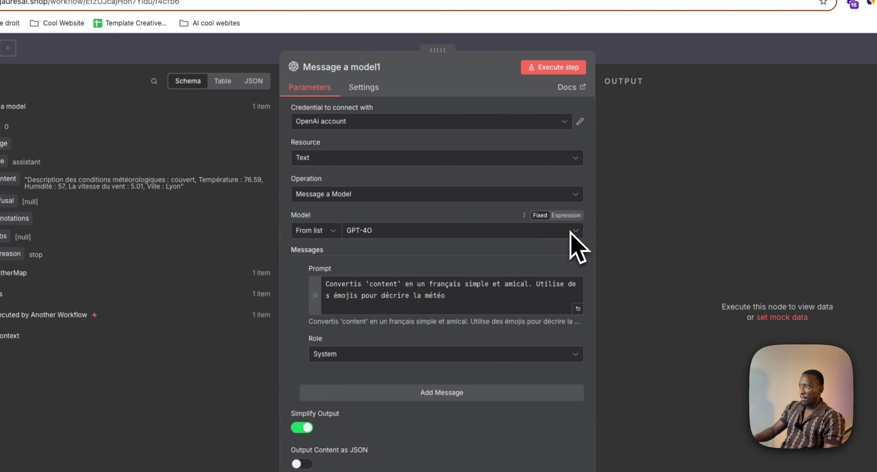
scroll(405, 217, "down", 2)
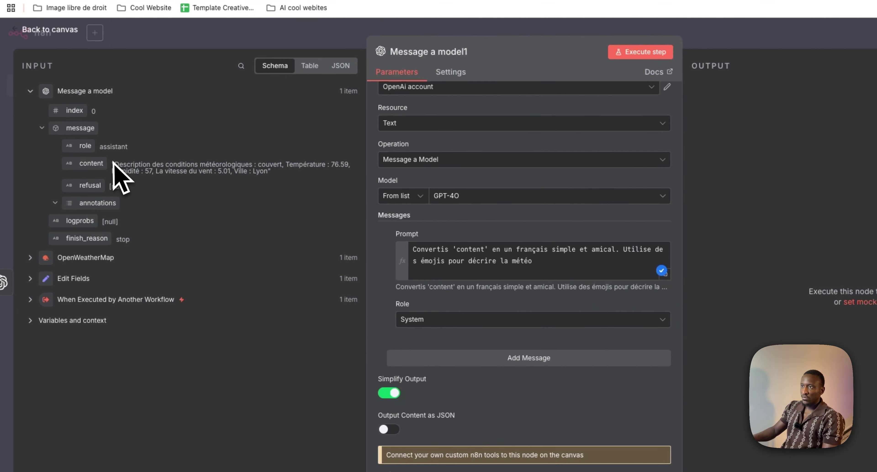
left_click_drag(92, 157, 289, 188)
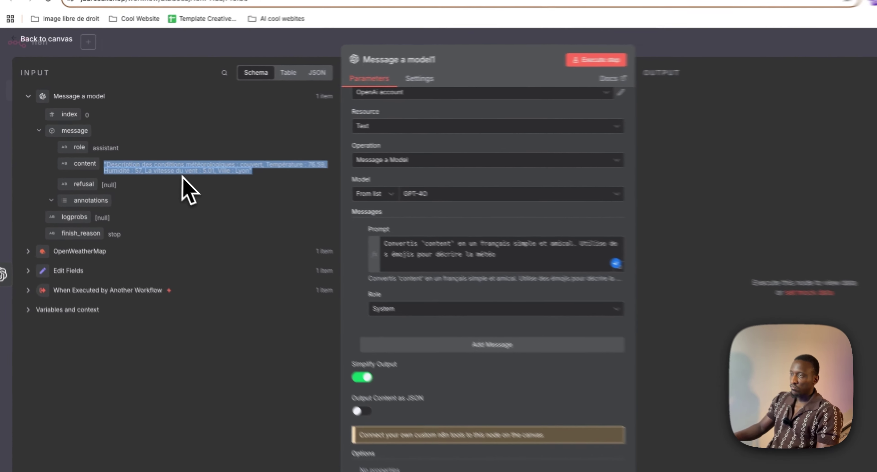
left_click(162, 166)
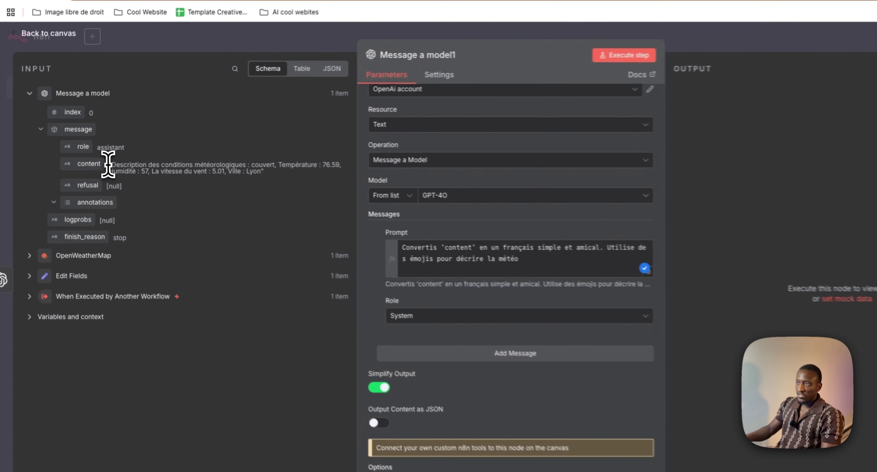
left_click_drag(96, 156, 233, 167)
left_click(285, 179)
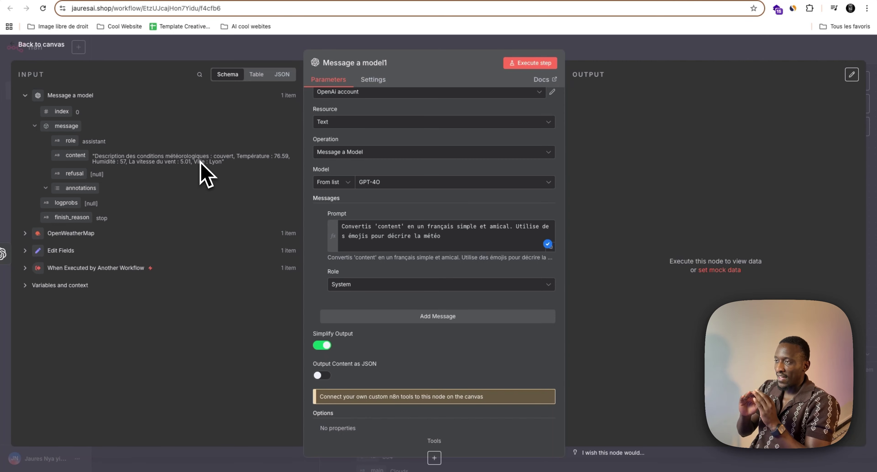
- Add a second message with the User role and map the first model's message.content as its prompt
scroll(342, 255, "down", 2)
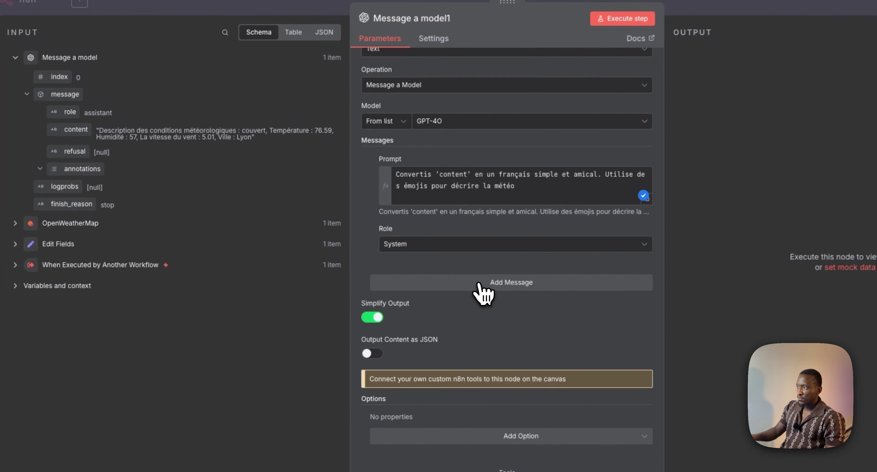
left_click(479, 284)
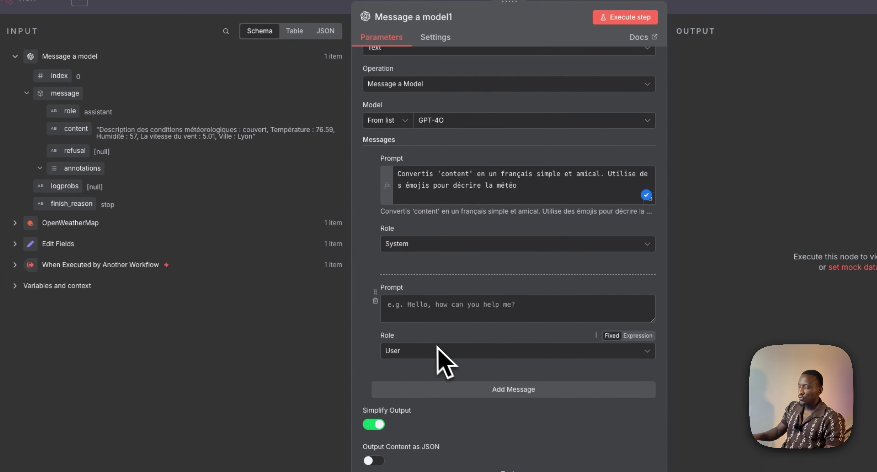
left_click_drag(76, 128, 419, 299)
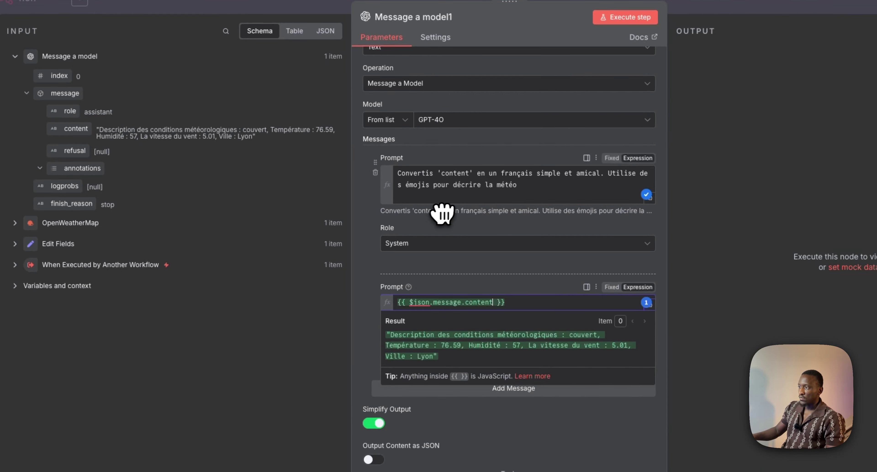
left_click(379, 269)
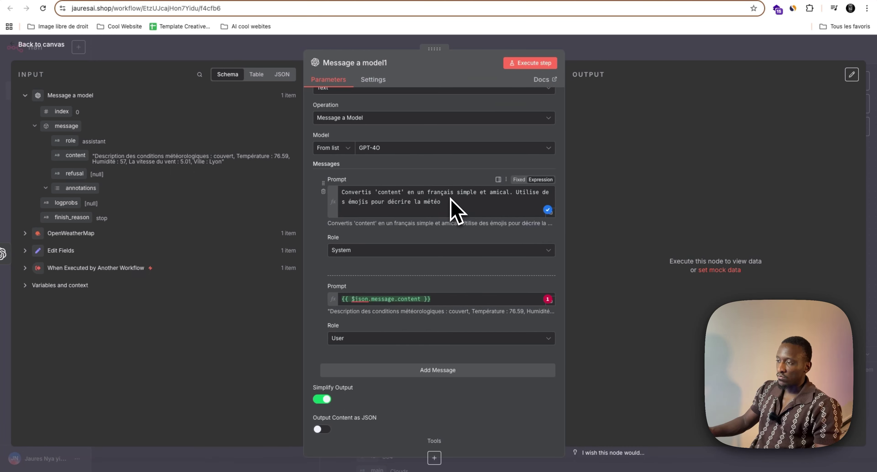
- Execute the second Message a model node, review the friendly French weather message it outputs, and return to the canvas
left_click(532, 66)
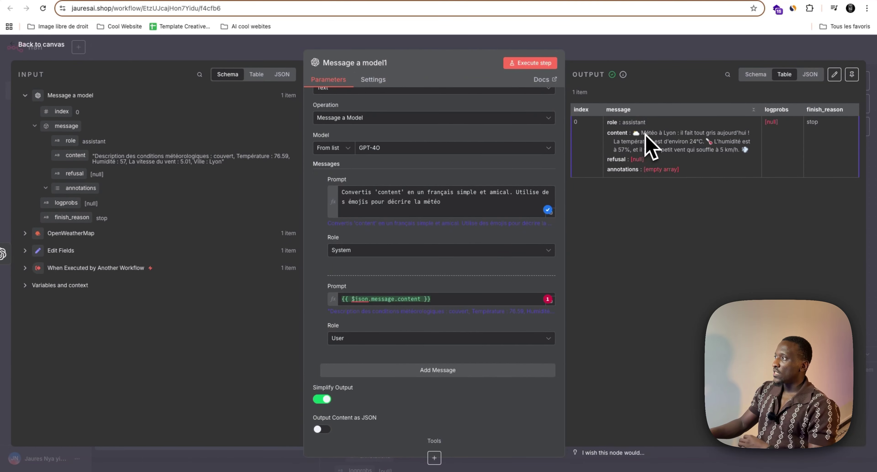
left_click_drag(645, 133, 680, 132)
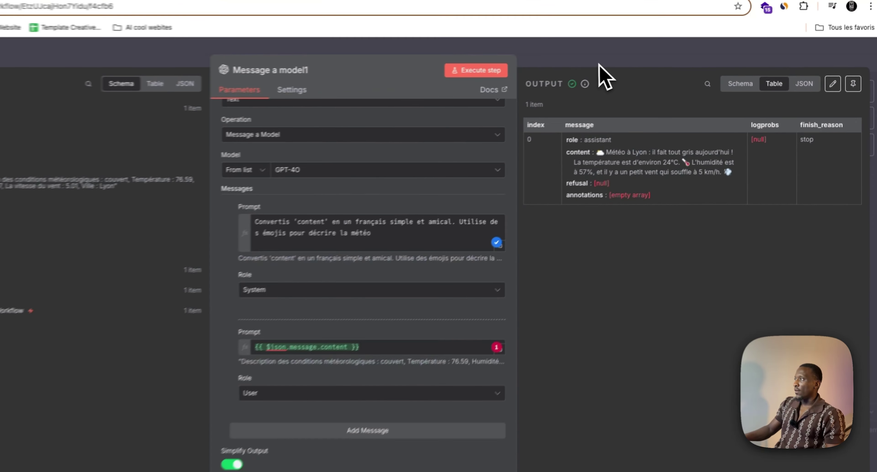
left_click(635, 55)
scroll(603, 191, "right", 2)
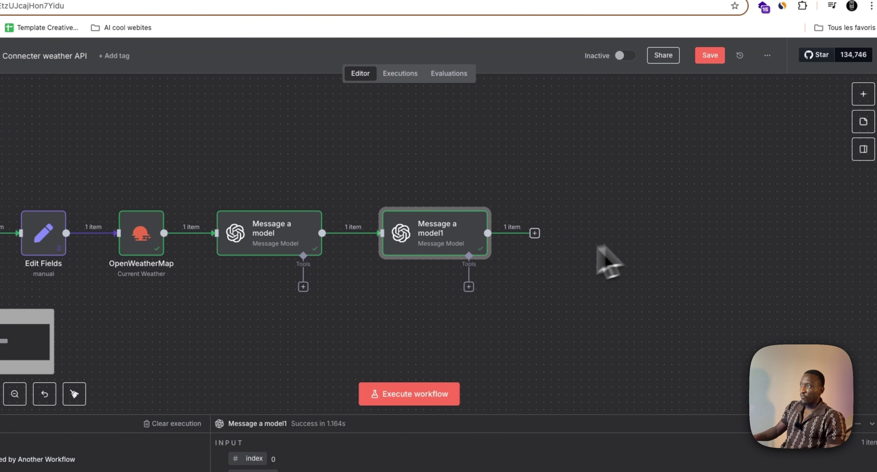
- Add an Edit Fields (Set) node after the second Message a model node
left_click(534, 233)
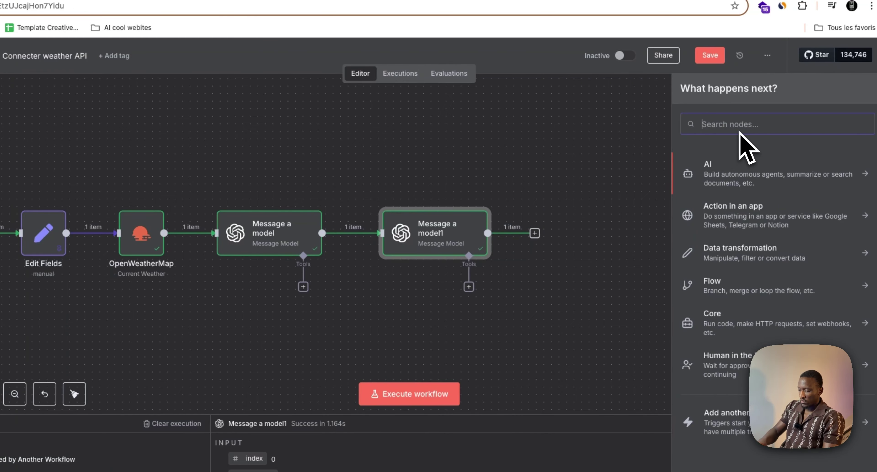
type("ste")
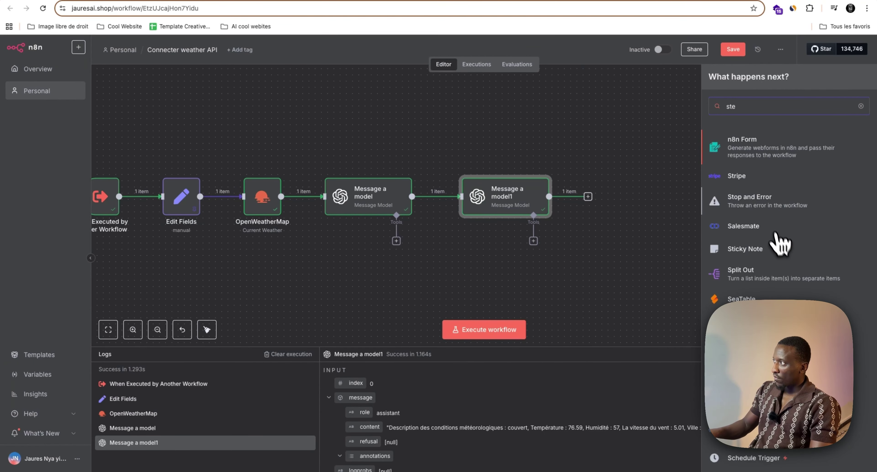
key("BackSpace")
key("BackSpace")
type("et")
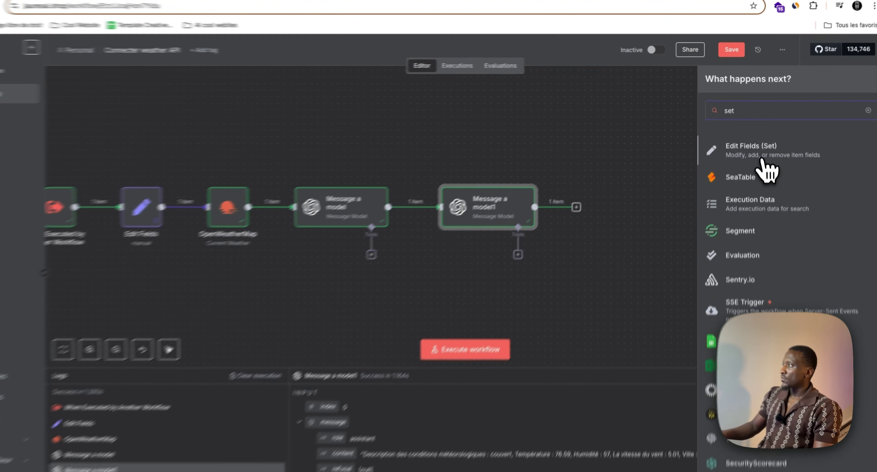
left_click(762, 159)
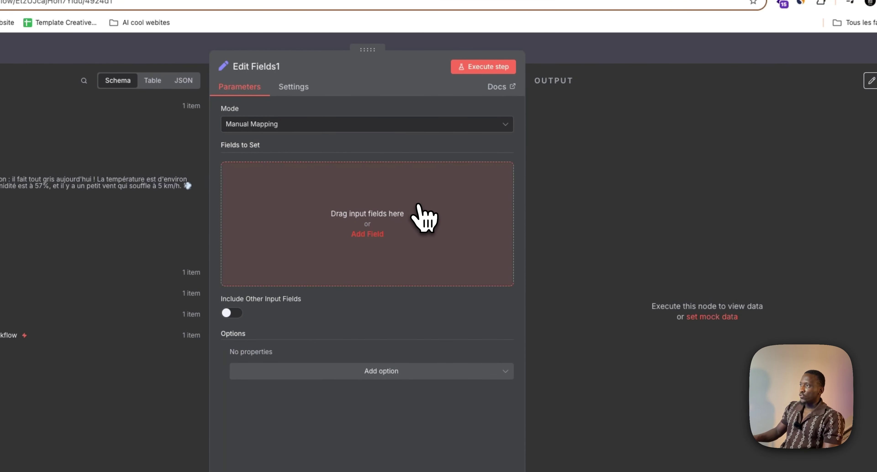
- Add a string field named "Réponse" to the new Edit Fields node and map the second model's message.content as its value
left_click(418, 206)
left_click(338, 180)
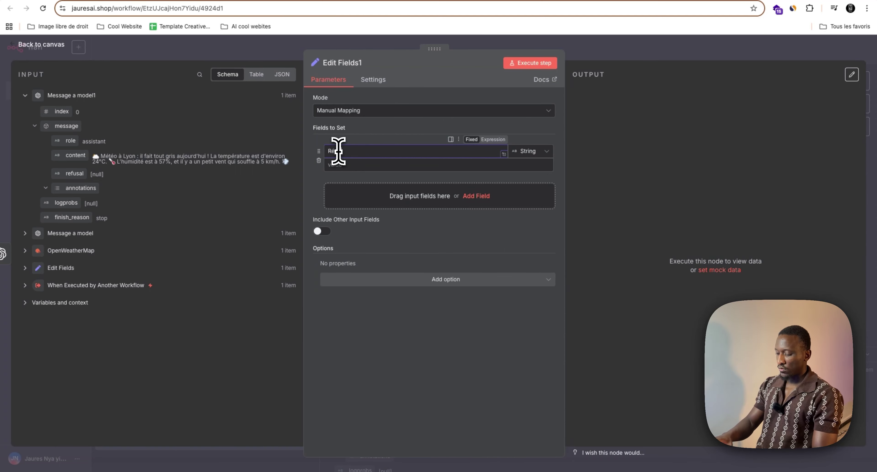
type("e")
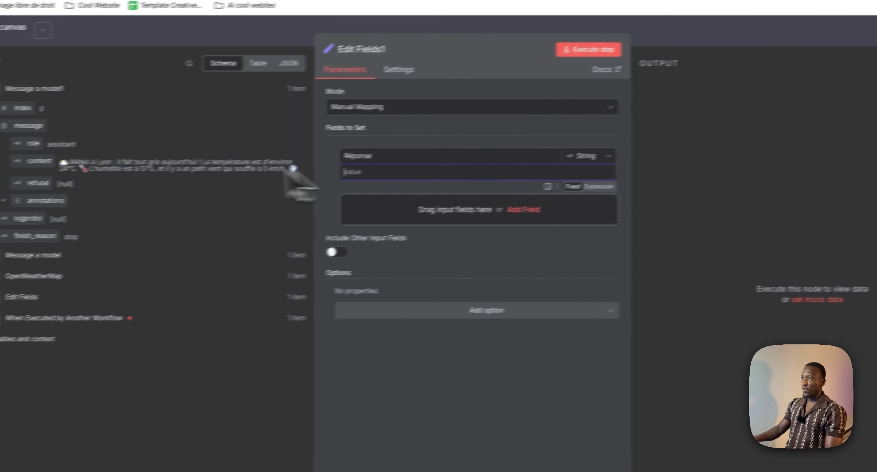
left_click_drag(84, 159, 391, 165)
left_click(378, 224)
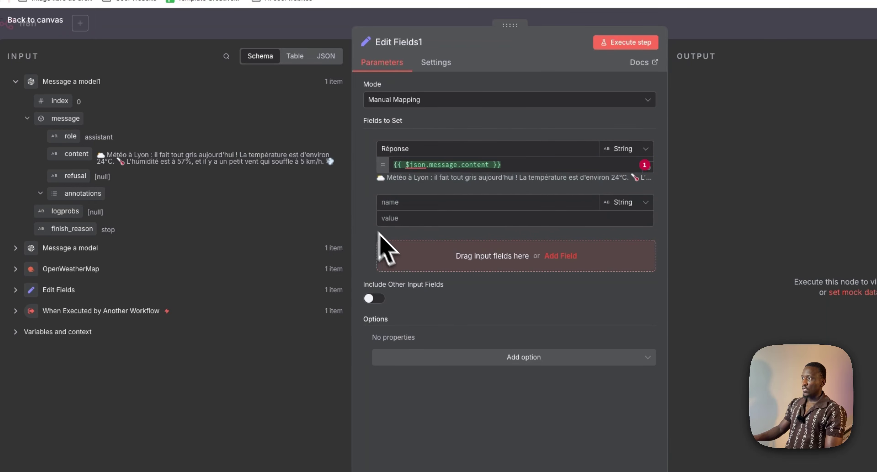
left_click(370, 214)
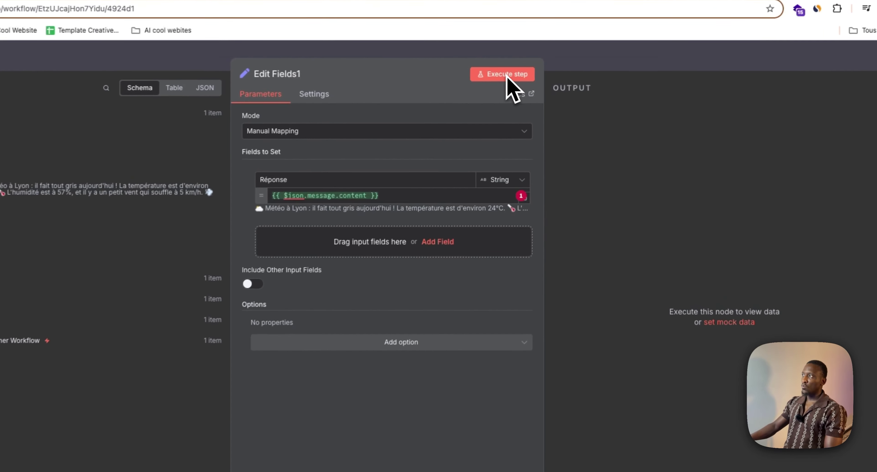
- Execute the final Edit Fields node, return to the canvas, and save the workflow
left_click(533, 67)
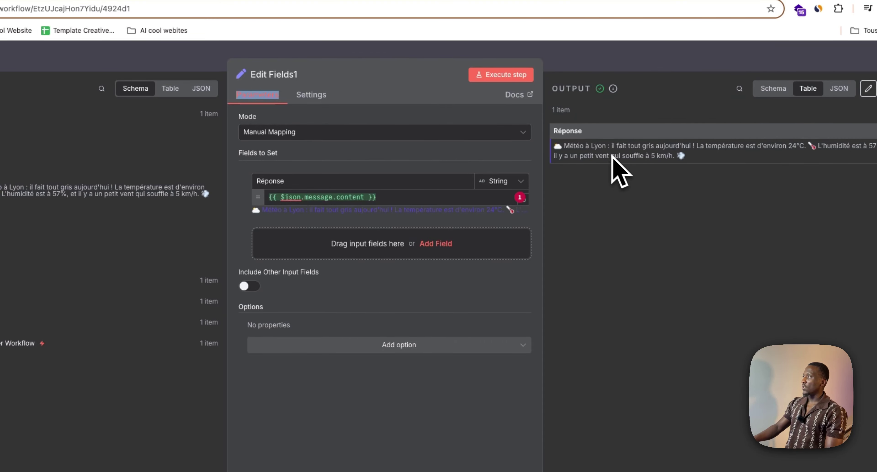
left_click(468, 50)
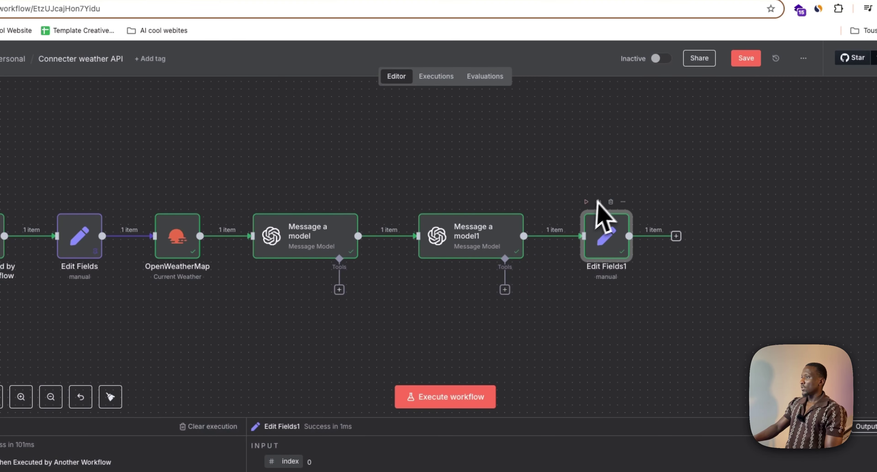
left_click(746, 59)
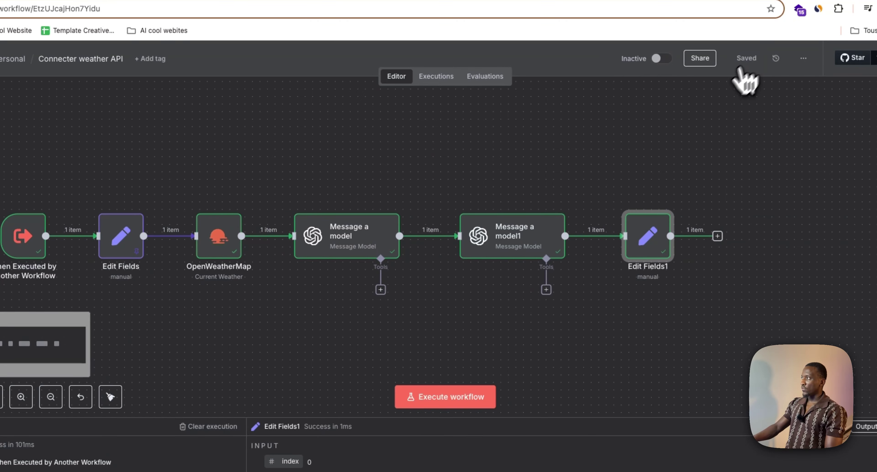
- Look over the node chain and review the first Message a model node's full prompt, including its mapped weather parameters
scroll(478, 246, "left", 2)
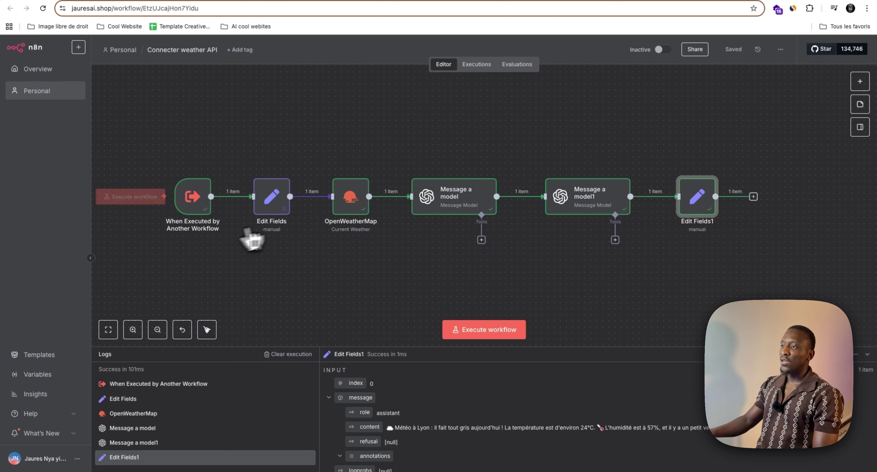
scroll(513, 215, "down", 2)
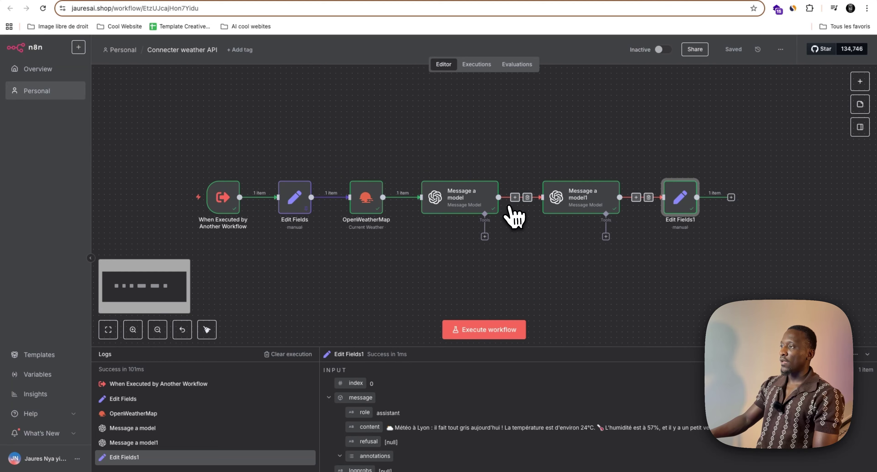
scroll(513, 215, "right", 2)
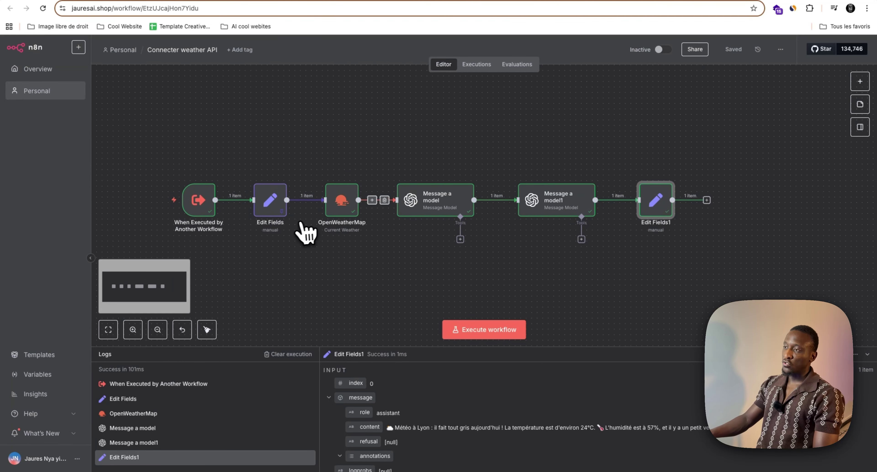
scroll(290, 235, "up", 1)
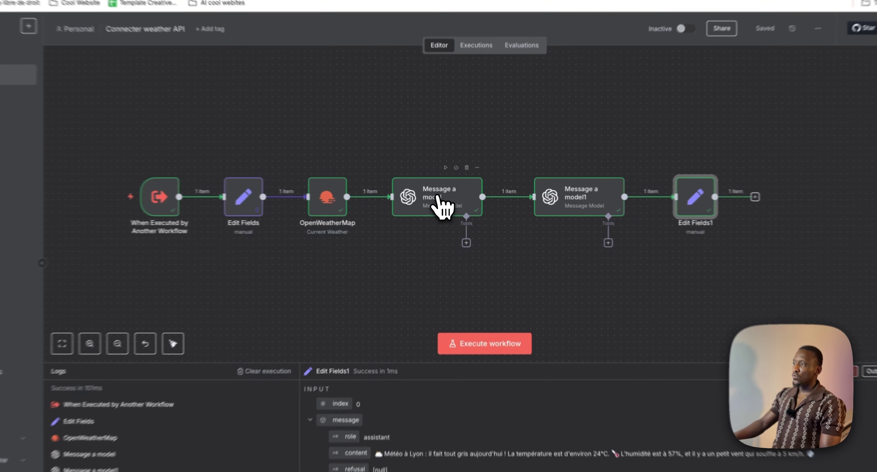
double_click(442, 201)
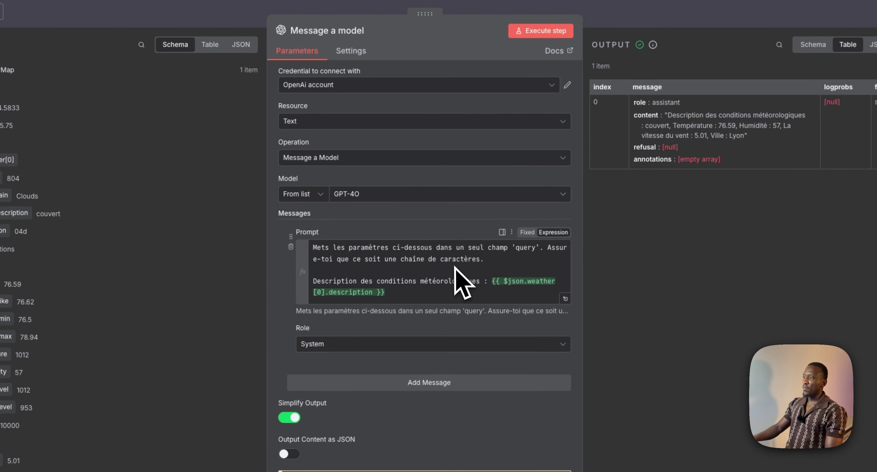
scroll(469, 264, "down", 2)
scroll(469, 263, "up", 2)
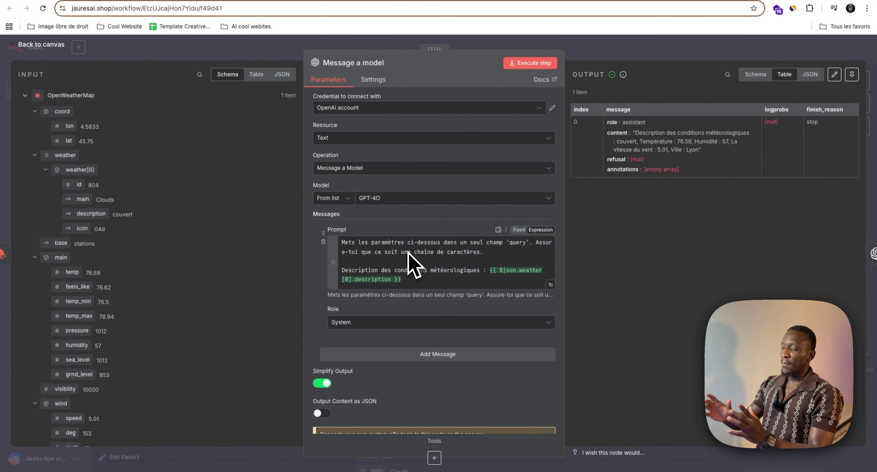
scroll(408, 259, "down", 2)
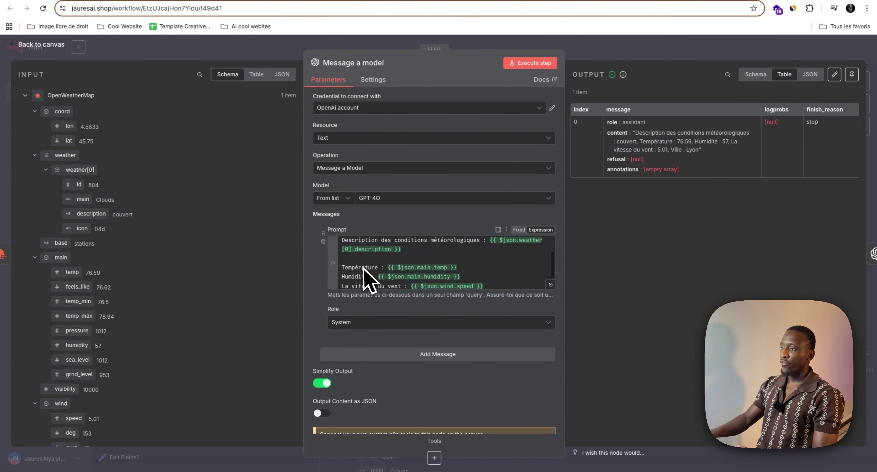
scroll(364, 272, "down", 2)
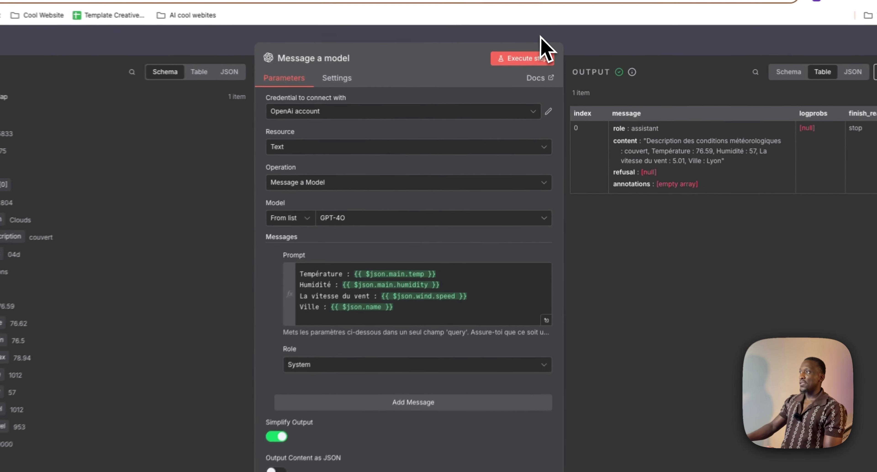
left_click(544, 44)
- Review the System and User prompts of the second Message a model node, and return to the canvas
left_click(573, 192)
double_click(579, 226)
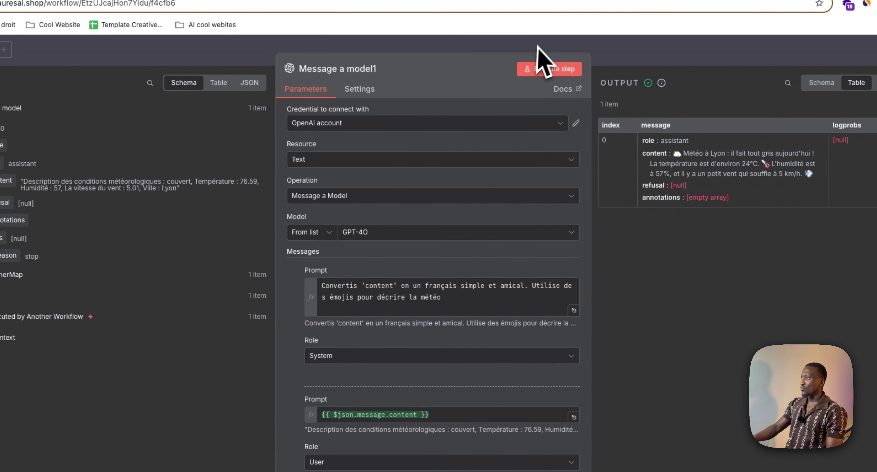
left_click(537, 47)
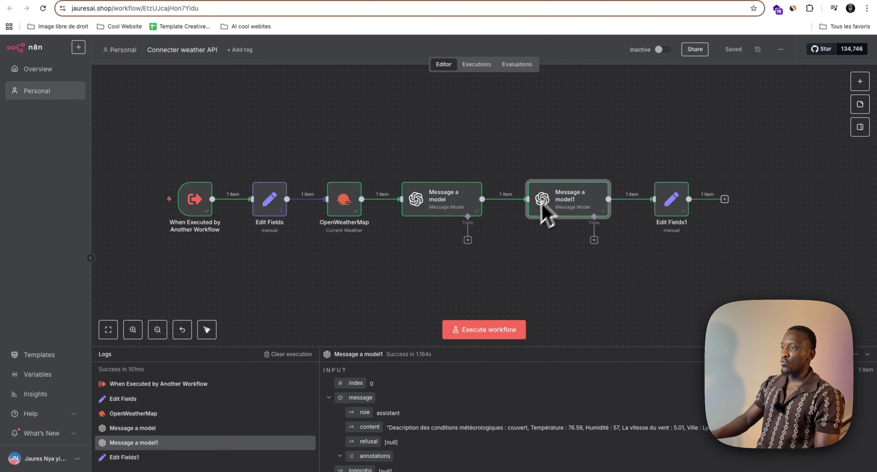
- Open the OpenWeatherMap node and start creating a new OpenWeatherMap API credential
mouse_move(514, 202)
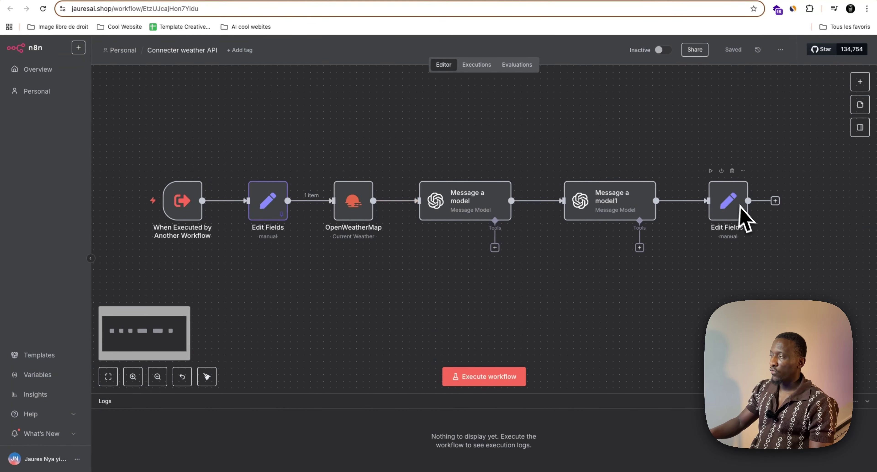
scroll(745, 213, "right", 1)
scroll(742, 213, "left", 1)
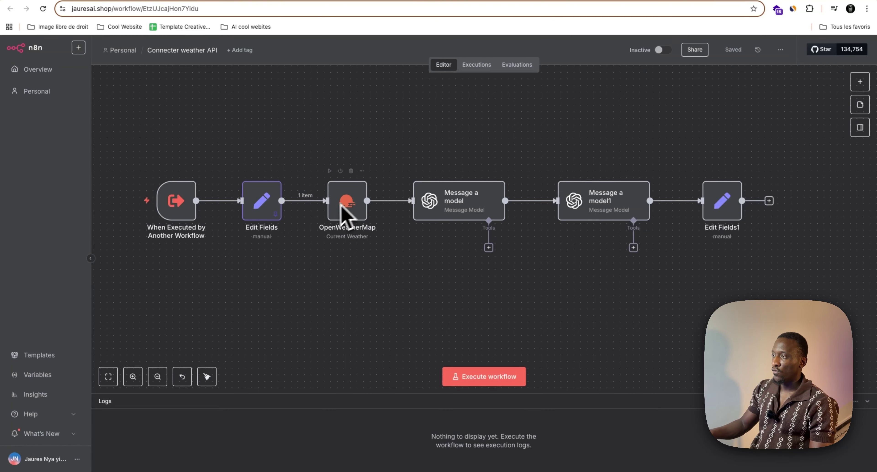
double_click(343, 204)
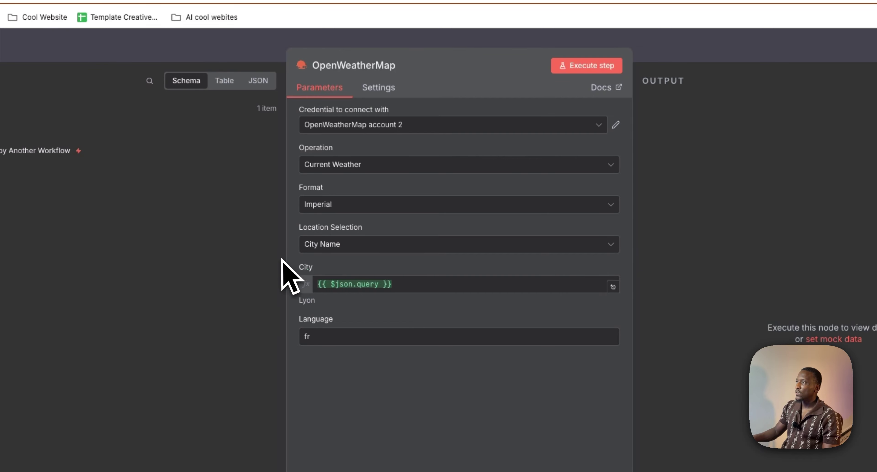
left_click(577, 126)
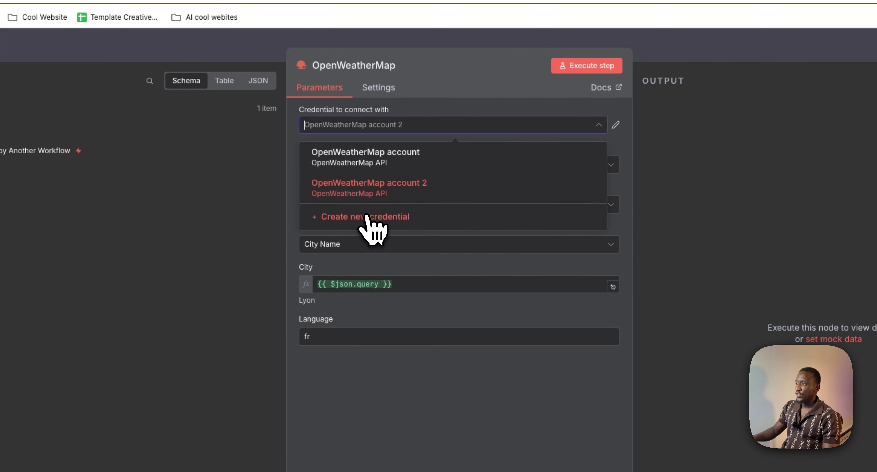
left_click(376, 221)
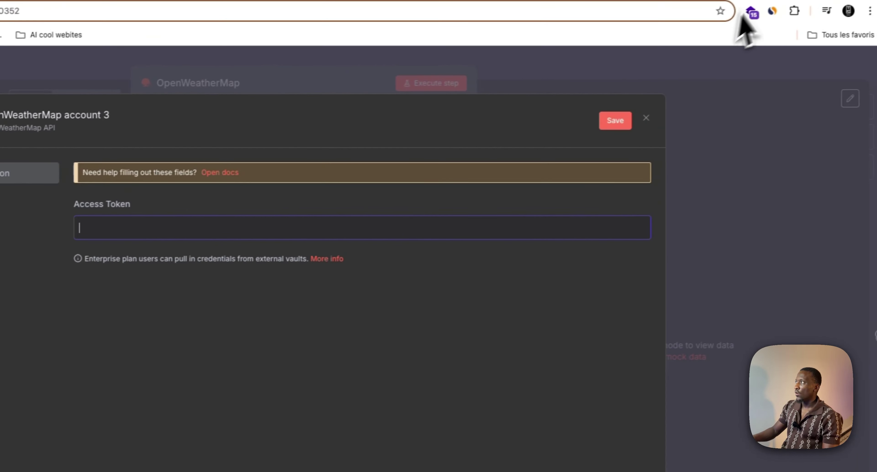
- Search Google for "open weather map api" in a new browser tab
left_click(820, 0)
type("n weathe")
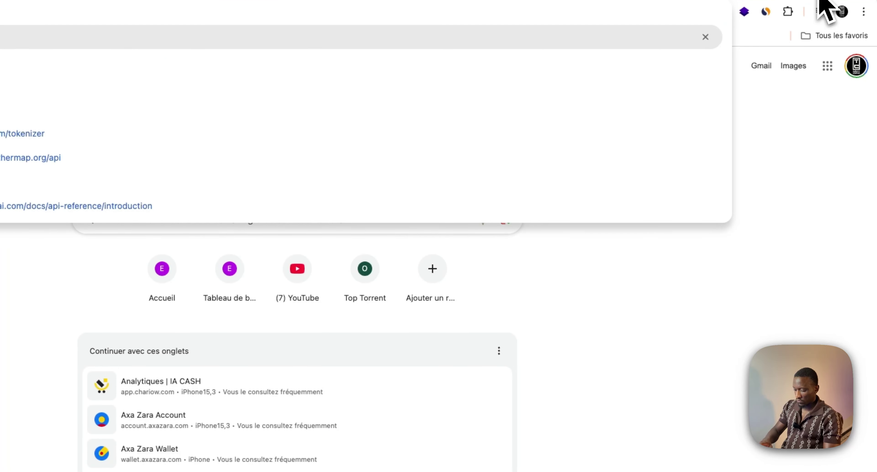
type("r")
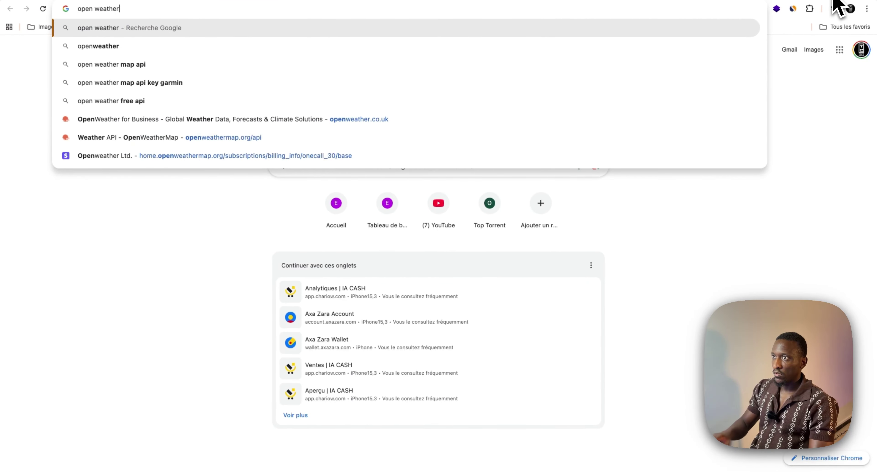
key("Down")
key("Down")
key("Return")
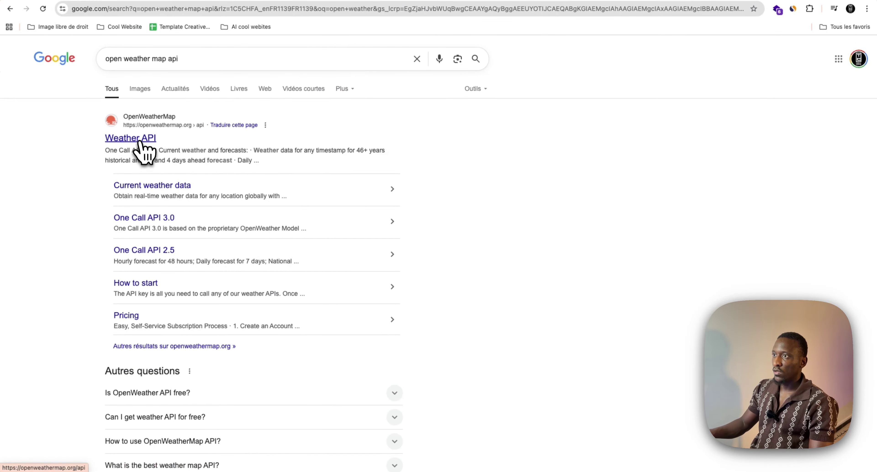
- Open the OpenWeatherMap Weather API search result and check the options in the site's account menu
left_click(141, 137)
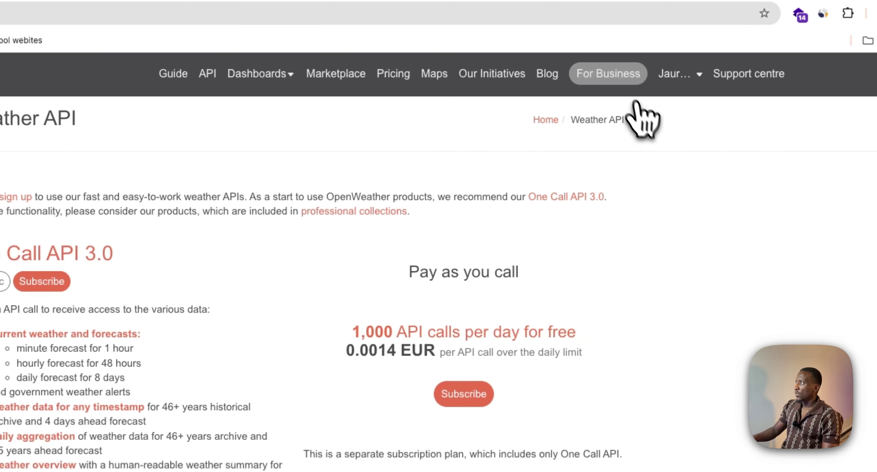
left_click(689, 75)
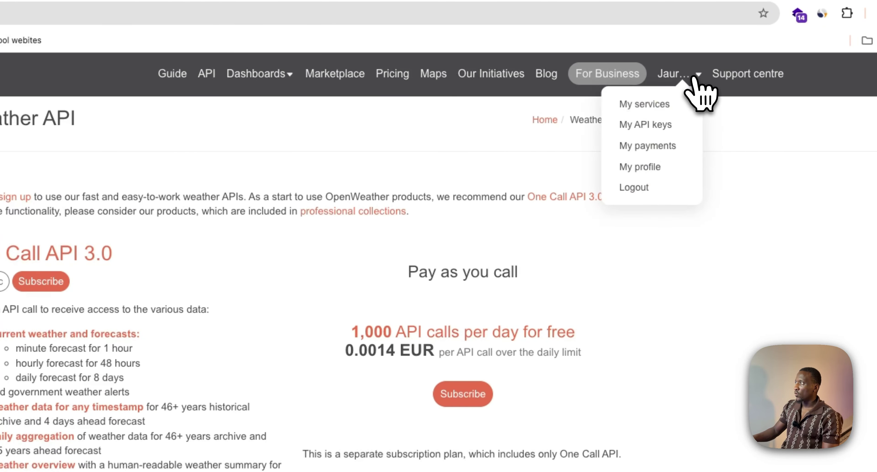
left_click(689, 76)
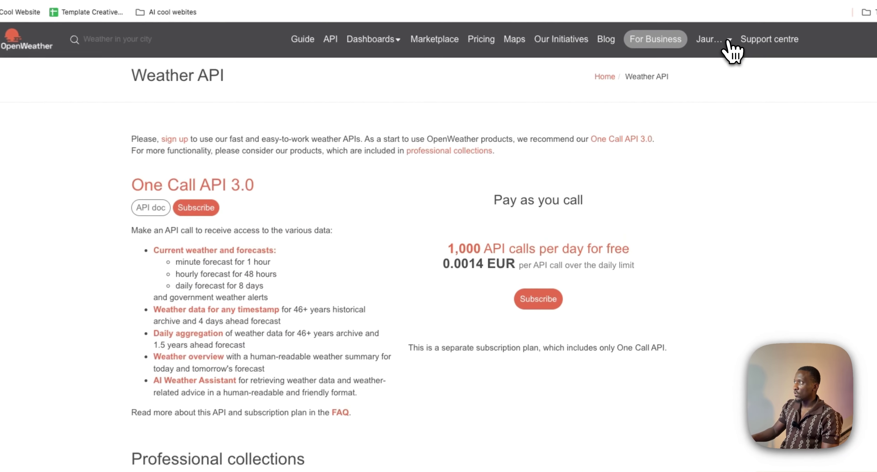
- Open the OpenWeather account's API keys page and generate a new key named "Testyoutube"
left_click(710, 50)
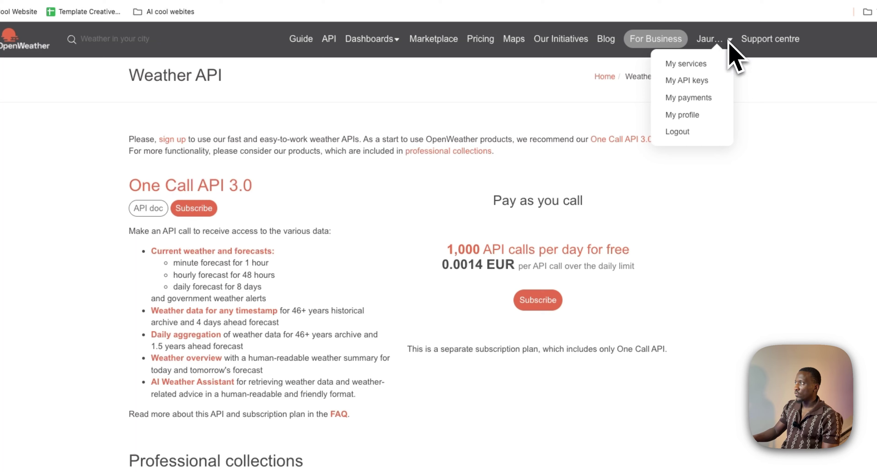
left_click(694, 82)
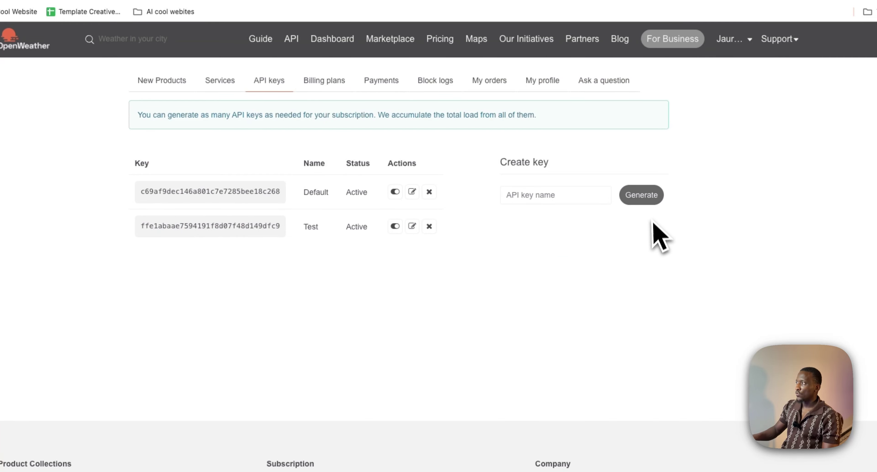
left_click(532, 195)
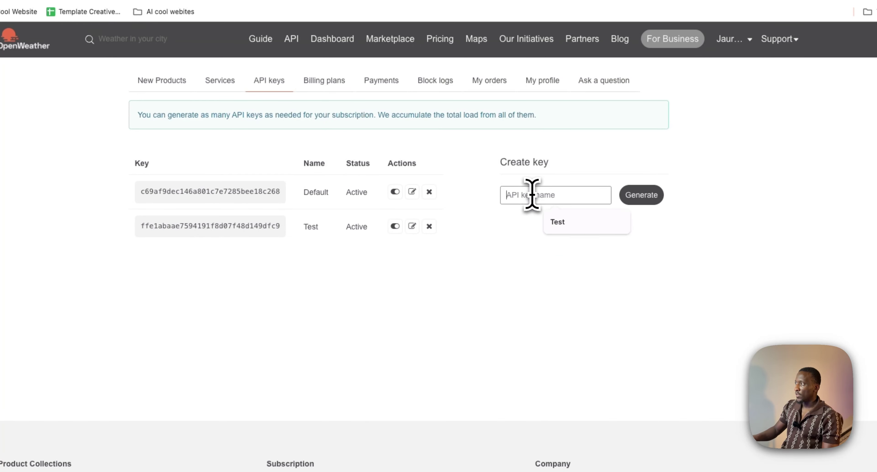
type("Tes")
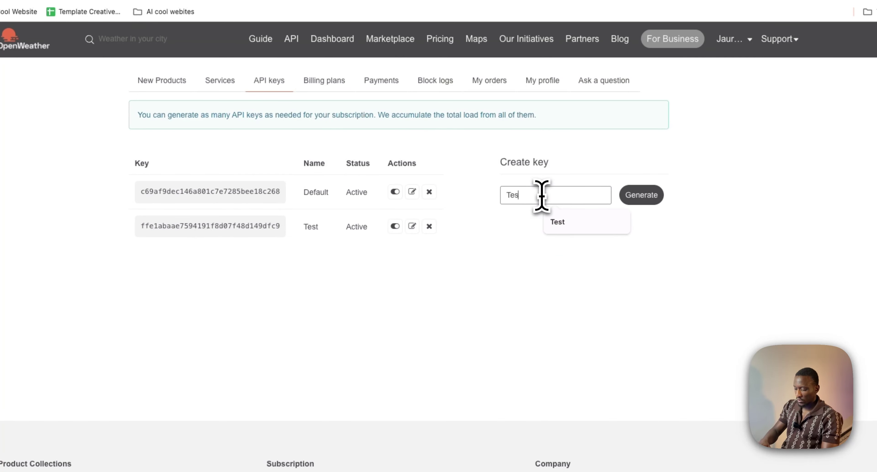
type("tyoutube")
scroll(561, 241, "down", 1)
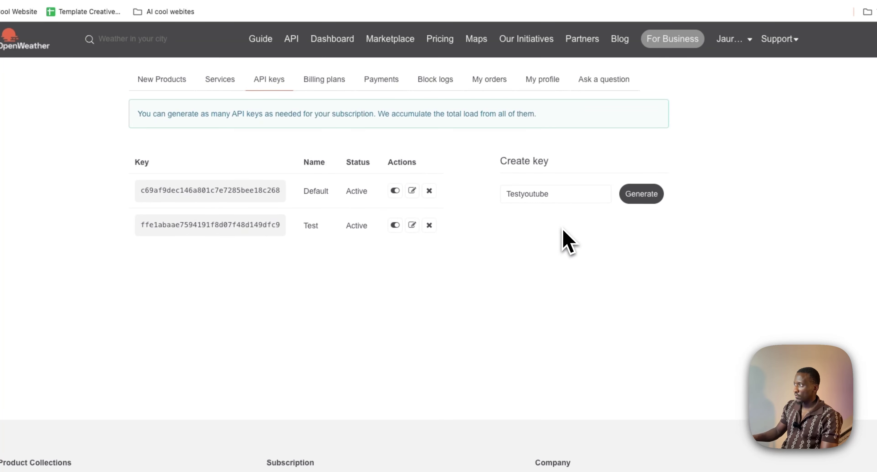
left_click(635, 199)
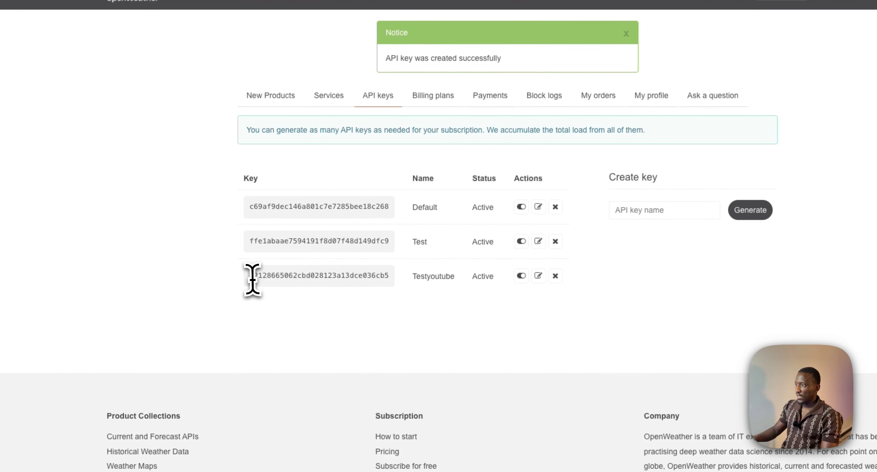
- Copy the Testyoutube API key into the Access Token of the new OpenWeatherMap credential in n8n, save it, and return to the canvas
double_click(265, 277)
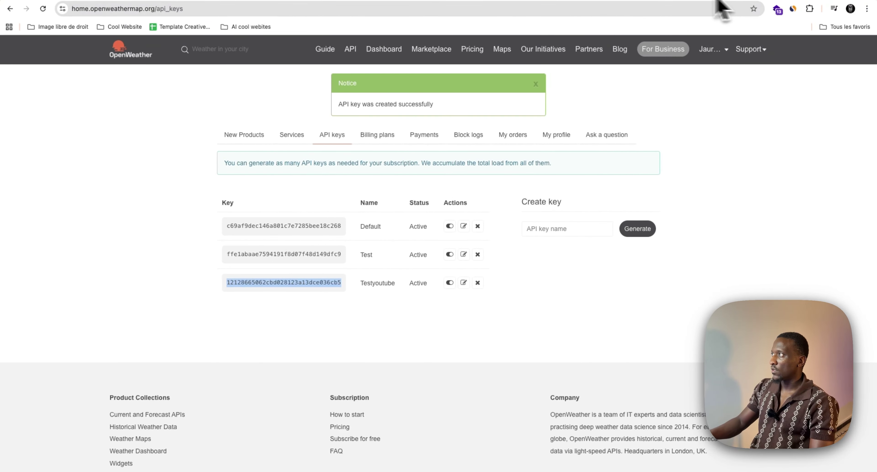
left_click(574, 0)
left_click(286, 169)
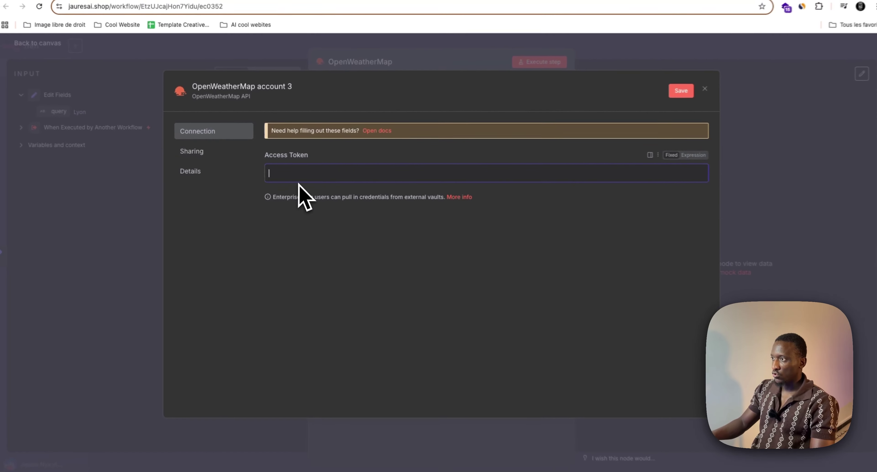
key("ctrl+v")
left_click(673, 93)
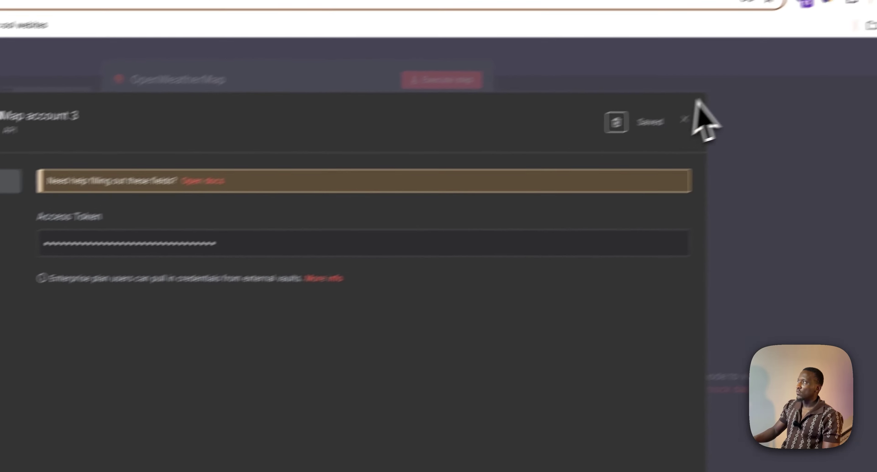
left_click(683, 119)
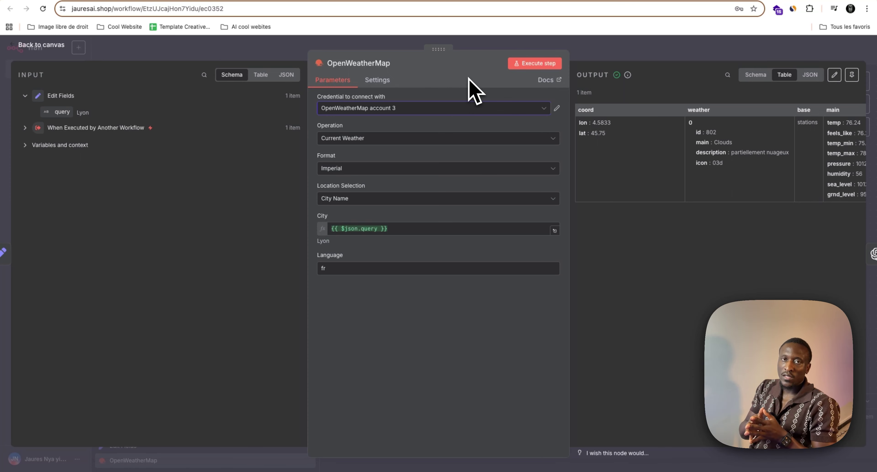
key("Escape")
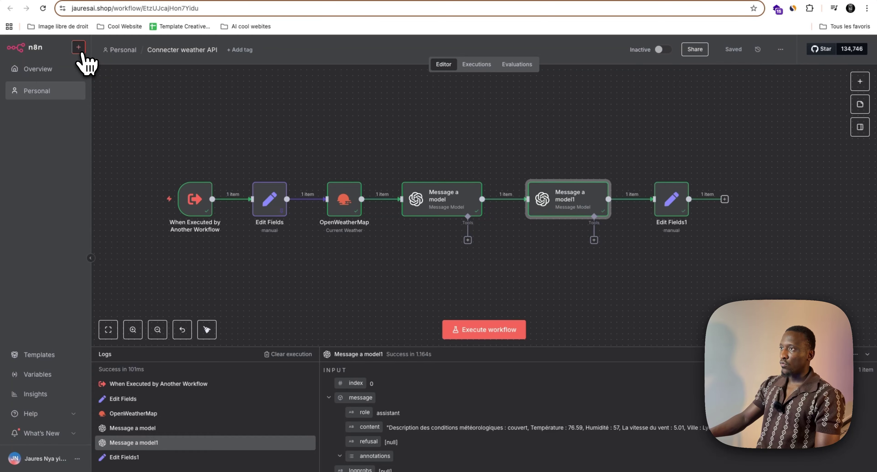
- Create a new workflow that starts with an On chat message trigger, keeping the trigger's default parameters
left_click(80, 50)
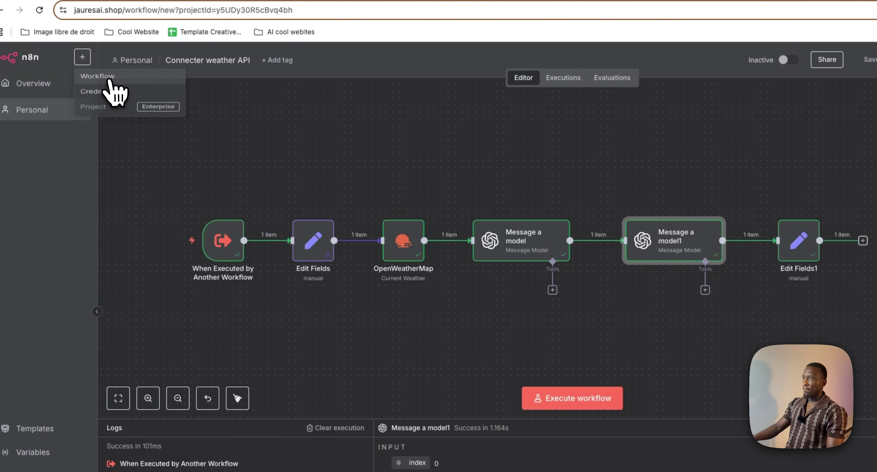
left_click(98, 82)
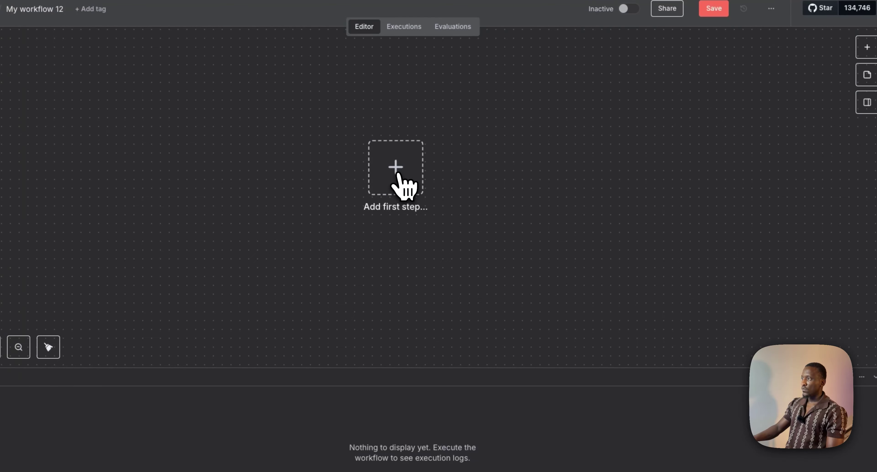
left_click(403, 185)
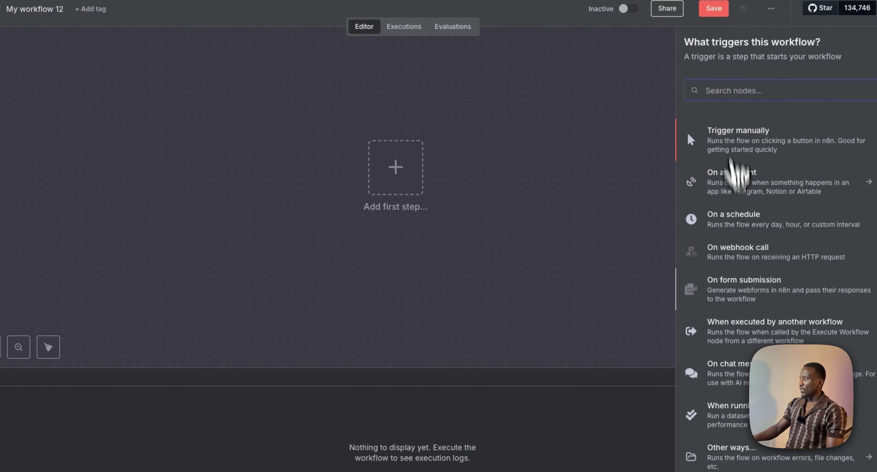
left_click(741, 375)
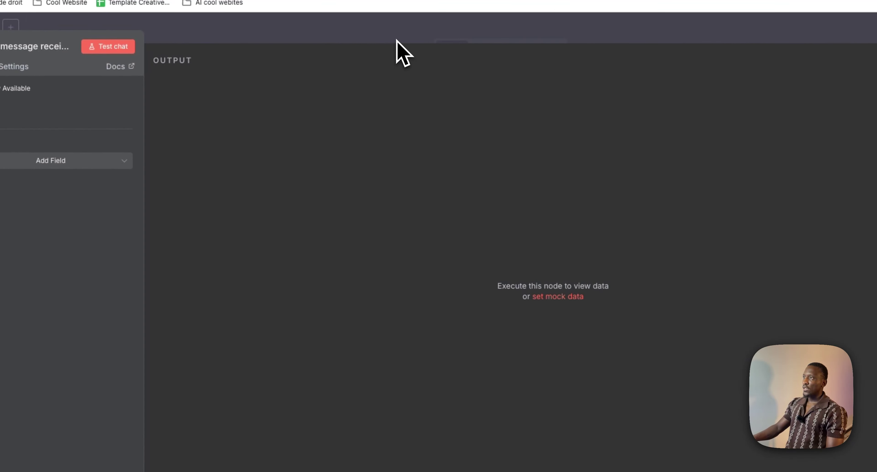
left_click(396, 40)
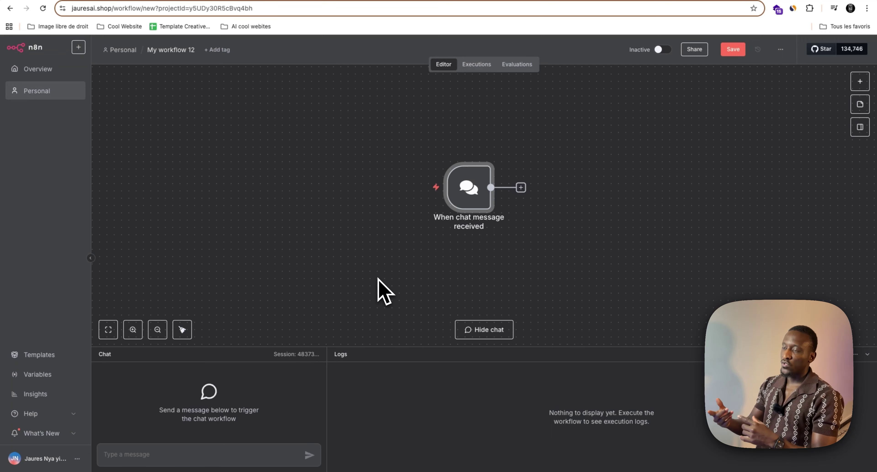
- Add an AI Agent node connected after the When chat message received trigger
scroll(446, 249, "right", 1)
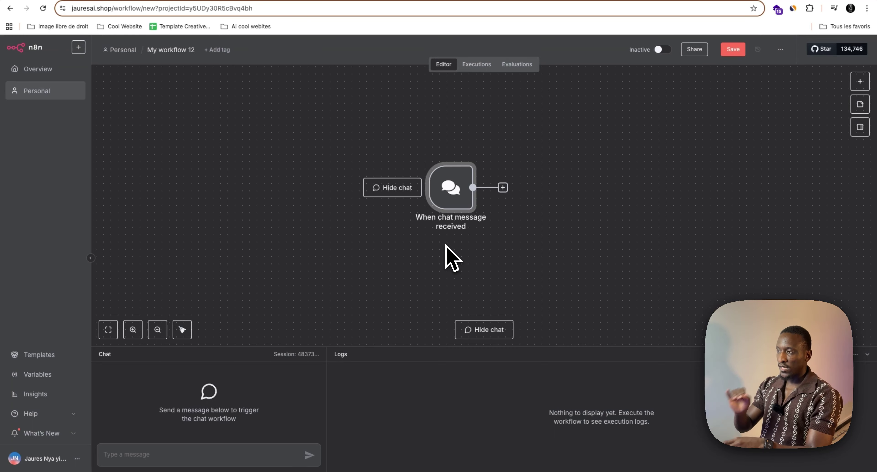
left_click_drag(451, 197, 316, 179)
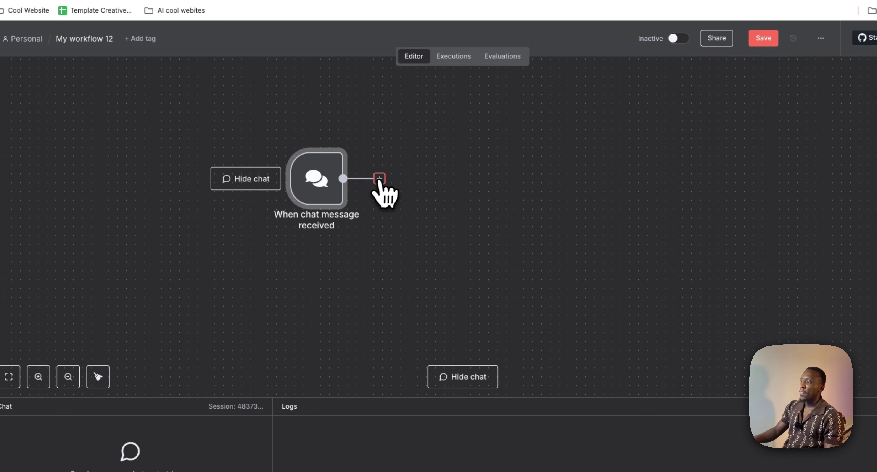
left_click(379, 179)
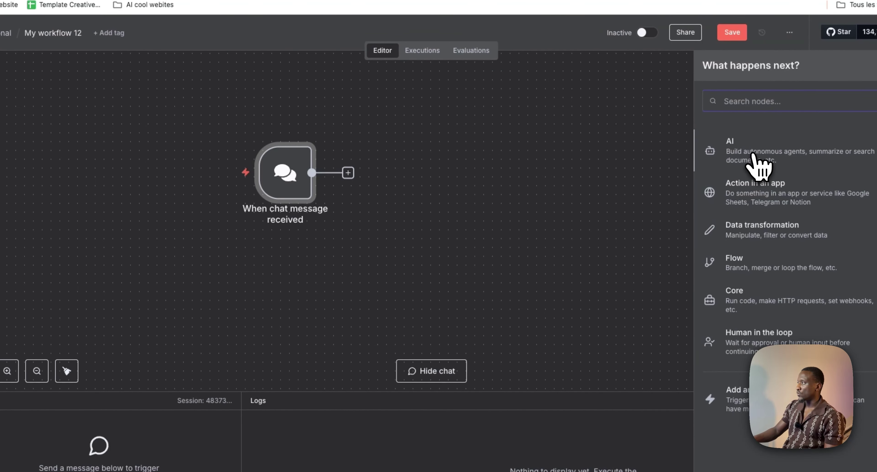
left_click(753, 156)
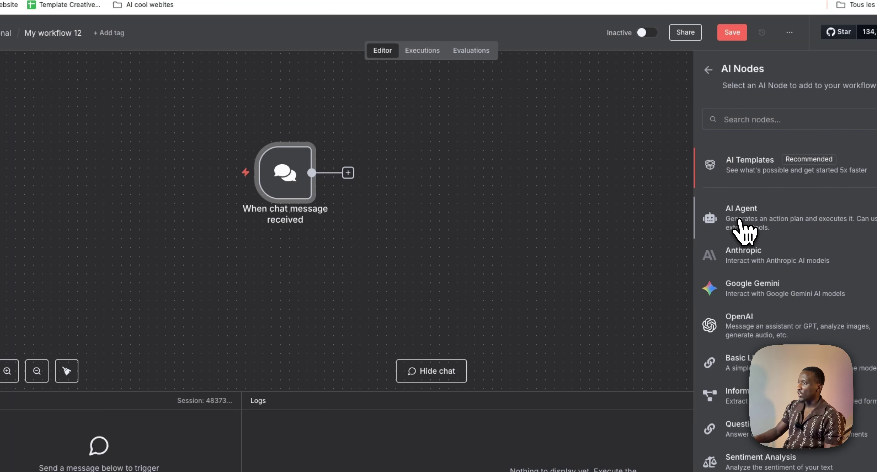
left_click(740, 218)
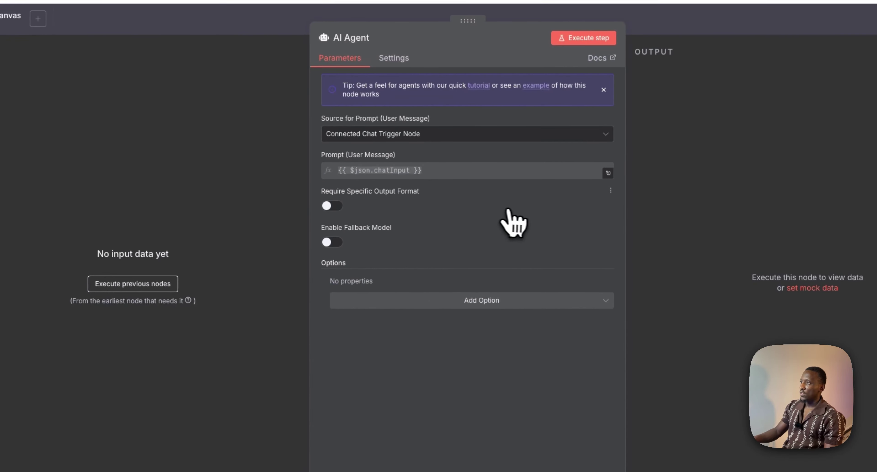
- Enable Require Specific Output Format on the AI Agent and add a System Message option with its default text
left_click(334, 206)
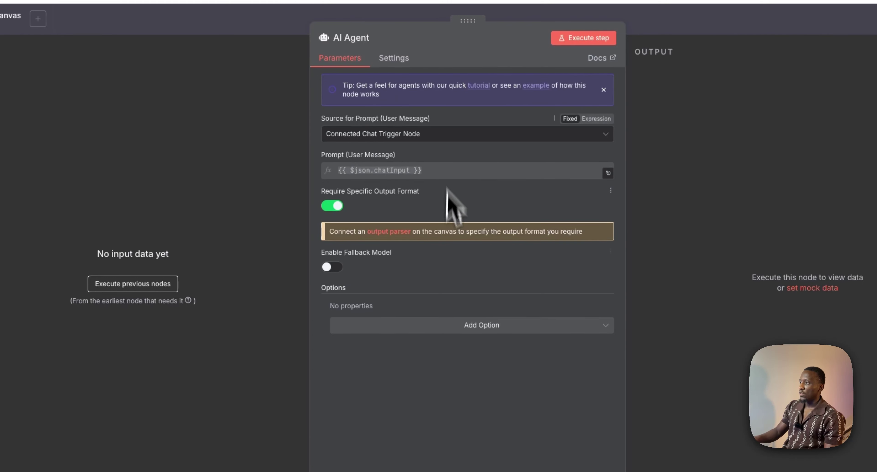
left_click(442, 328)
left_click(415, 356)
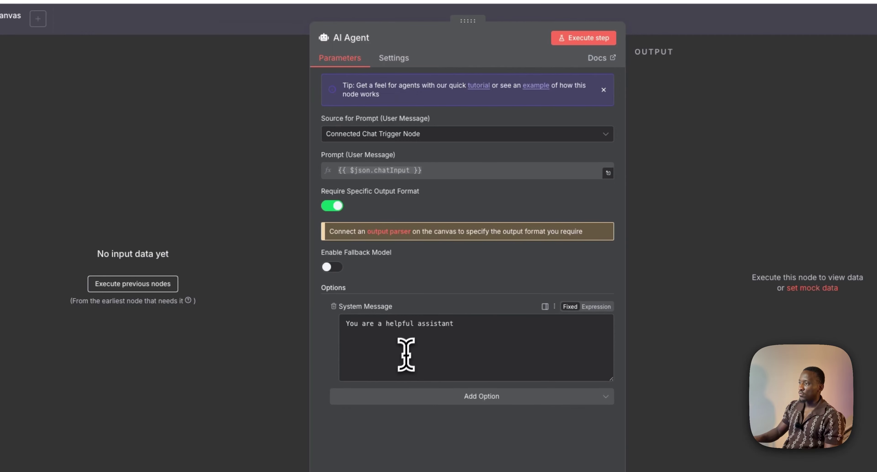
key("ctrl+a")
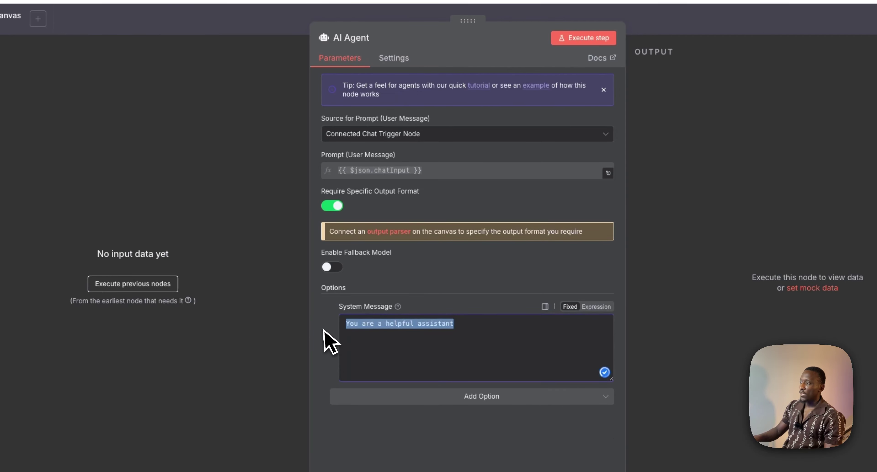
left_click(442, 340)
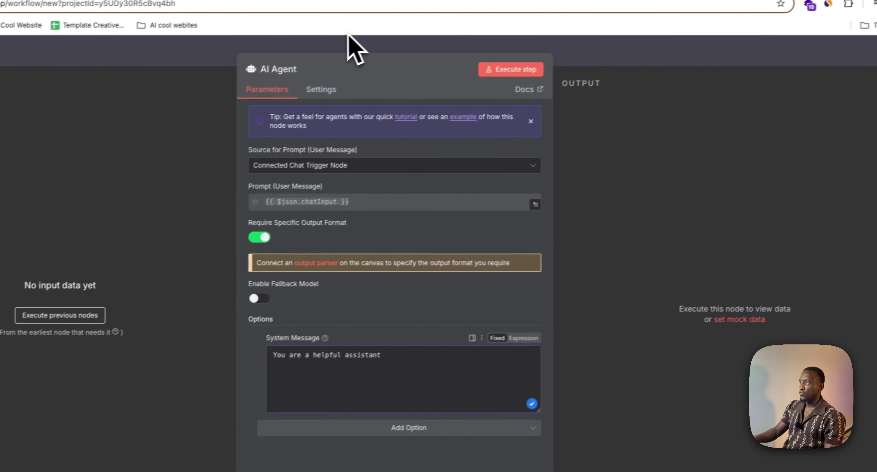
left_click(349, 53)
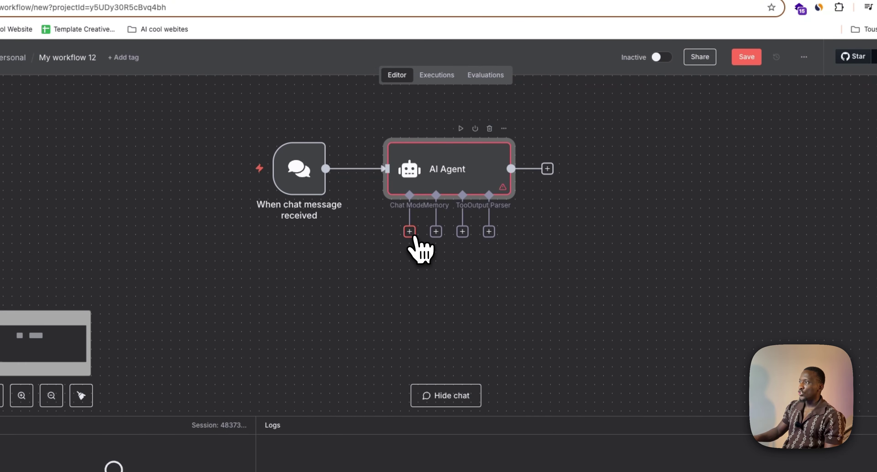
- Attach an OpenAI Chat Model to the AI Agent and set its model to gpt-4o
left_click(410, 232)
scroll(749, 306, "down", 4)
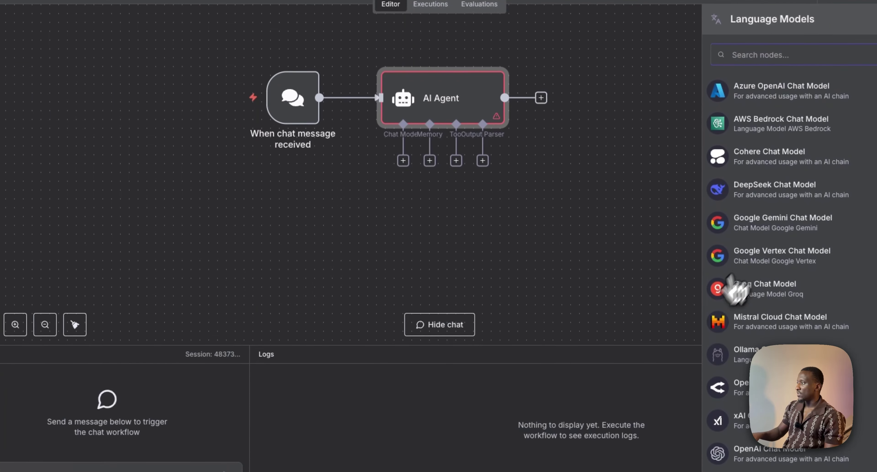
left_click(745, 453)
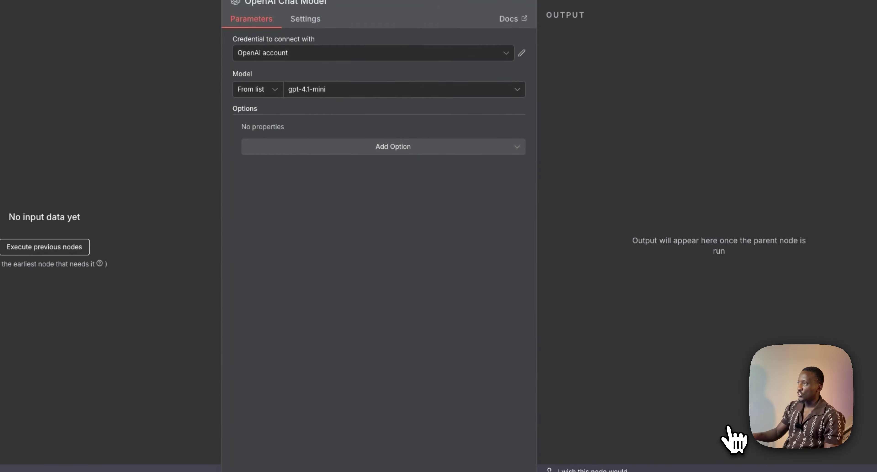
left_click(326, 91)
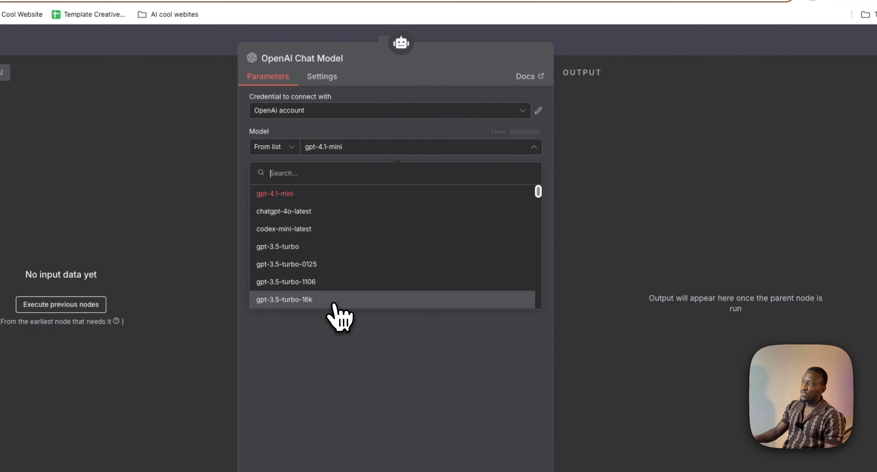
scroll(308, 299, "down", 3)
scroll(295, 280, "down", 3)
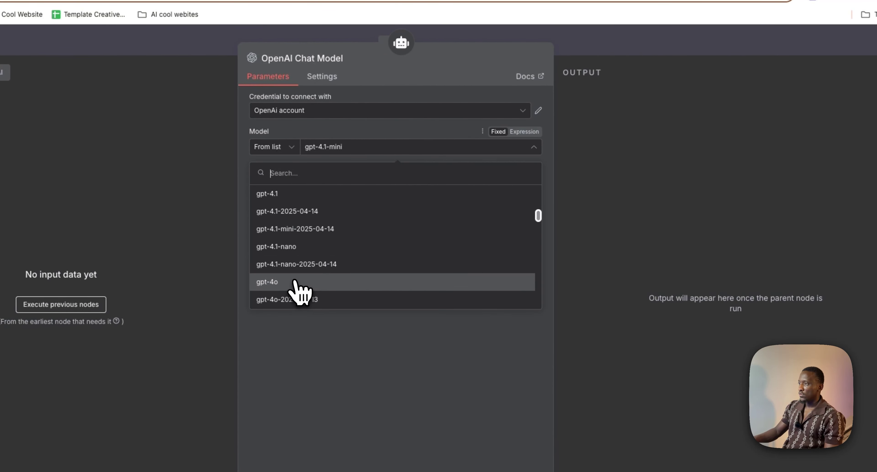
left_click(297, 281)
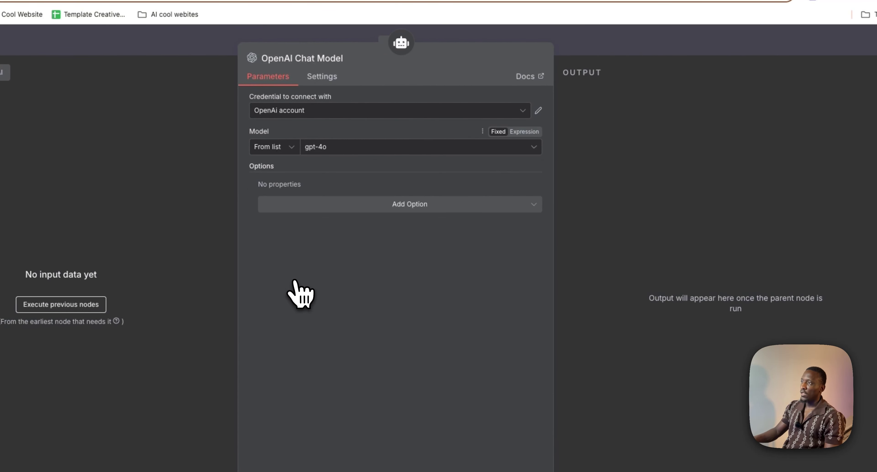
left_click(472, 39)
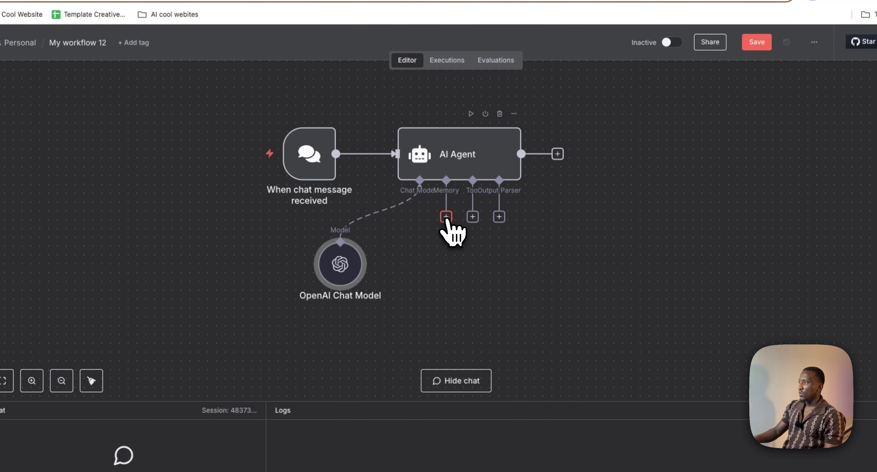
- Attach a Simple Memory node to the AI Agent, keep its default parameters, and rename it Memoire
left_click(446, 216)
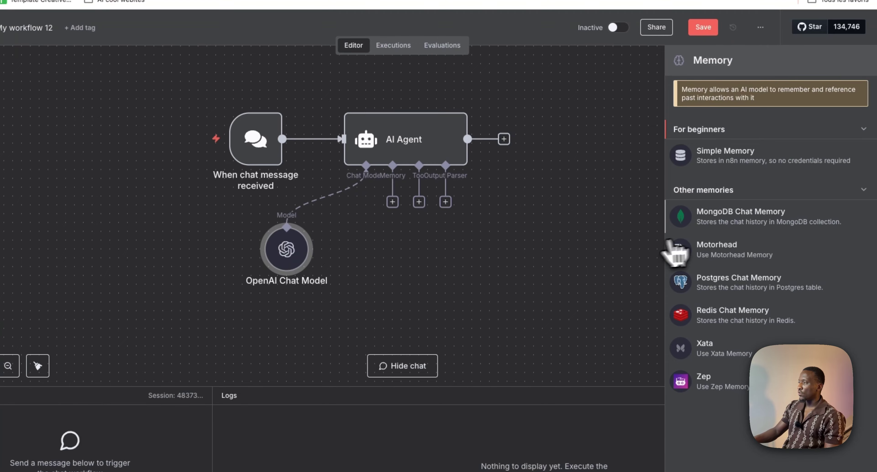
left_click(770, 159)
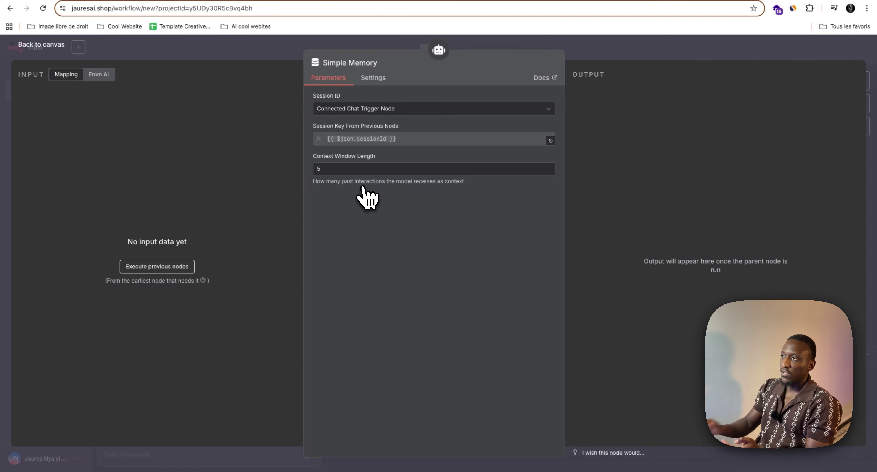
left_click(343, 173)
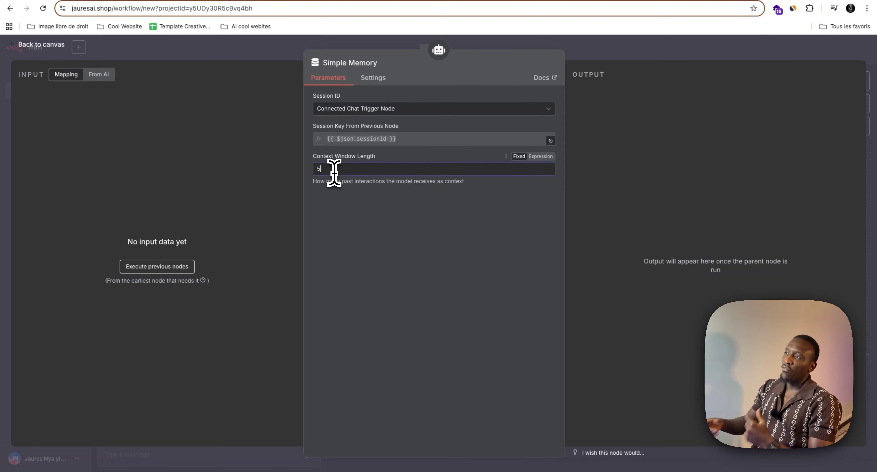
left_click(359, 62)
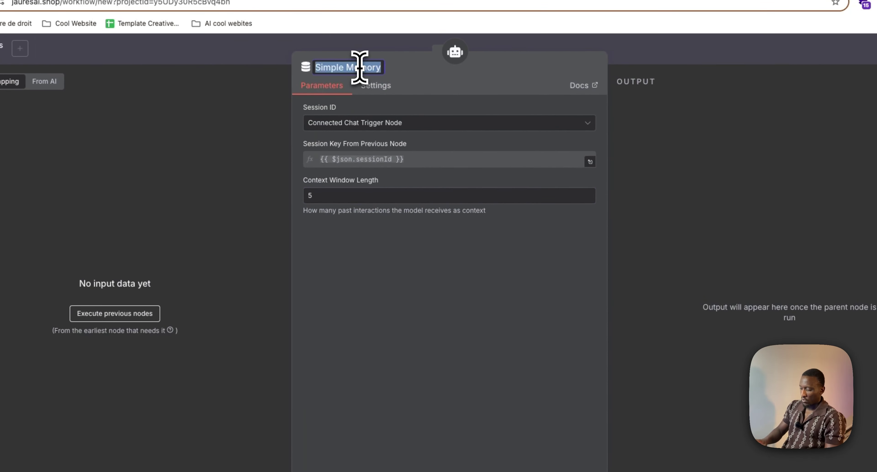
type("Memoire")
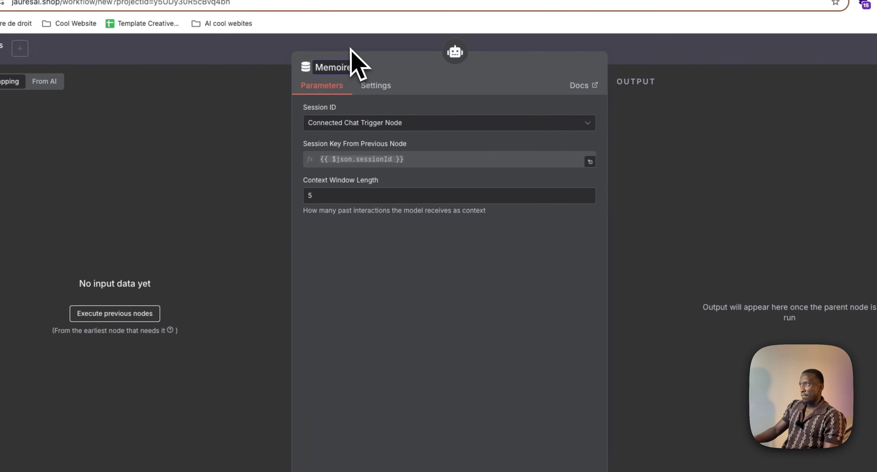
key("Escape")
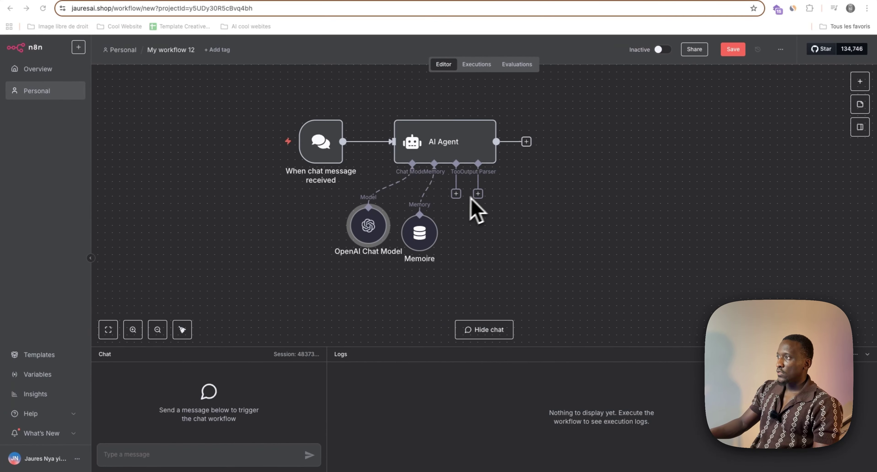
- Add a Call n8n Workflow Tool to the AI Agent and choose Connecter weather API as its workflow
left_click(457, 193)
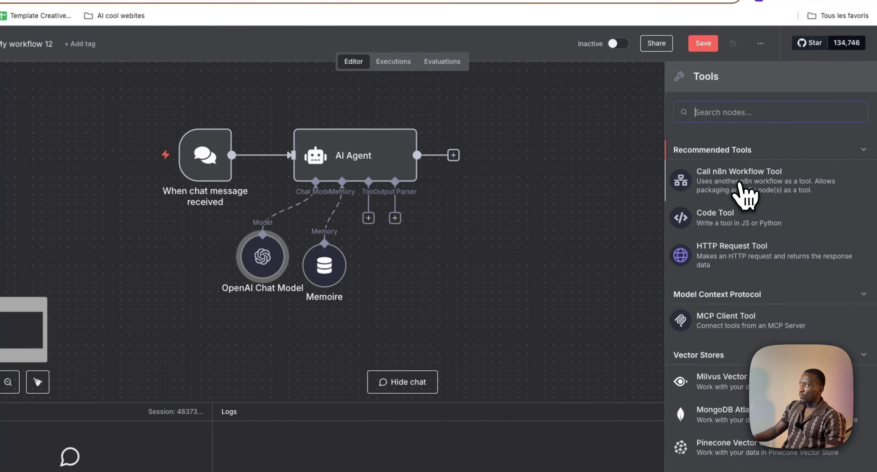
left_click(745, 184)
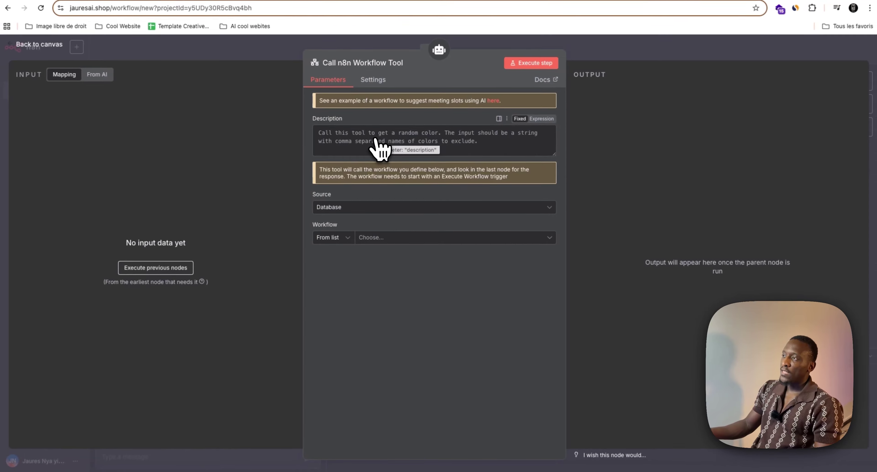
left_click(362, 63)
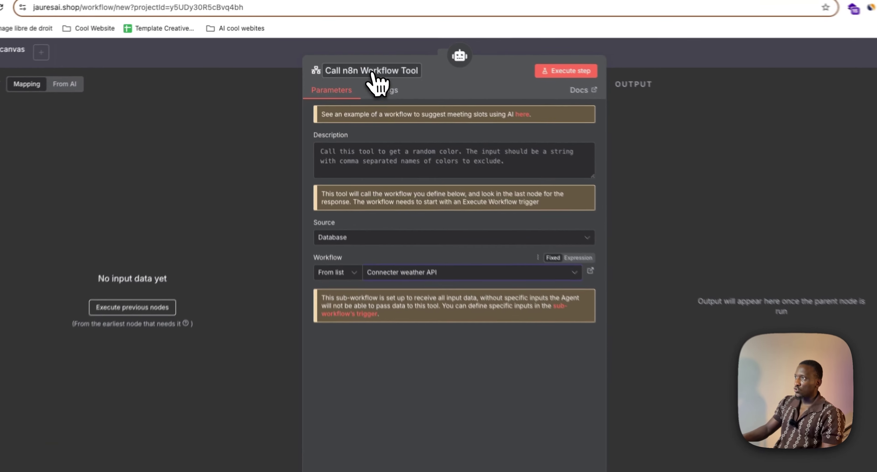
- Rename the workflow tool node as "Connecter weather API (Meteo)"
left_click(363, 63)
type("Co")
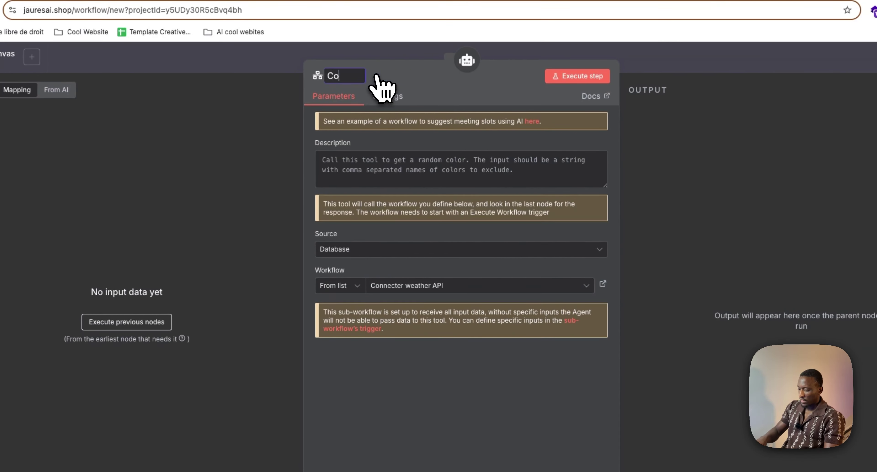
type("nnecter")
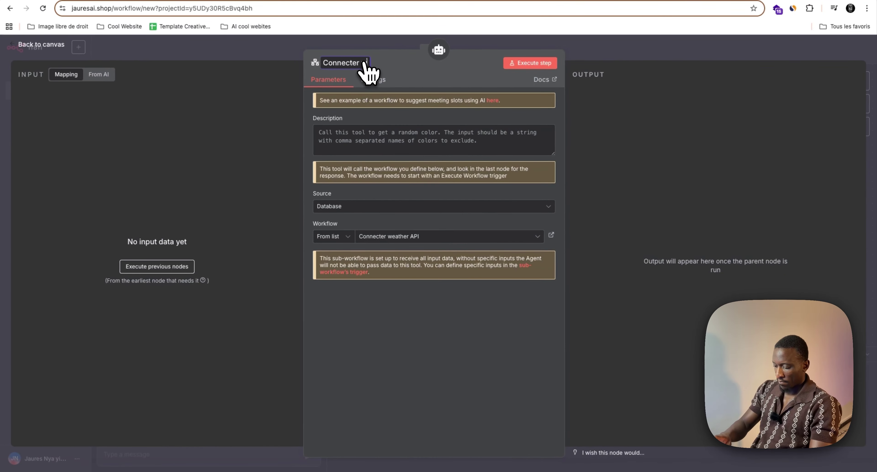
type(" weath")
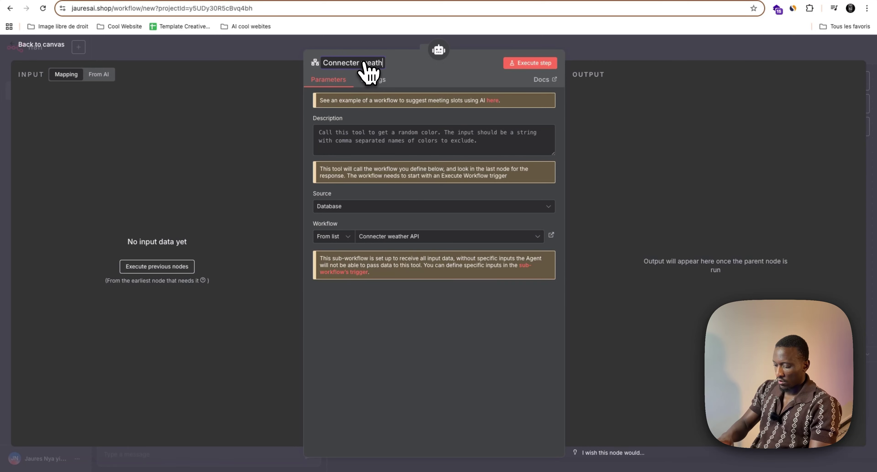
type("er API ")
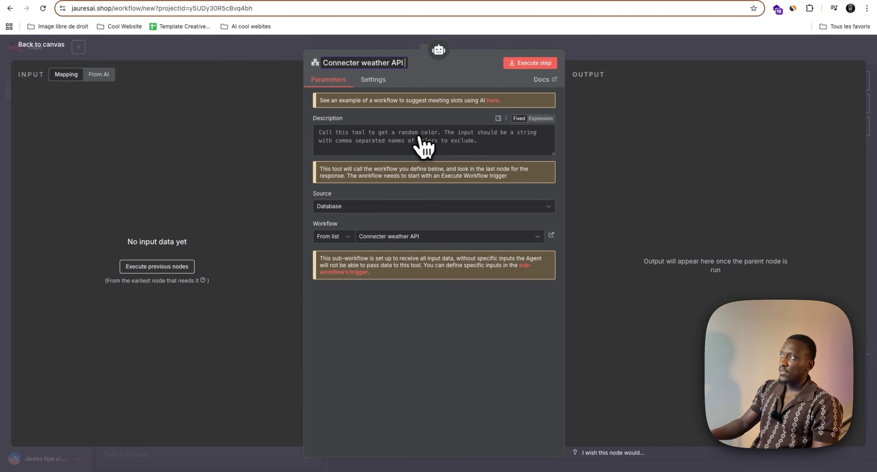
type("(Me")
type("téo")
key("BackSpace")
key("BackSpace")
key("BackSpace")
key("BackSpace")
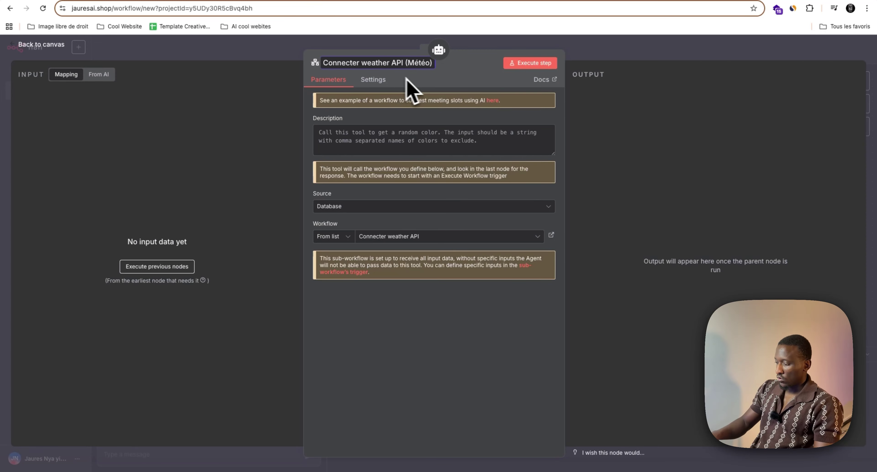
type("eteo")
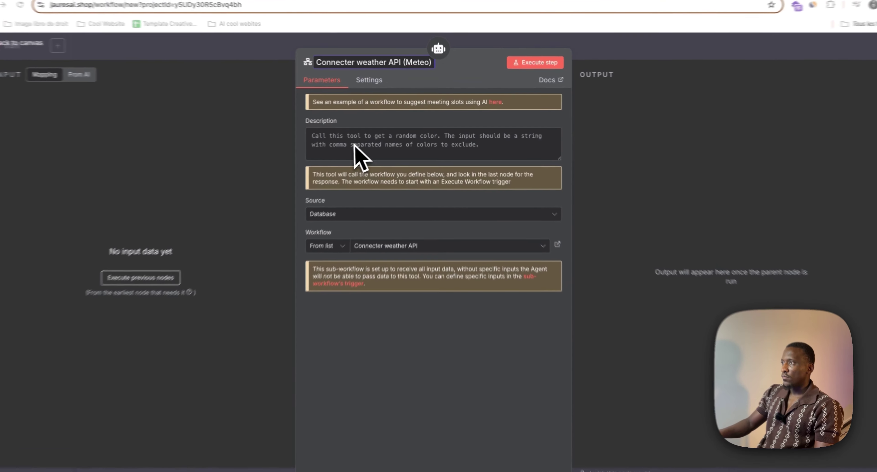
- Set the weather tool's description to "Appel cet outil pour avoir accès à la météo" and space its node away from Memoire
left_click(350, 136)
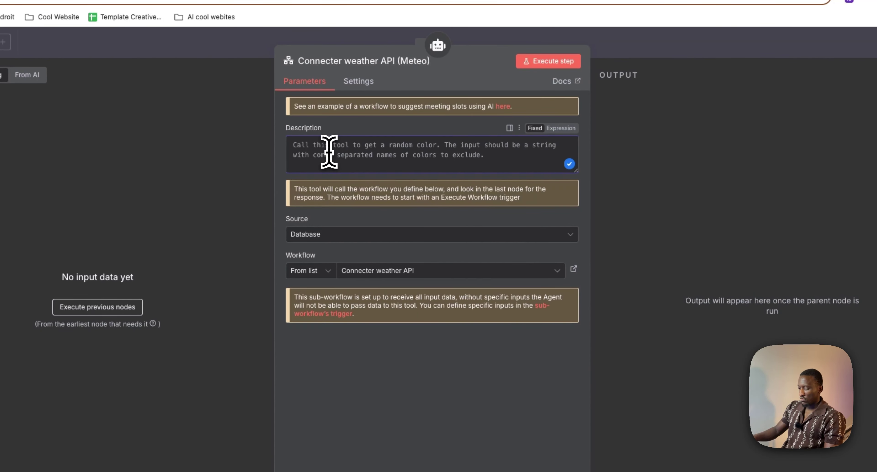
type("Appel cet outil pour avoir accès à la météo")
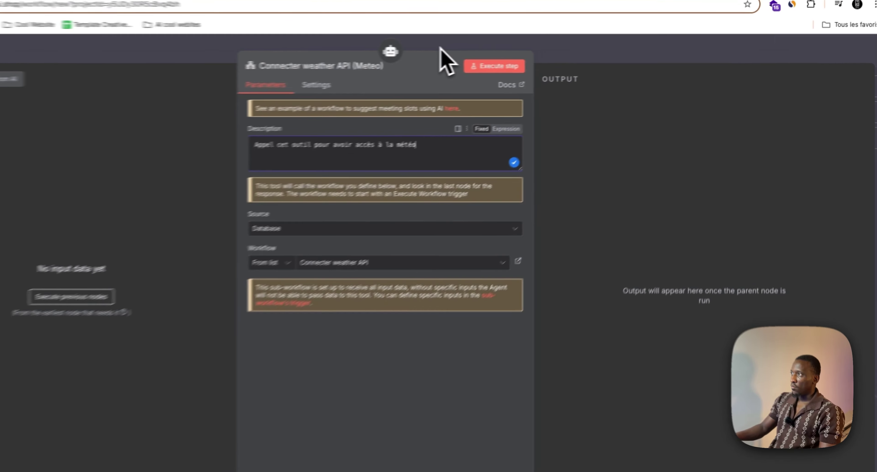
left_click(482, 46)
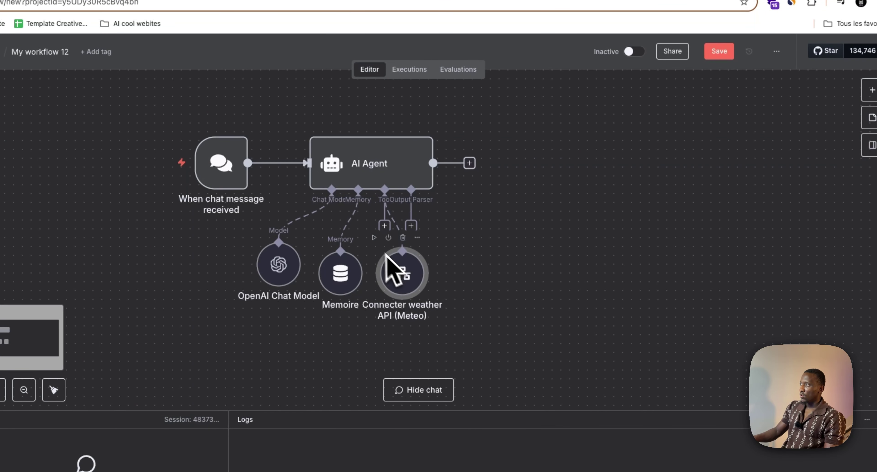
left_click_drag(423, 264, 451, 264)
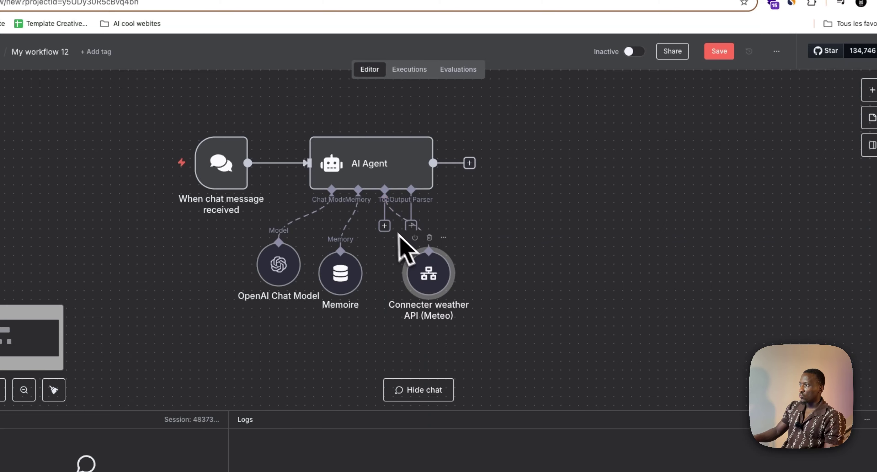
- Add a Wikipedia tool to the AI Agent with its default settings
left_click(384, 226)
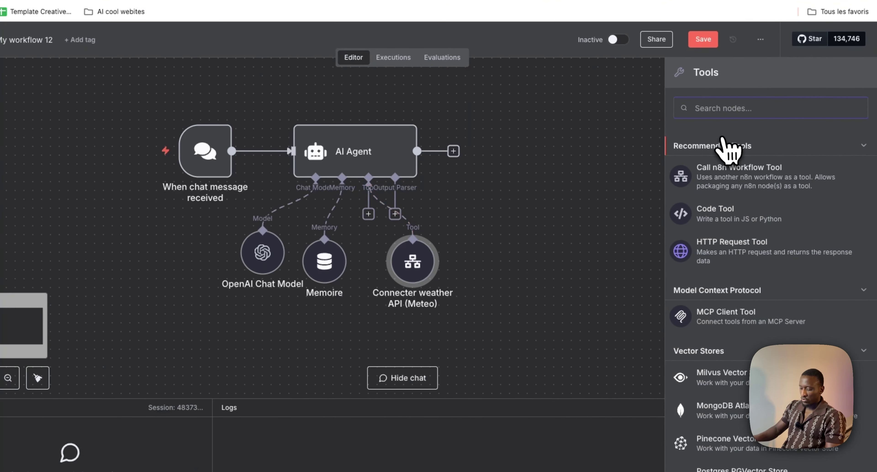
type("wiki")
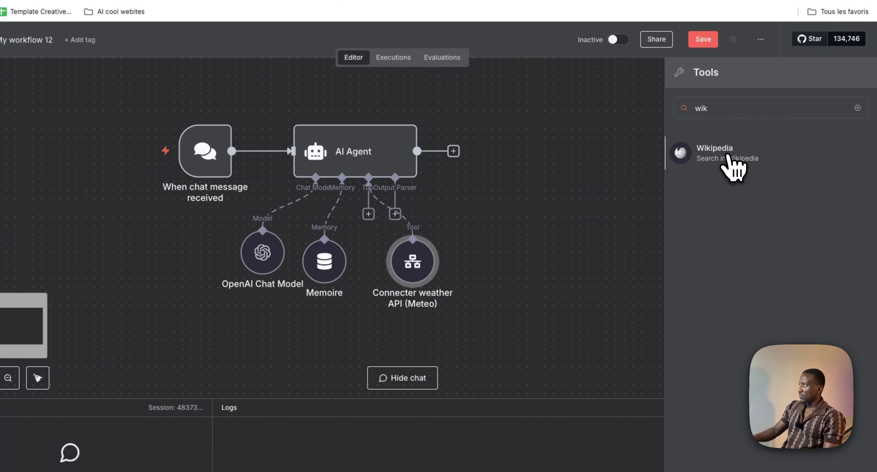
left_click(724, 155)
left_click(527, 49)
- Arrange the OpenAI Chat Model, Memoire, weather tool and Wikipedia nodes in an evenly spaced row beneath the AI Agent
left_click_drag(447, 301, 480, 253)
left_click_drag(413, 267, 404, 266)
left_click_drag(474, 256, 474, 264)
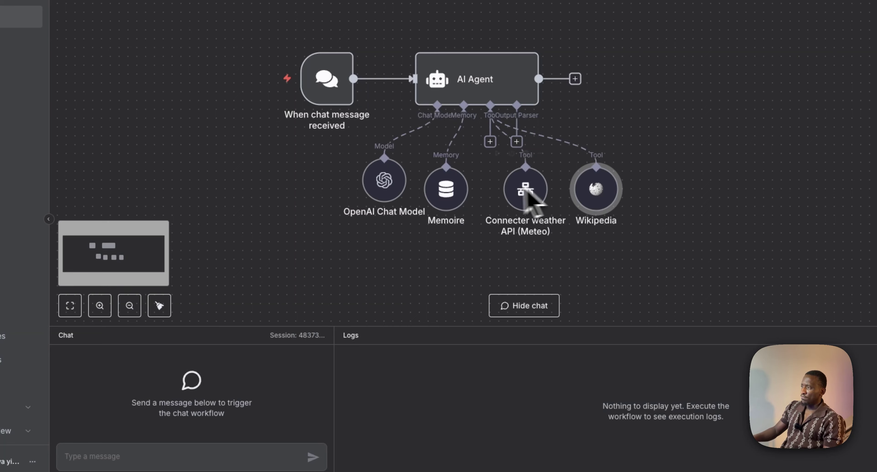
left_click_drag(452, 204, 399, 194)
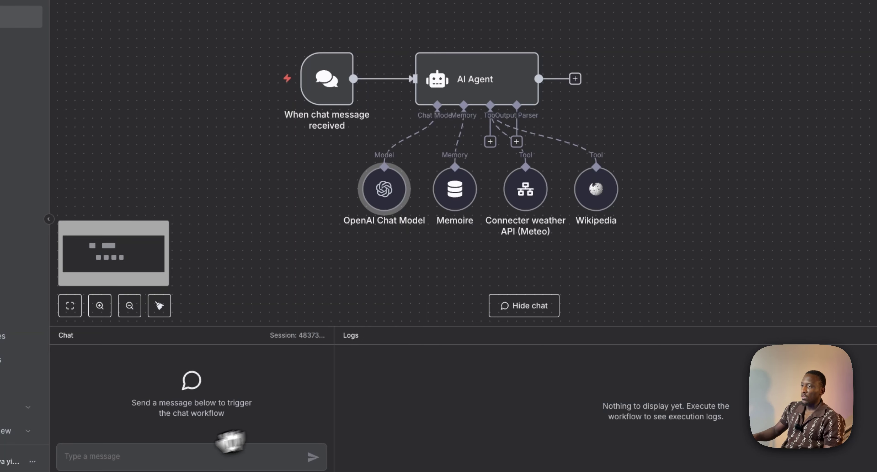
- Test the agent by sending the chat message "Je veux la météo de Dubaï"
left_click(165, 455)
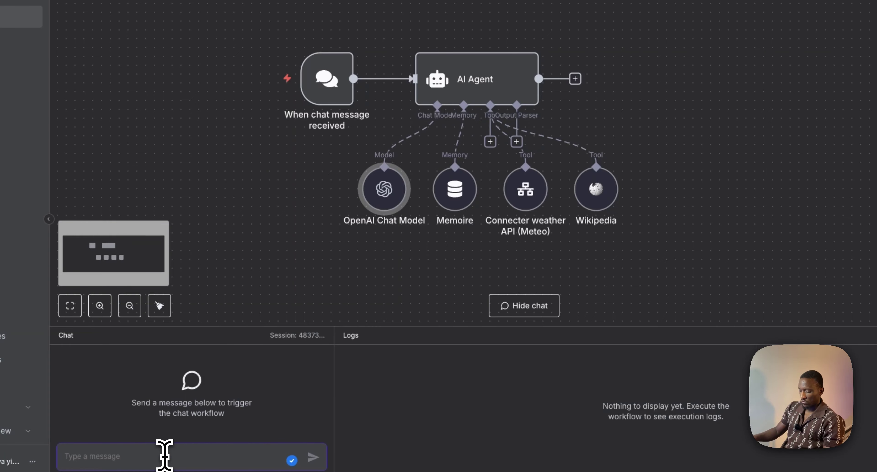
type("Je veux la ")
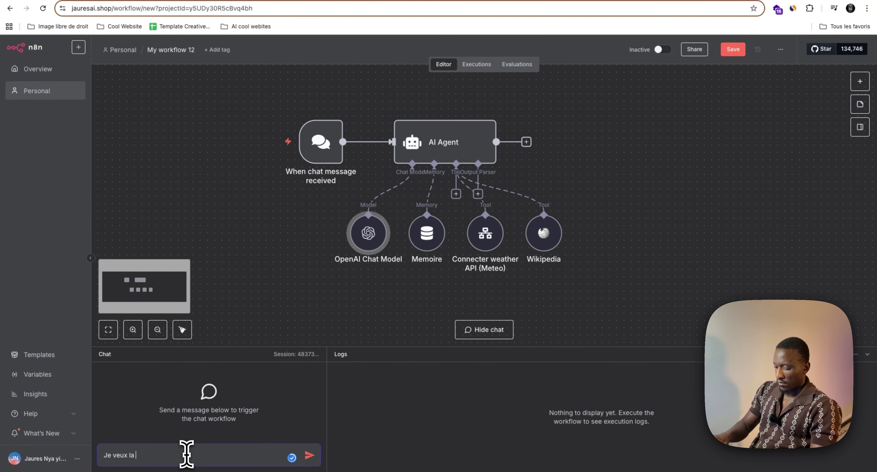
type("metéo ")
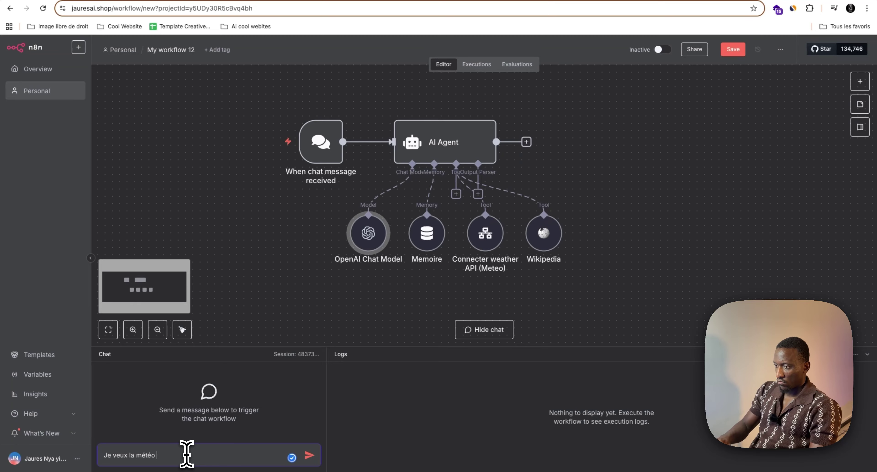
type("de Dubaï")
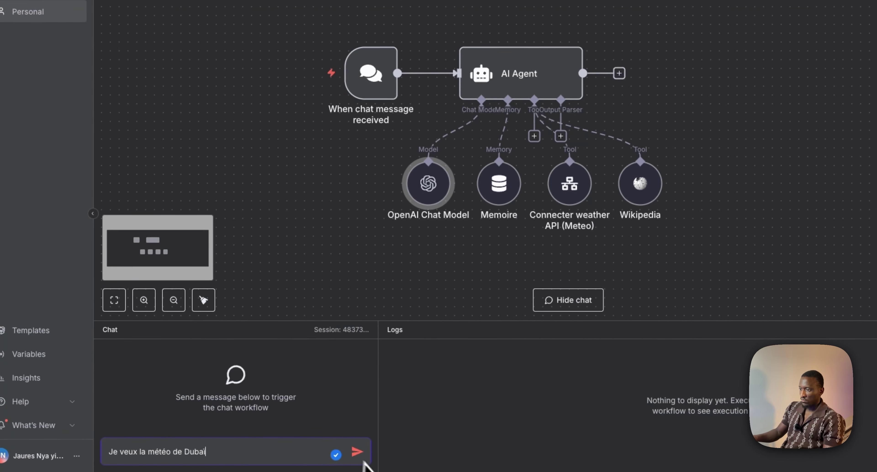
left_click(356, 452)
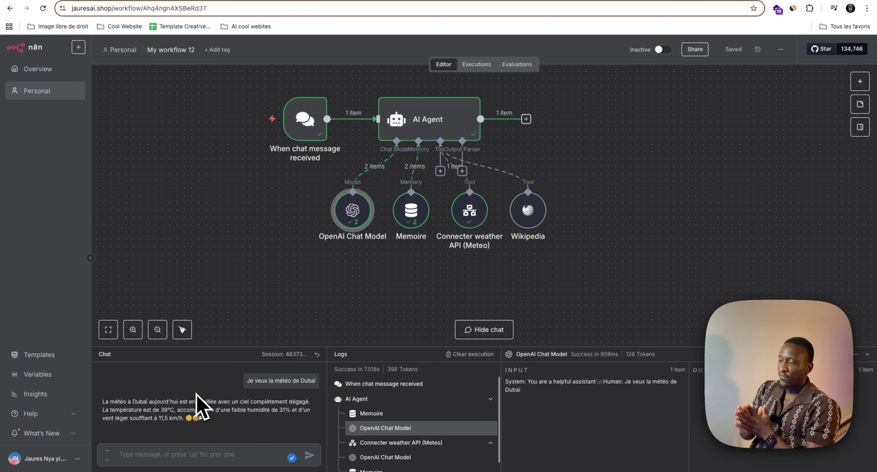
left_click(175, 451)
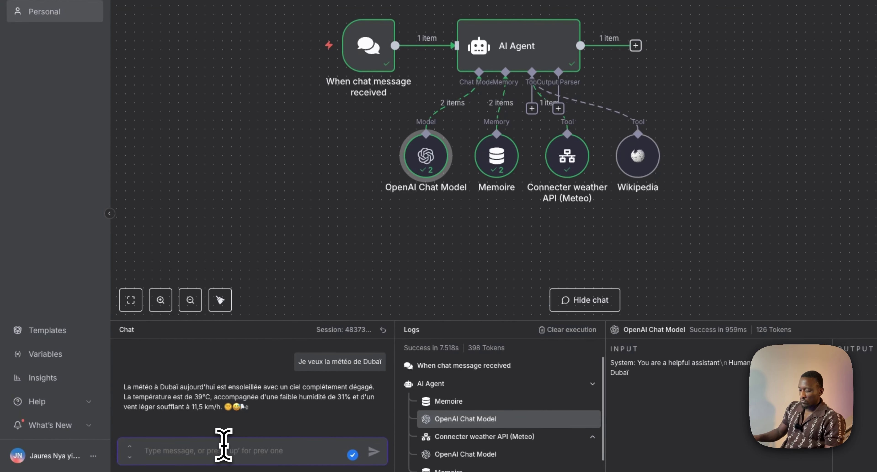
type("d")
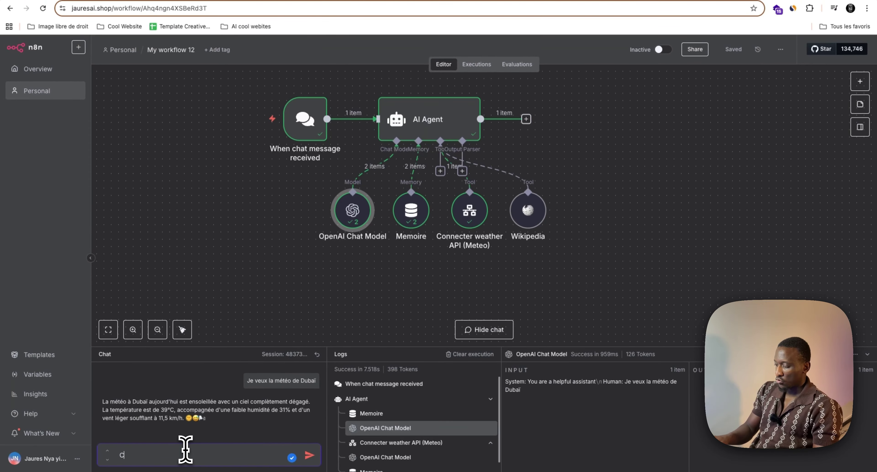
key("BackSpace")
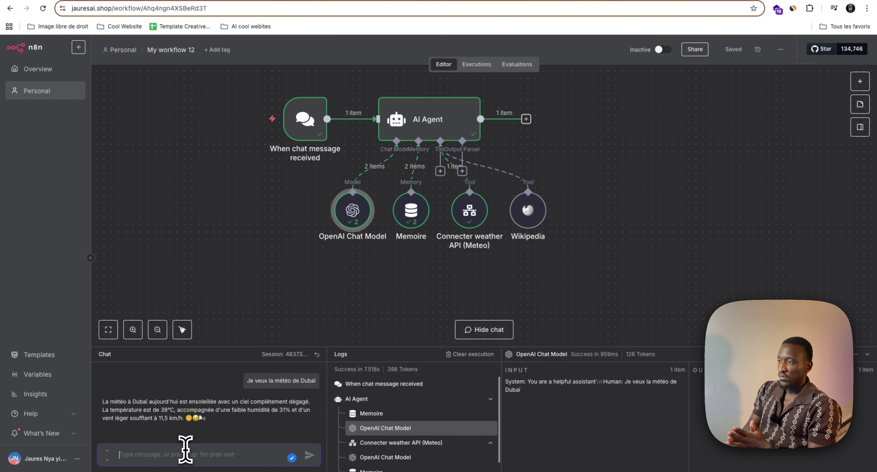
left_click_drag(331, 349, 309, 248)
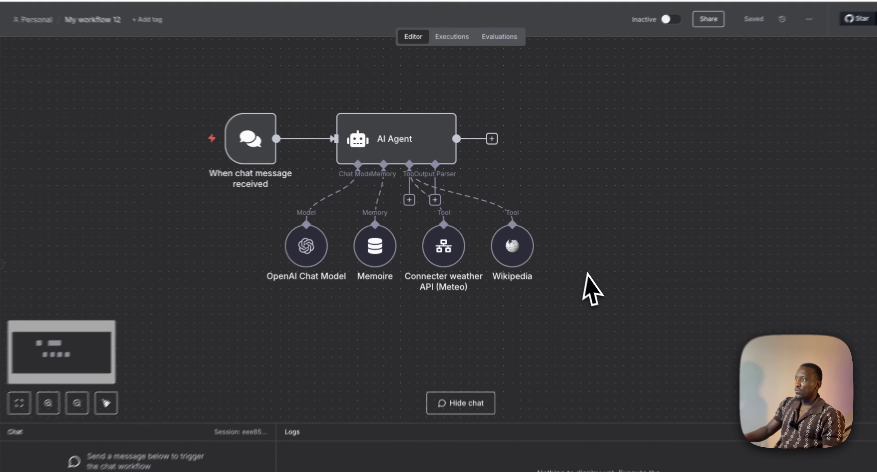